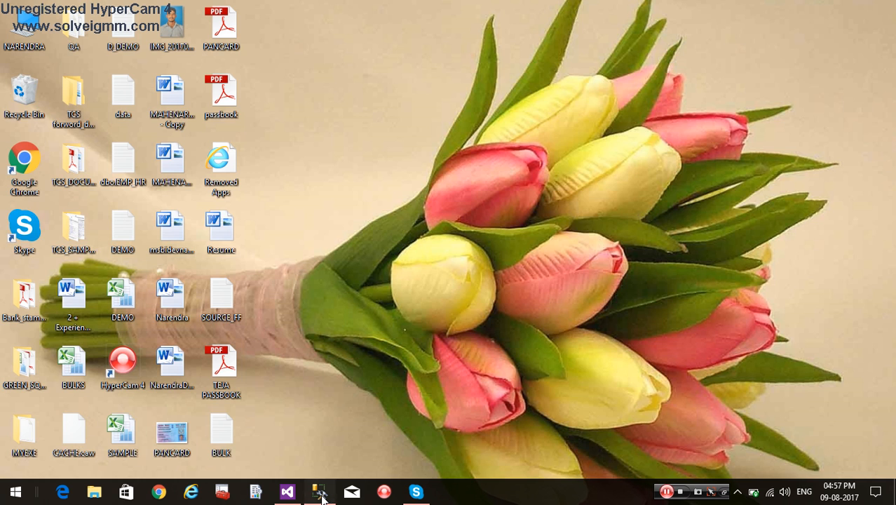
left_click(321, 493)
left_click(287, 492)
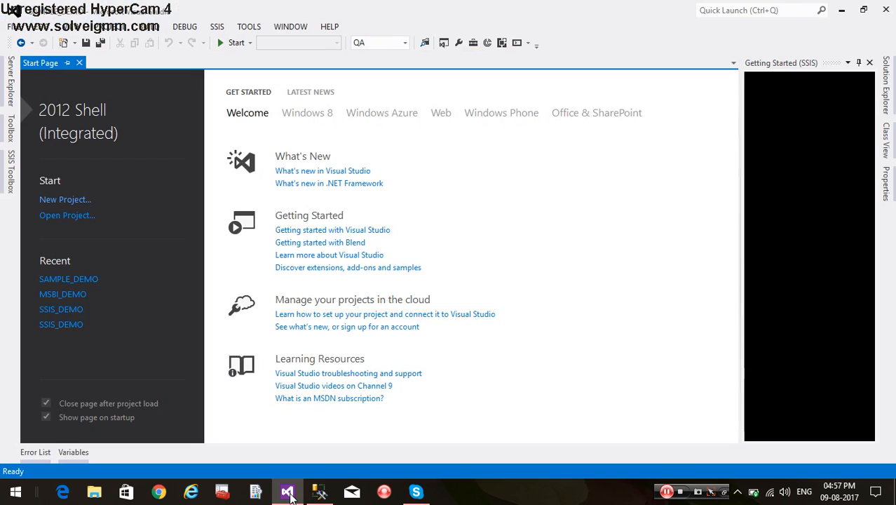
left_click(840, 12)
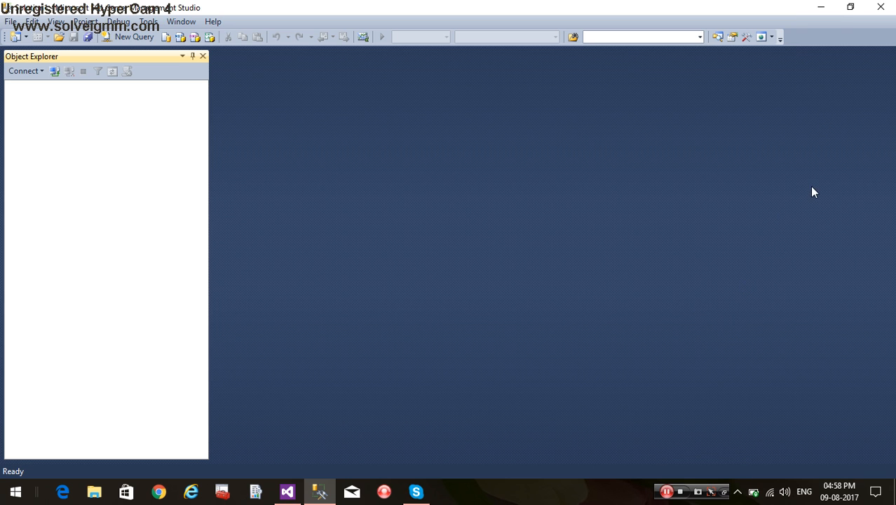
left_click(820, 8)
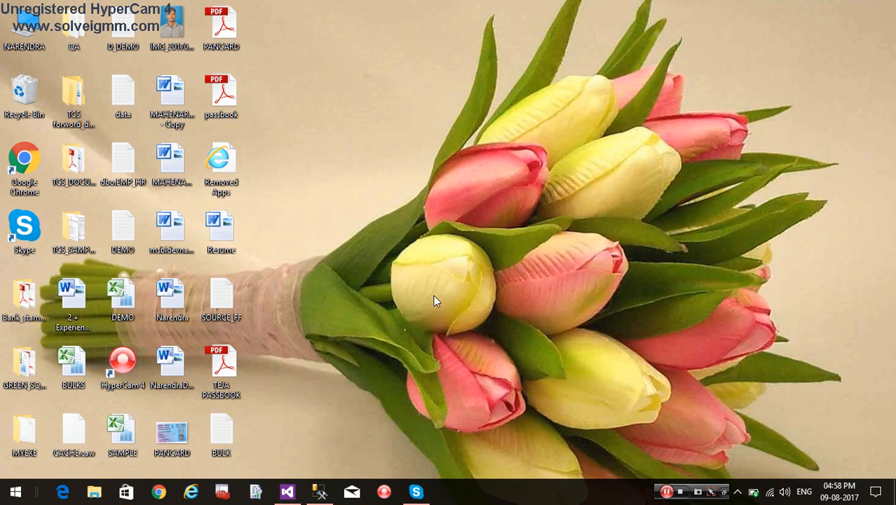
Switch to Visual Studio, start a new project and choose the Integration Services Project template under Business Intelligence.
left_click(288, 492)
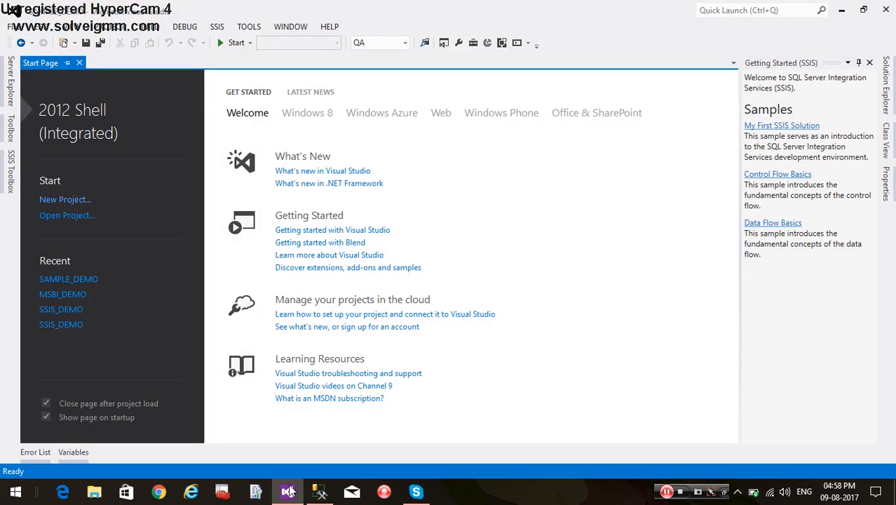
left_click(57, 199)
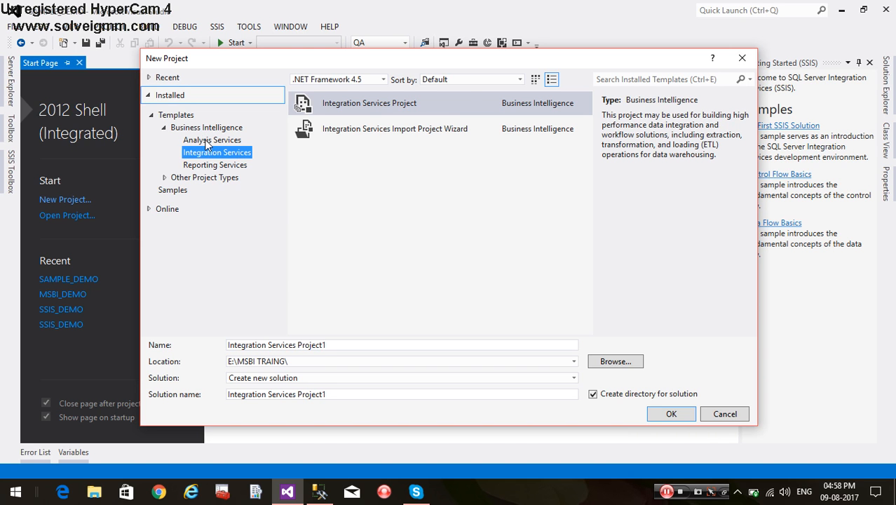
left_click(208, 141)
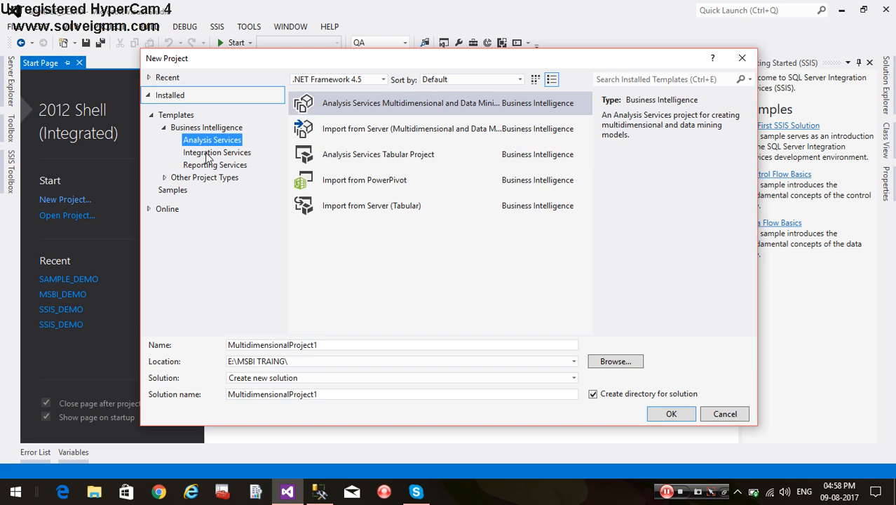
left_click(207, 154)
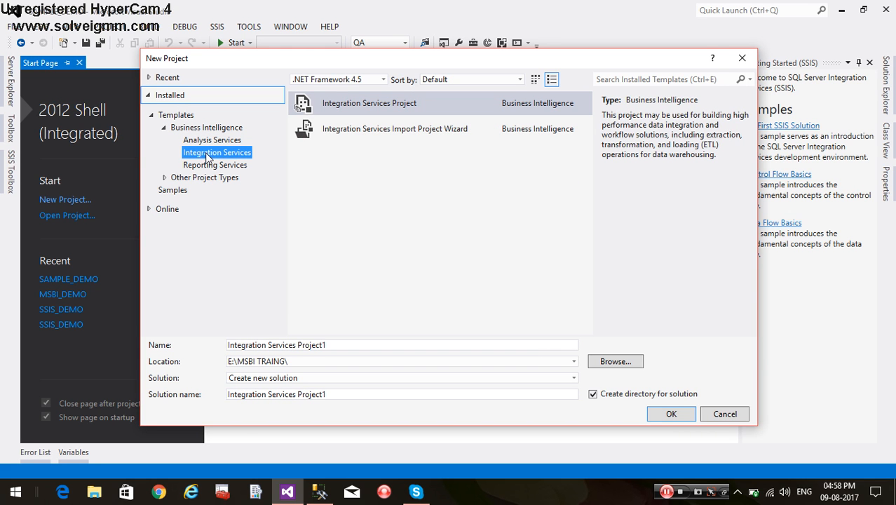
left_click(206, 164)
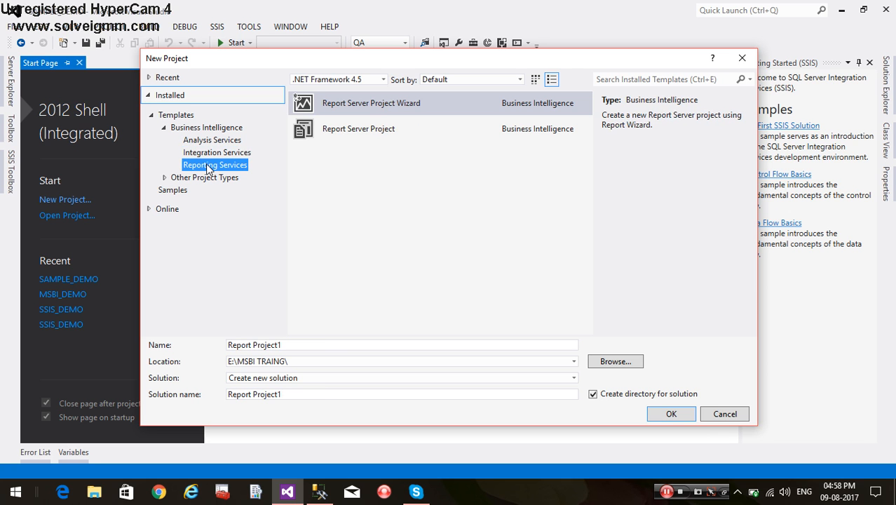
left_click(207, 155)
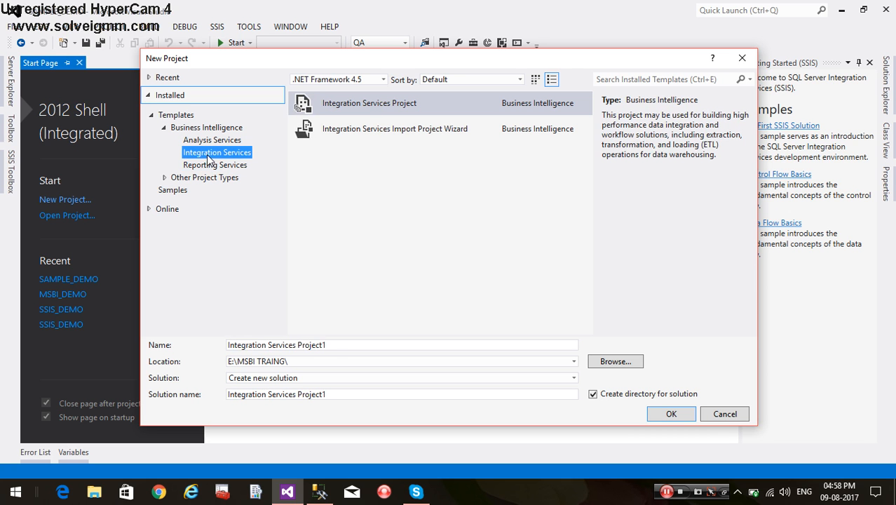
Replace the default project name with My_PROJECT.
left_click(333, 347)
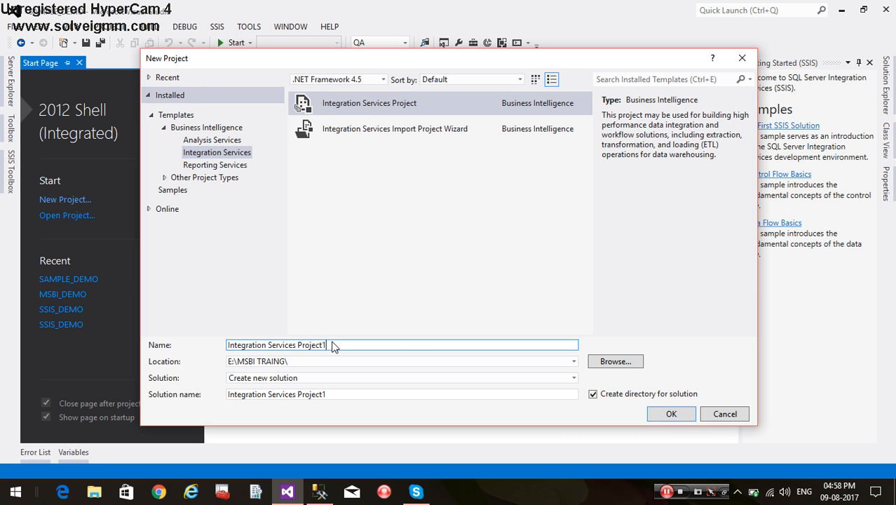
key("BackSpace")
key("BackSpace")
key("BackSpace")
key("BackSpace")
key("BackSpace")
key("BackSpace")
key("BackSpace")
key("BackSpace")
key("BackSpace")
key("BackSpace")
key("BackSpace")
key("BackSpace")
key("BackSpace")
key("BackSpace")
key("BackSpace")
key("BackSpace")
key("BackSpace")
key("BackSpace")
key("BackSpace")
key("BackSpace")
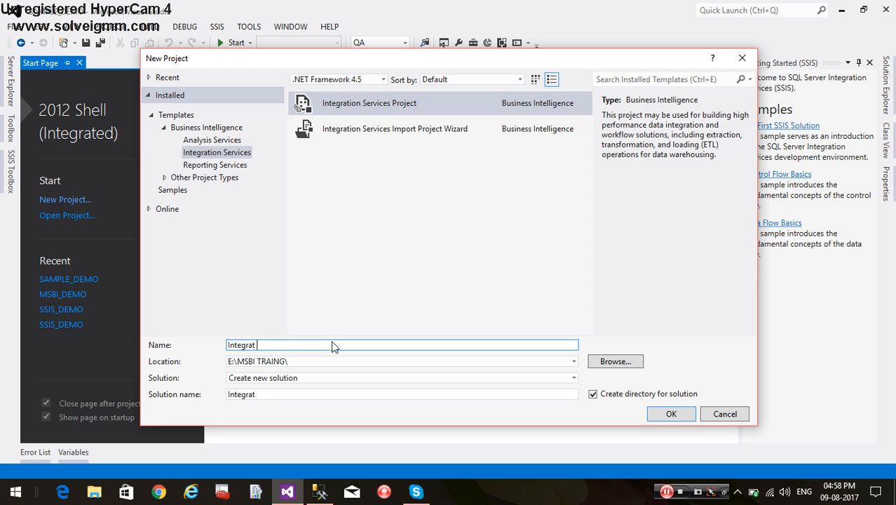
type("M")
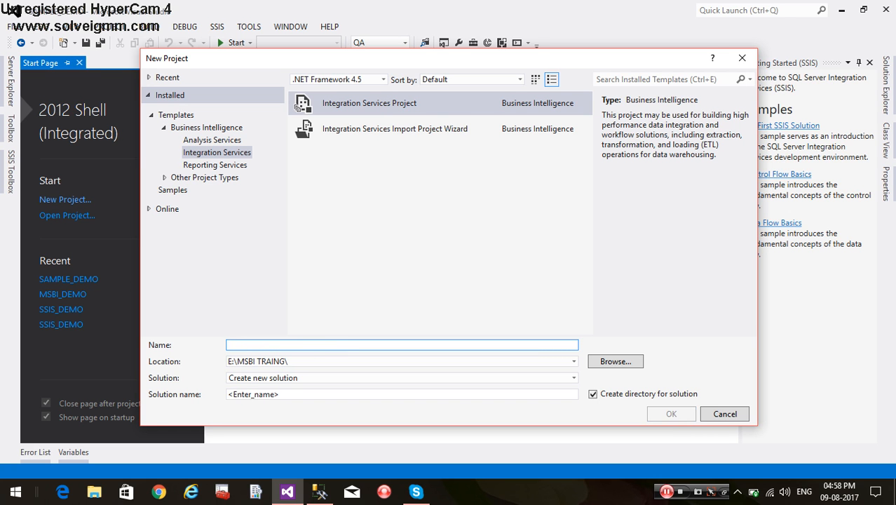
type("y")
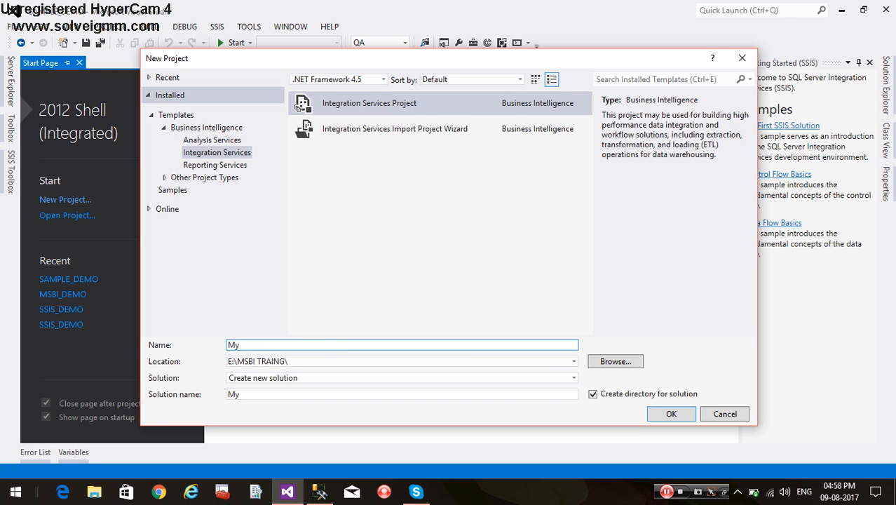
type("_PROJECT")
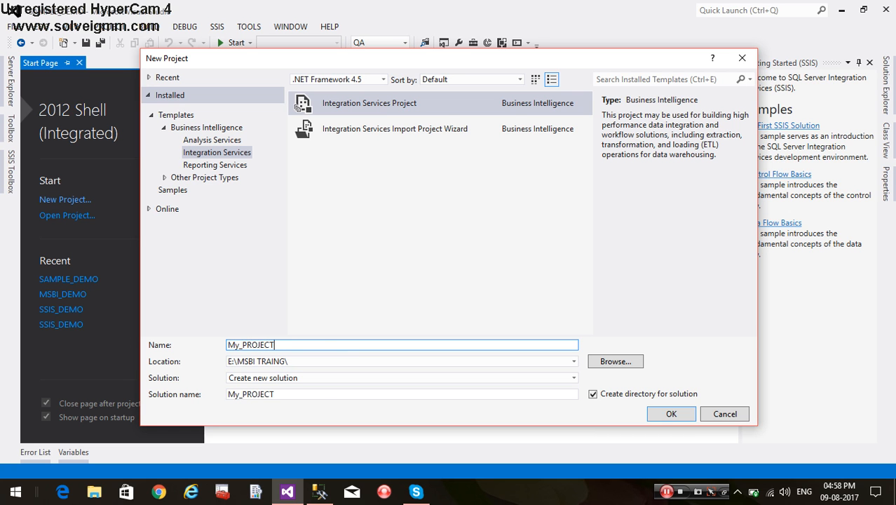
Rename the project as My_SSIS_PROJECT and keep My_PROJECT as the solution name.
left_click(315, 393)
type("_")
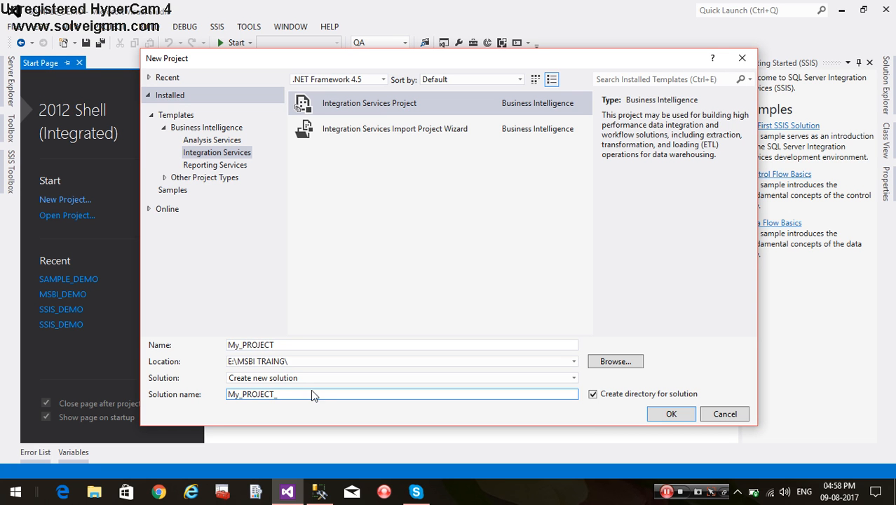
left_click(242, 344)
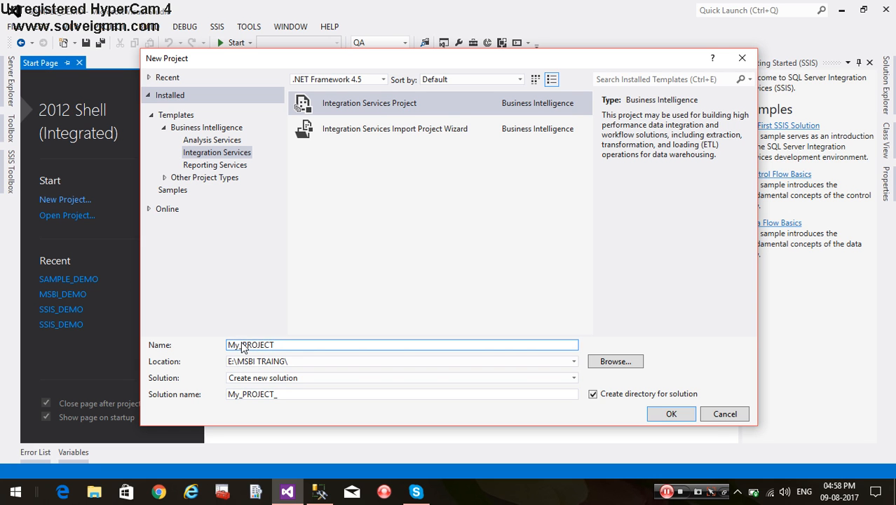
type("SSIS_")
left_click(295, 396)
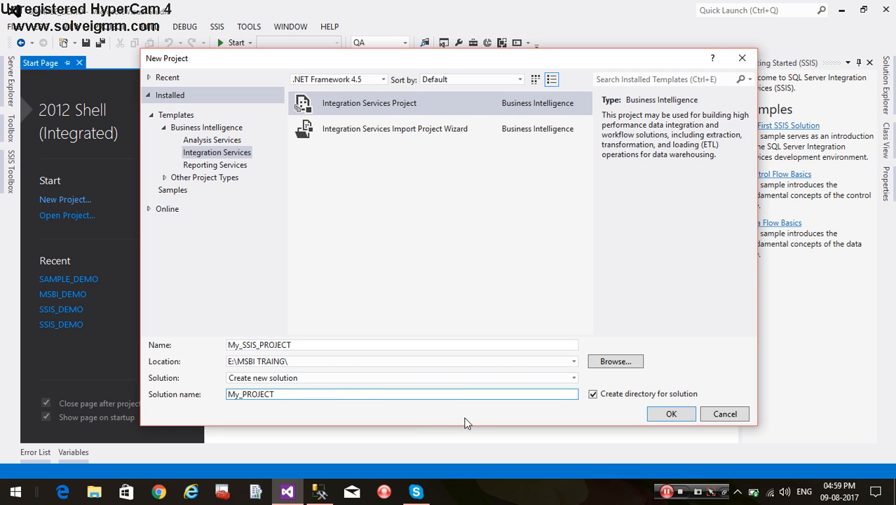
Set the project location to E:\MY_TRAING_VIDEOS and create the project, saving the changes to SAMPLE_DEMO.
left_click(614, 361)
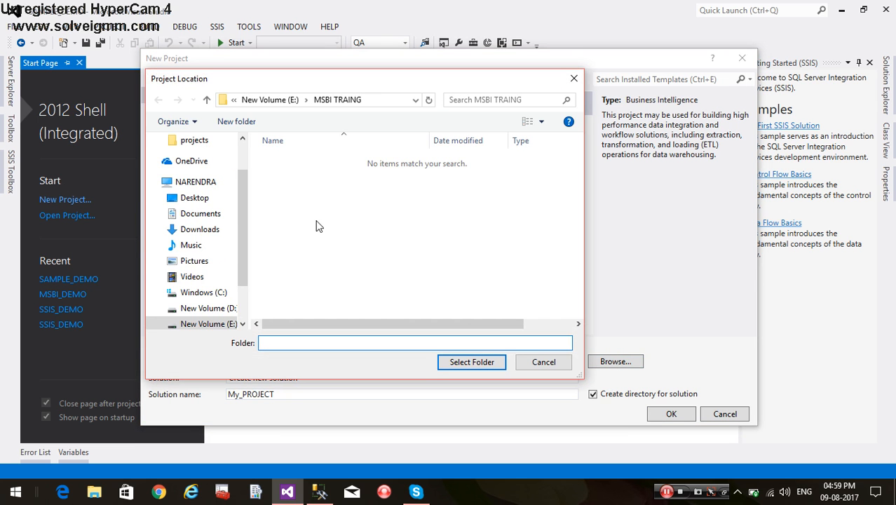
left_click(282, 97)
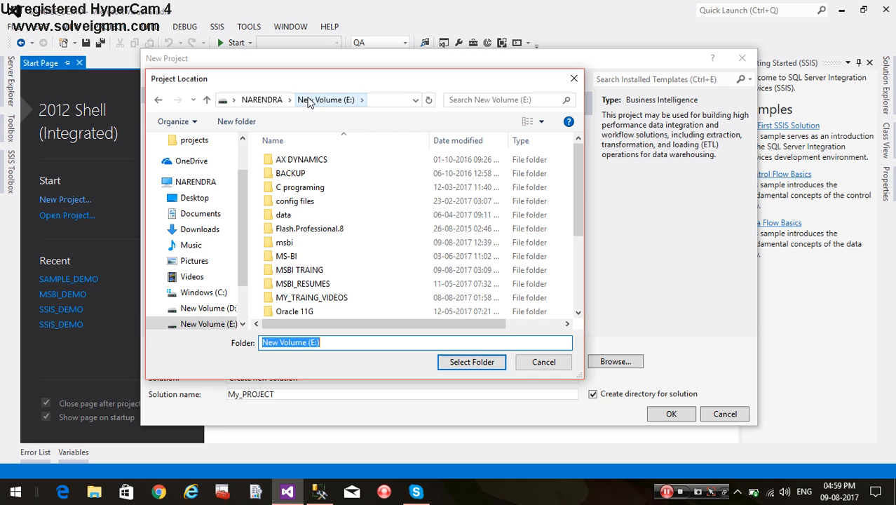
double_click(300, 270)
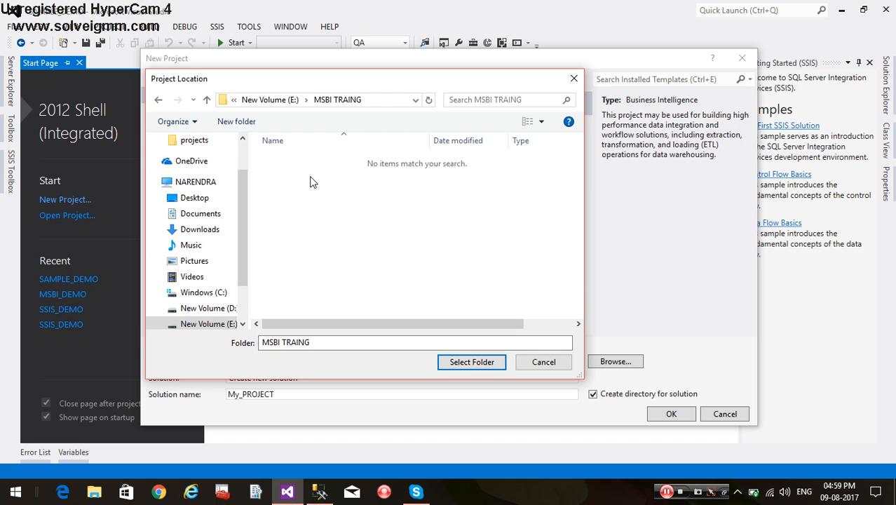
left_click(270, 100)
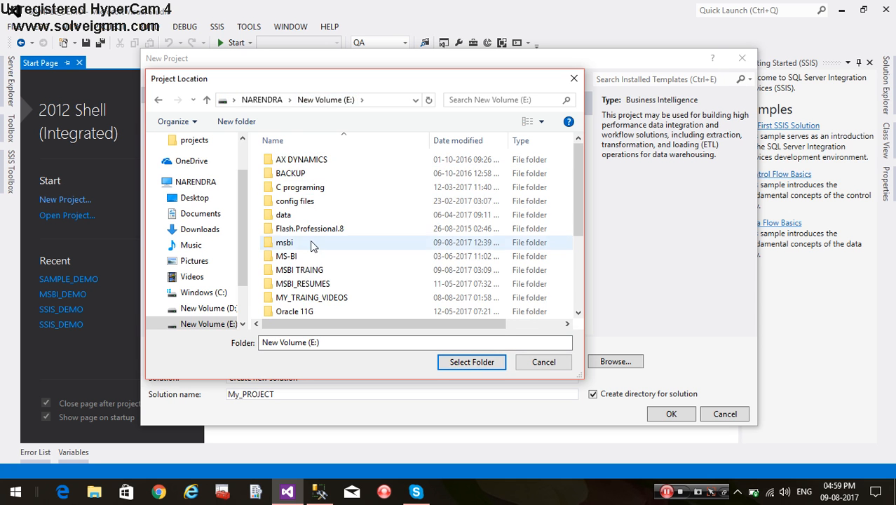
double_click(314, 297)
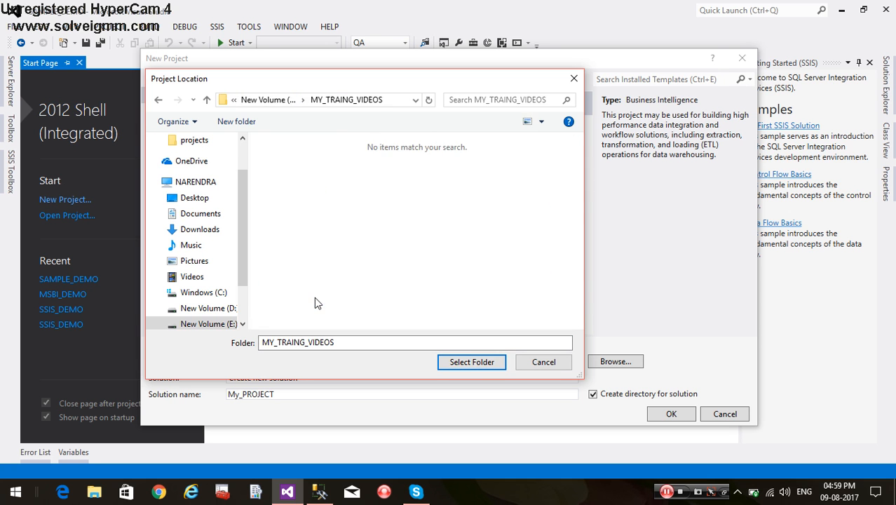
left_click(462, 363)
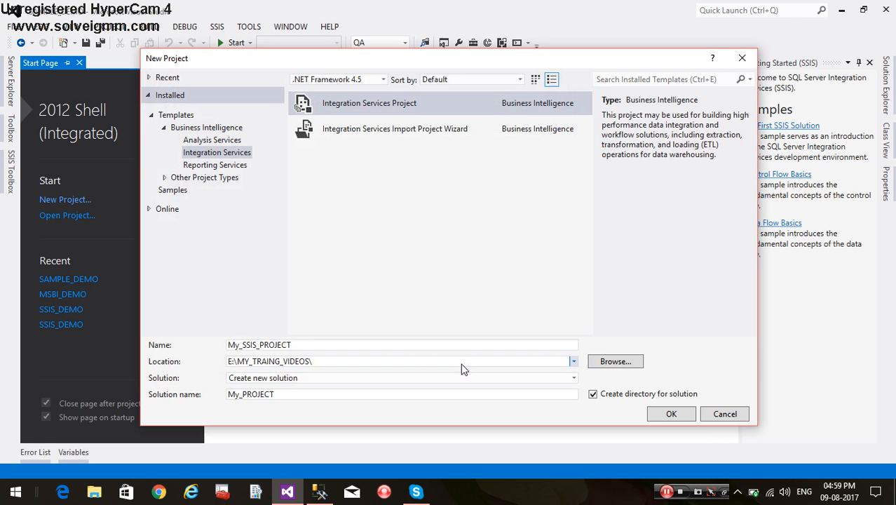
left_click(656, 413)
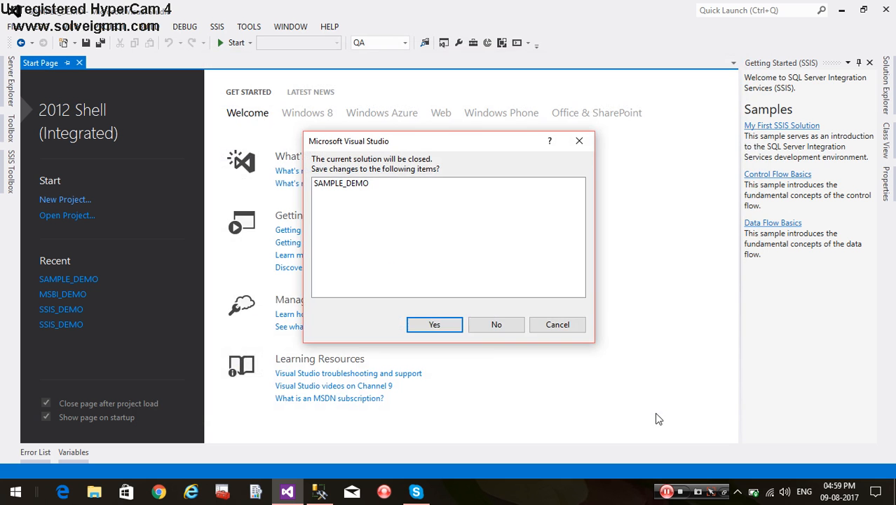
left_click(449, 328)
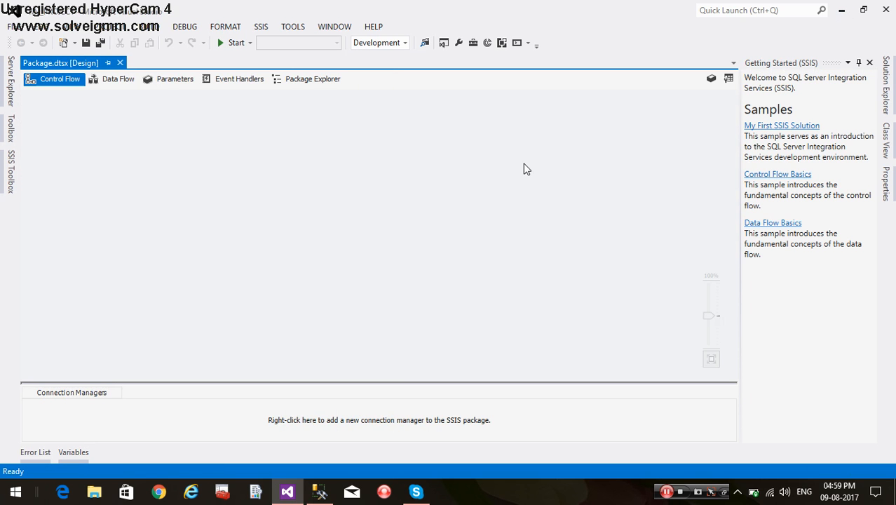
Switch to File Explorer, open the MSBI TRAING folder on drive E and refresh its contents.
left_click(840, 10)
right_click(440, 152)
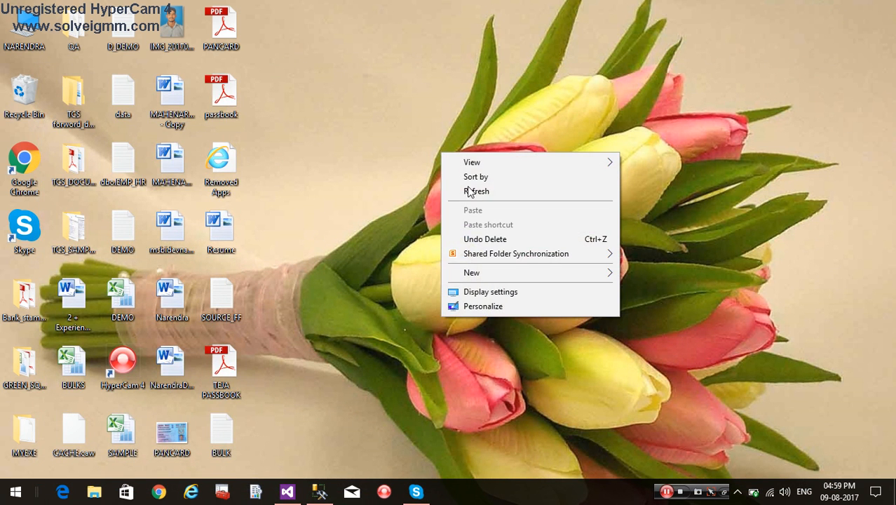
left_click(471, 195)
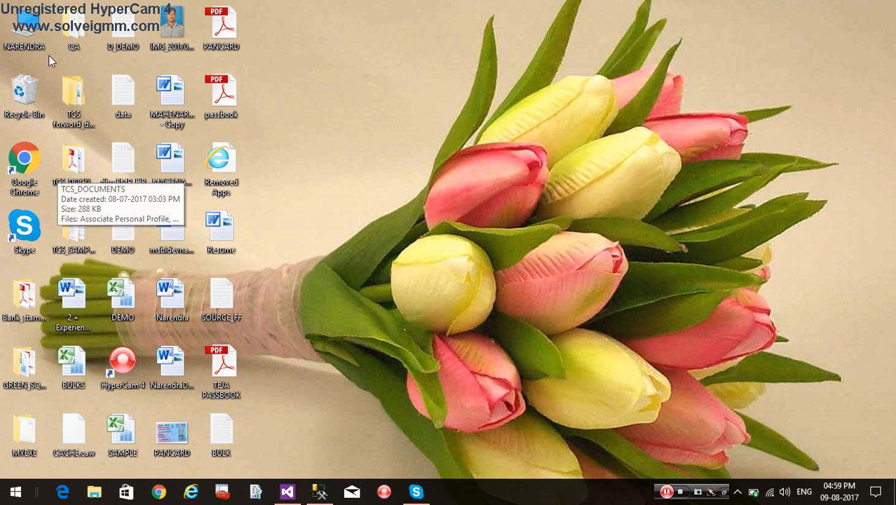
double_click(37, 29)
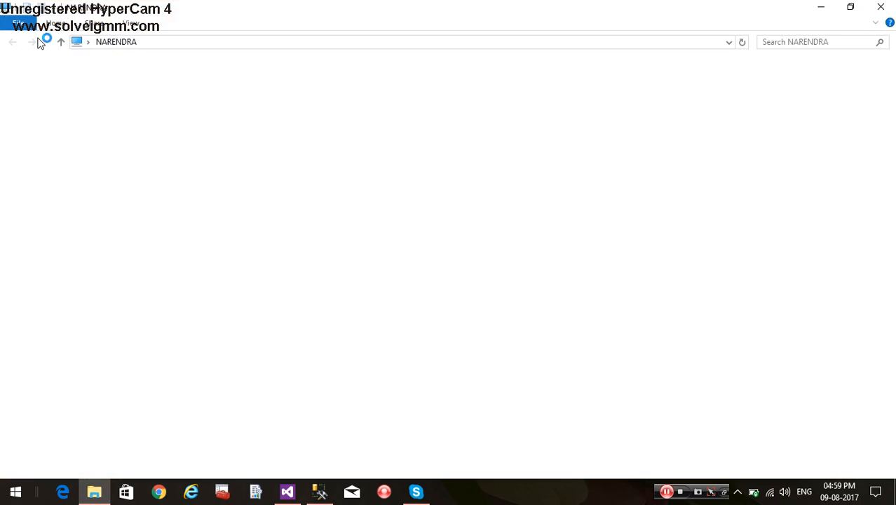
double_click(683, 177)
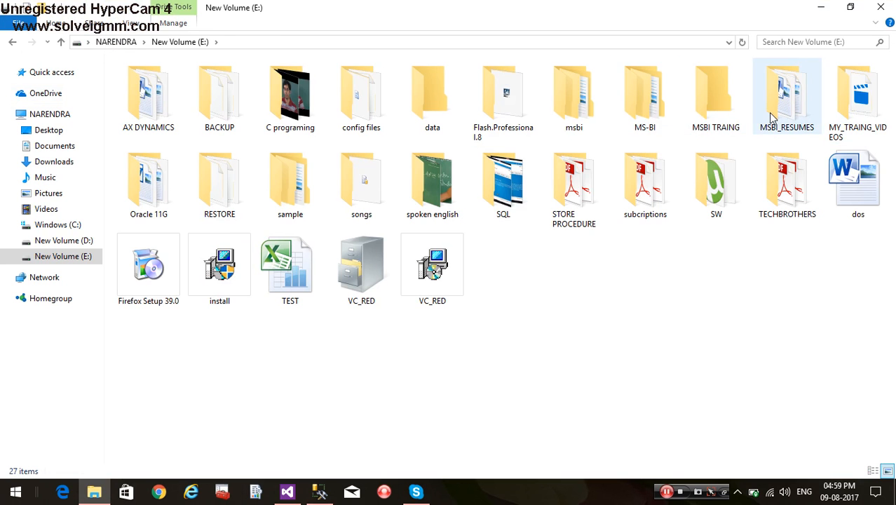
double_click(714, 116)
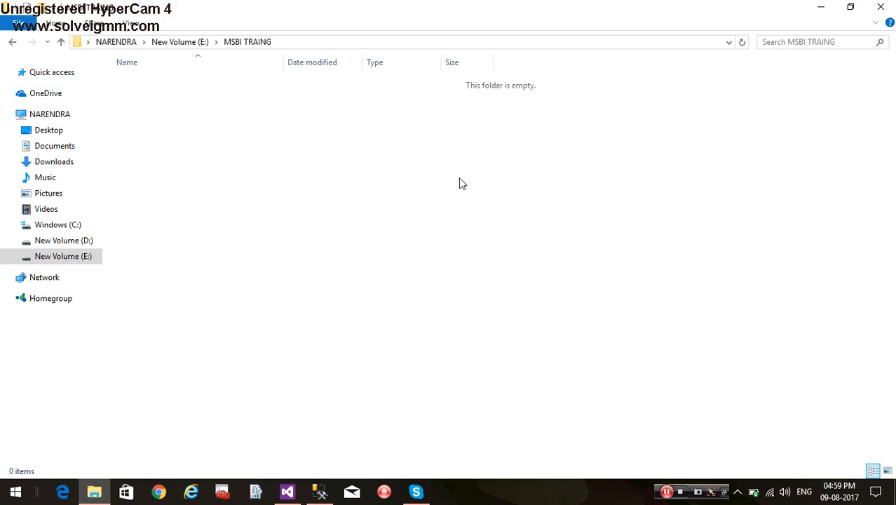
right_click(458, 177)
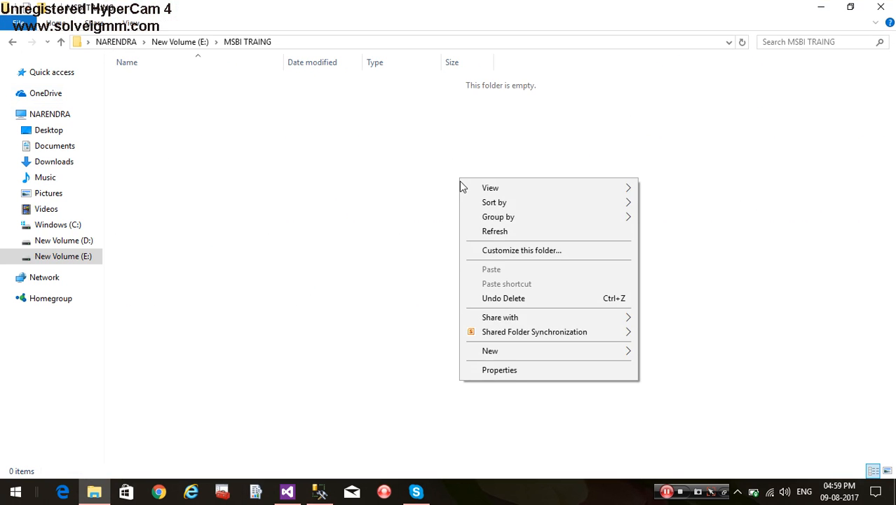
left_click(489, 232)
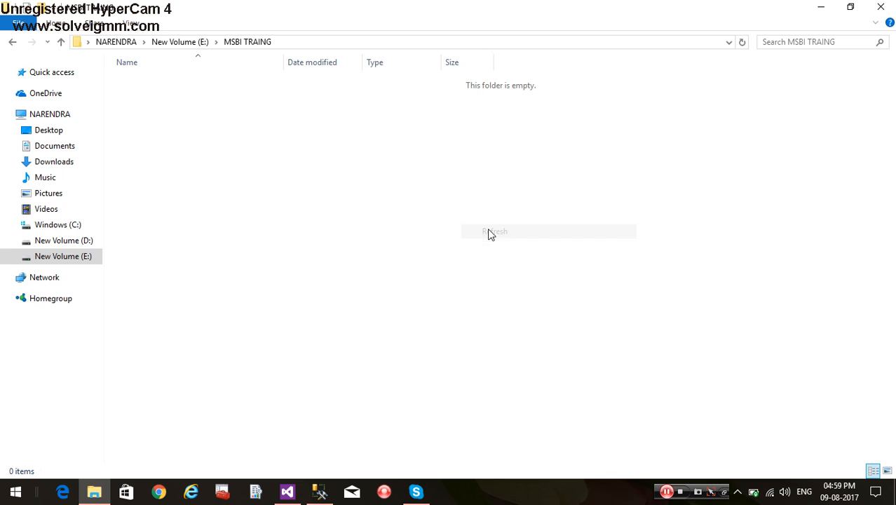
Open the My_SSIS_PROJECT folder inside MY_TRAING_VIDEOS\My_PROJECT on drive E to examine the project's files.
left_click(13, 43)
double_click(857, 103)
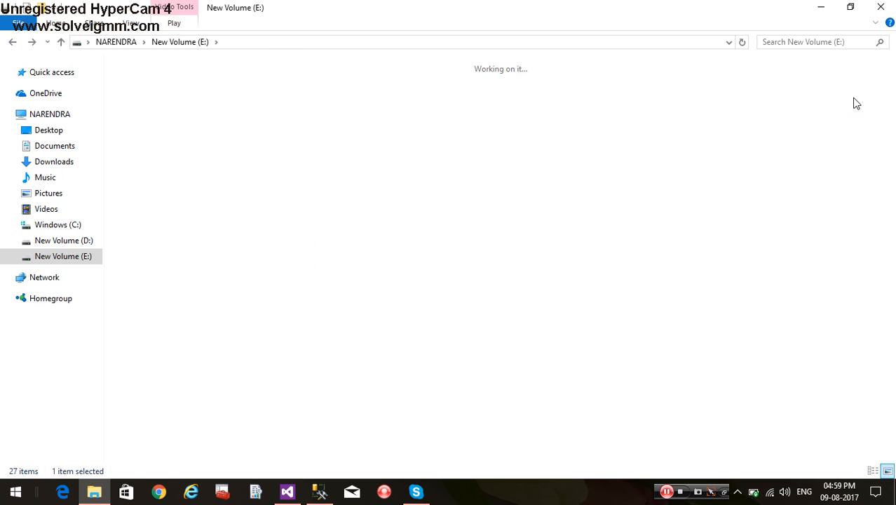
double_click(144, 85)
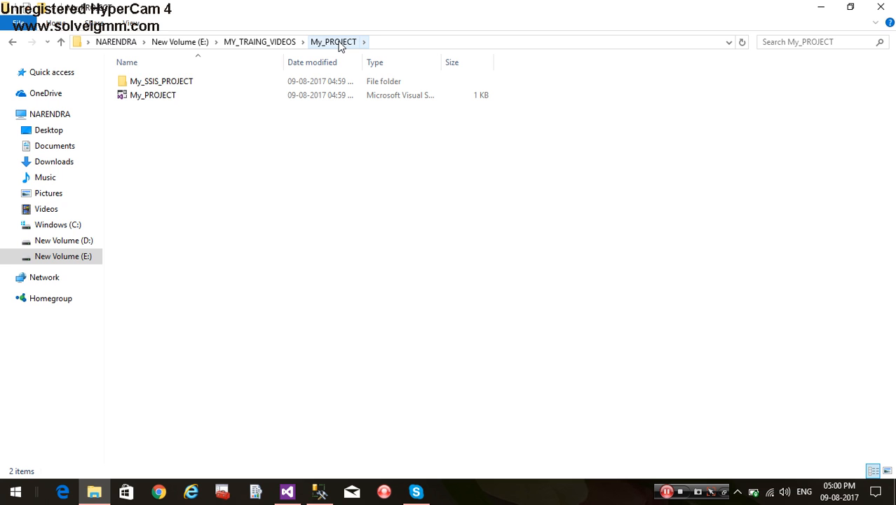
double_click(163, 85)
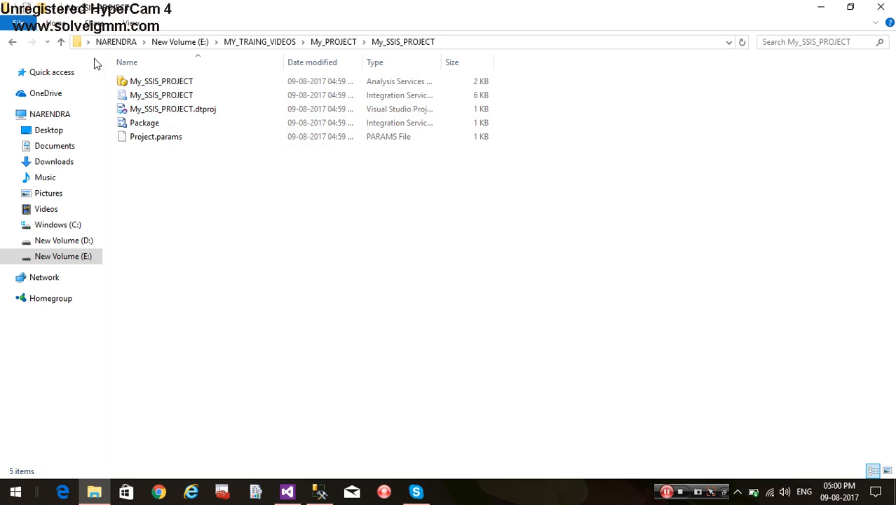
Check the My_PROJECT and My_SSIS_PROJECT folders again, minimize File Explorer and switch back to Visual Studio.
left_click(60, 43)
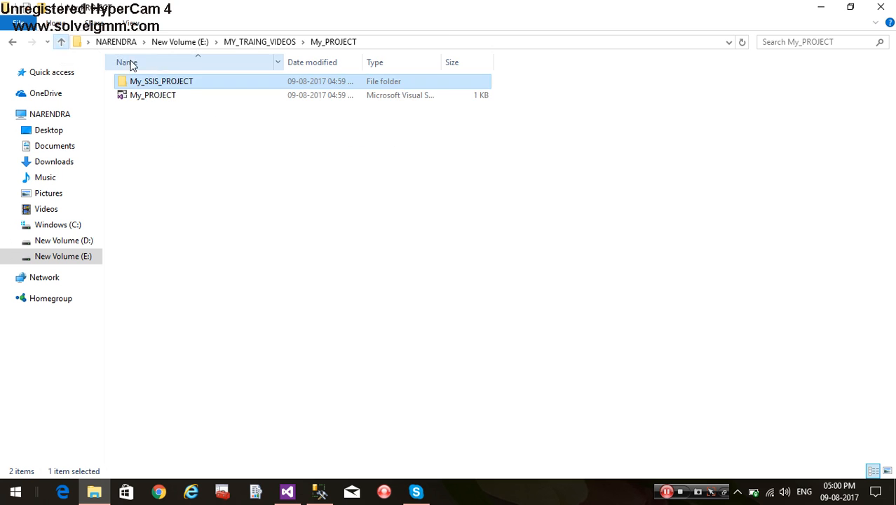
double_click(167, 84)
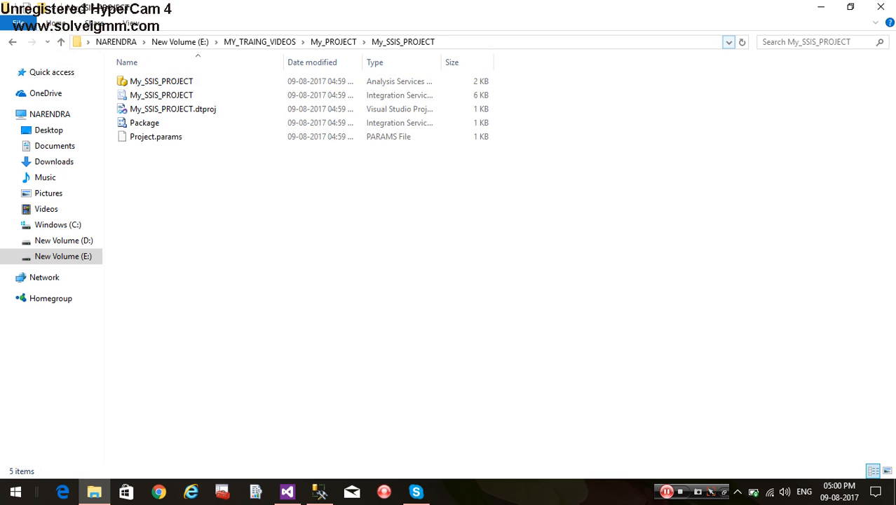
left_click(827, 6)
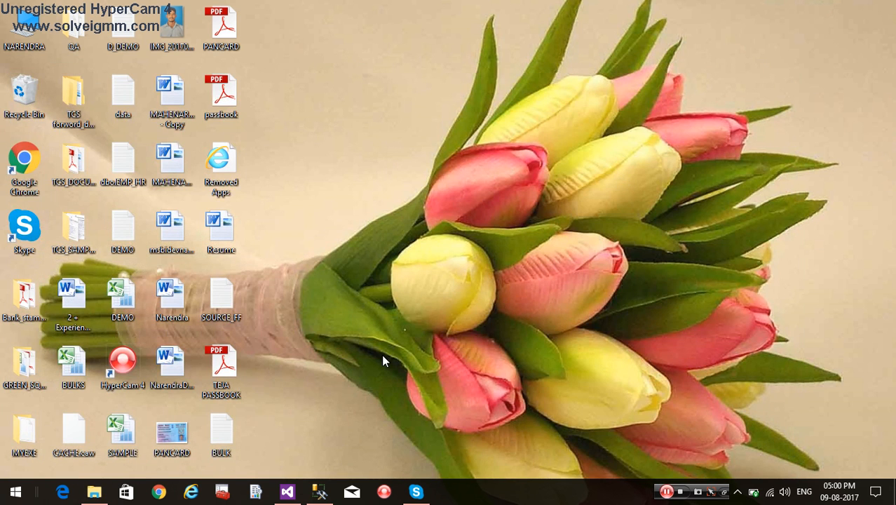
left_click(288, 492)
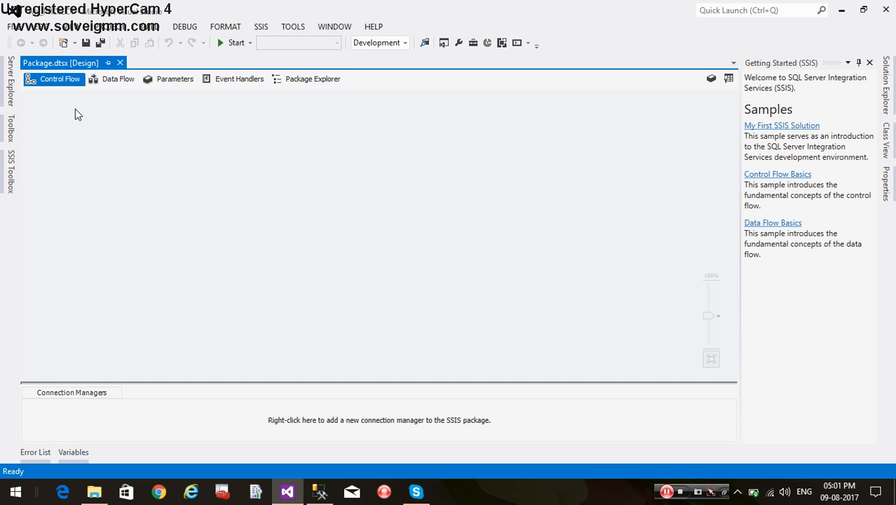
Add a new Data Flow task to the package from its empty data flow design surface.
left_click(105, 84)
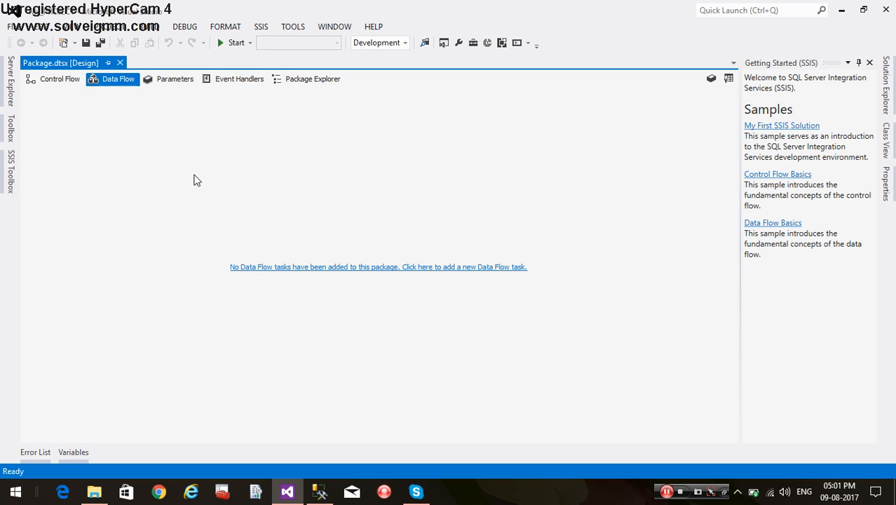
left_click(278, 268)
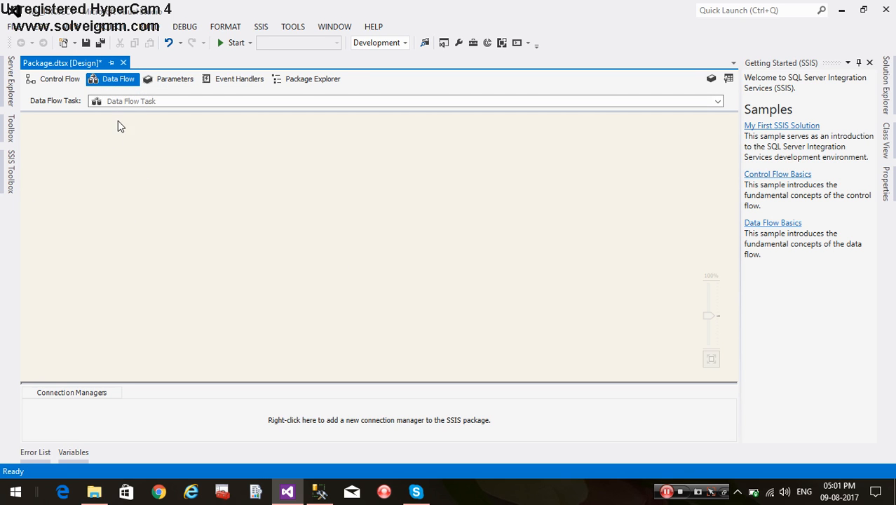
Examine the package's parameters, event handlers and object tree, expanding the Executables node.
left_click(178, 76)
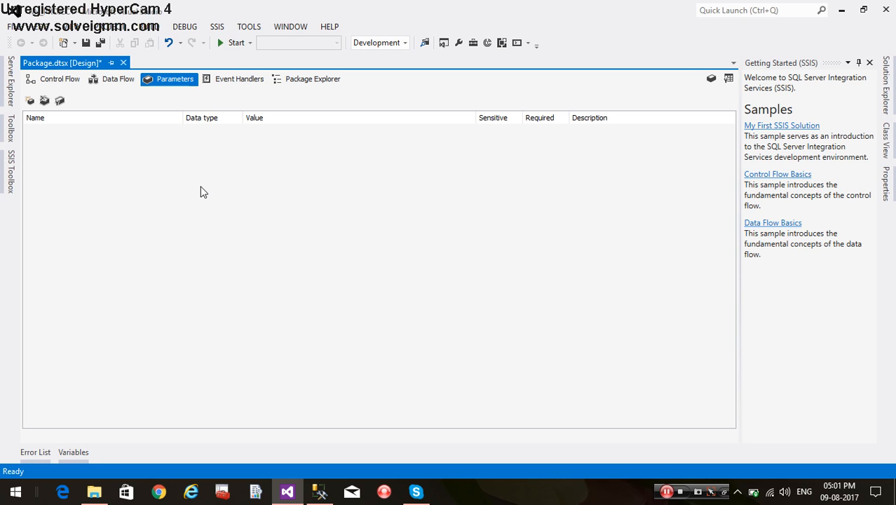
left_click(240, 80)
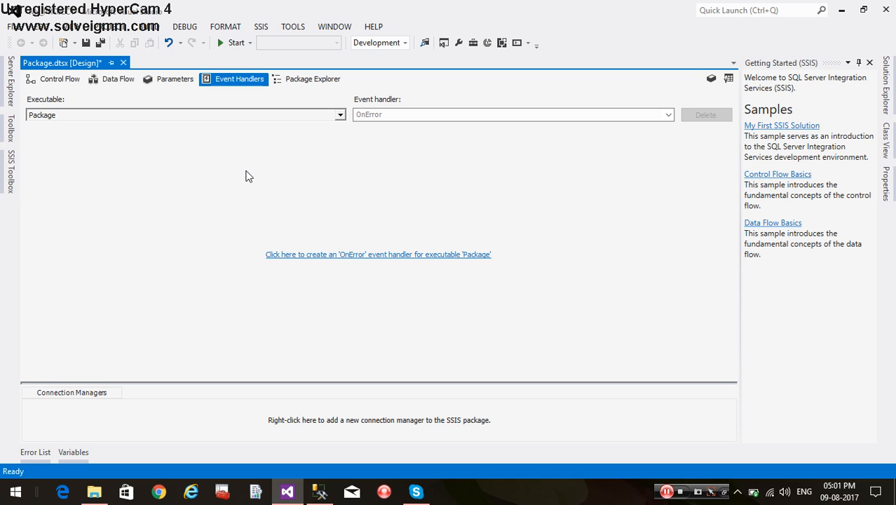
left_click(307, 79)
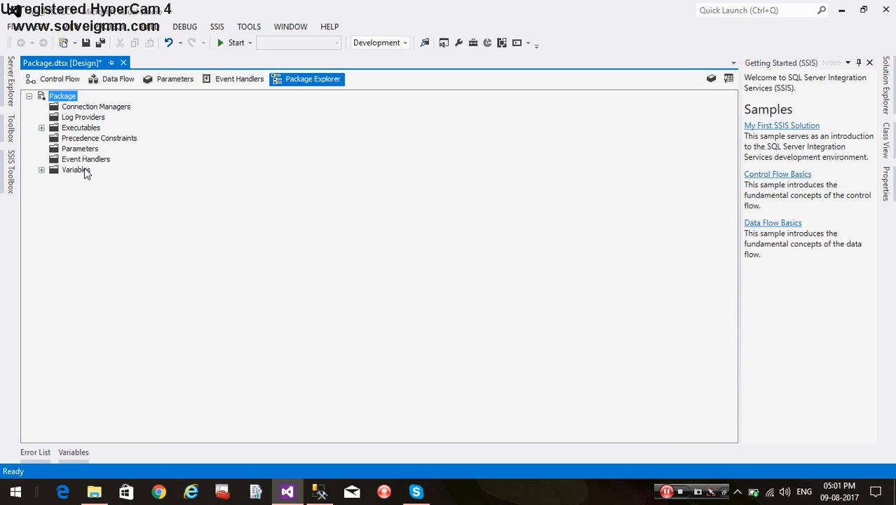
left_click(41, 130)
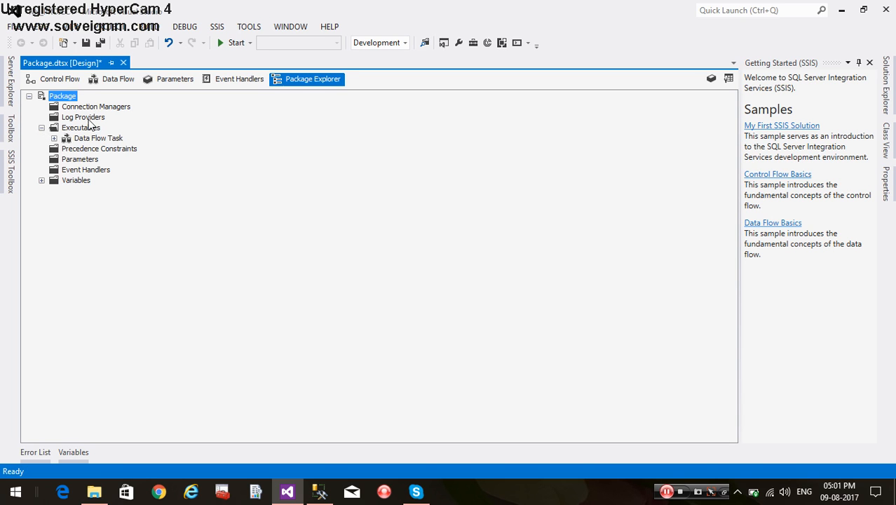
Move the Data Flow Task toward the middle of the control flow and delete it.
left_click(57, 78)
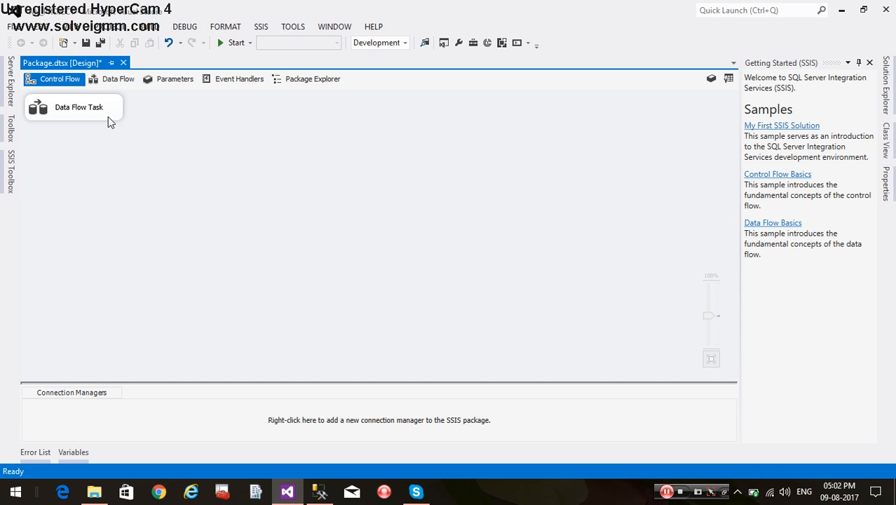
left_click_drag(102, 118, 305, 182)
key("Delete")
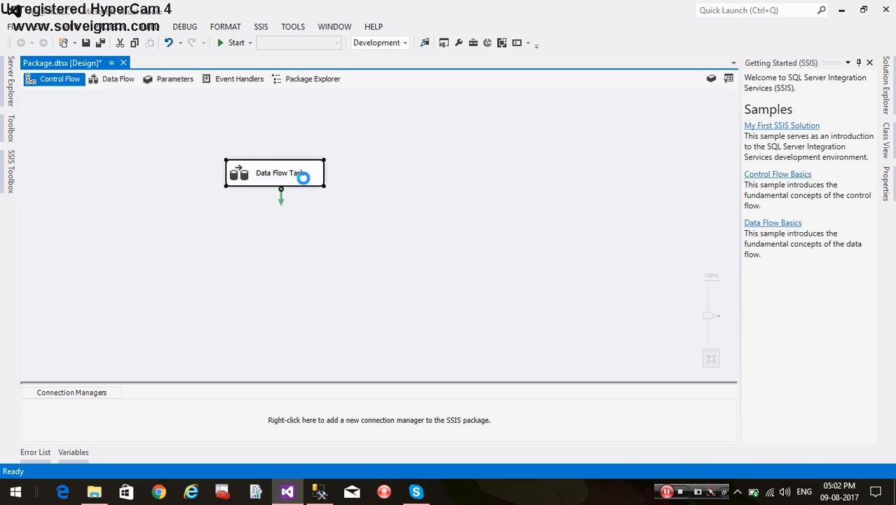
Add another Data Flow task from the empty data flow surface and delete it from the control flow.
left_click(120, 80)
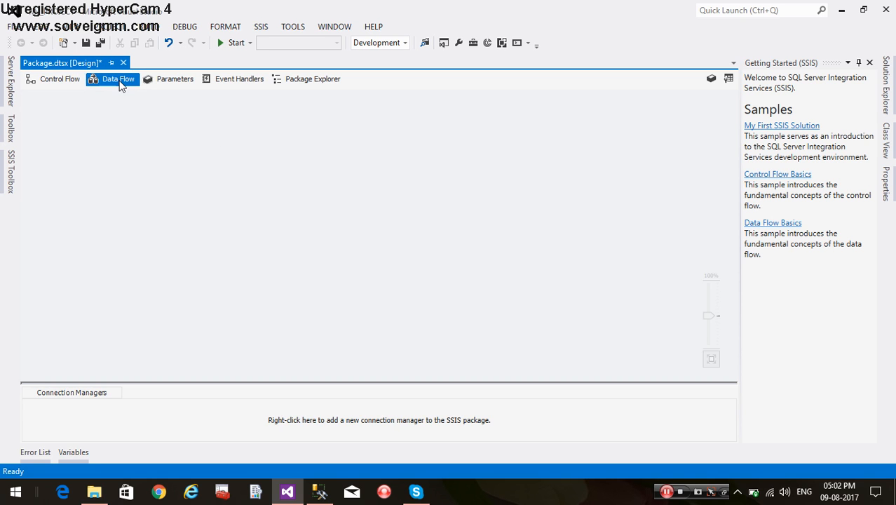
left_click(327, 271)
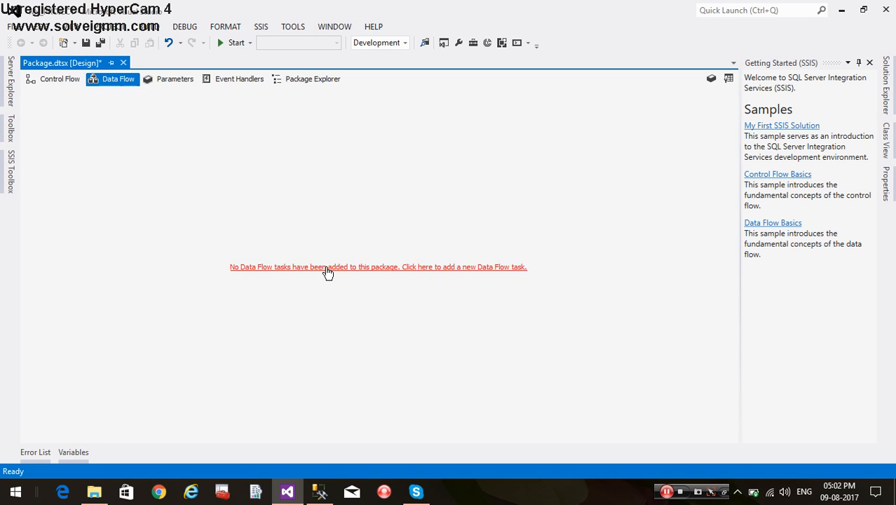
left_click(53, 79)
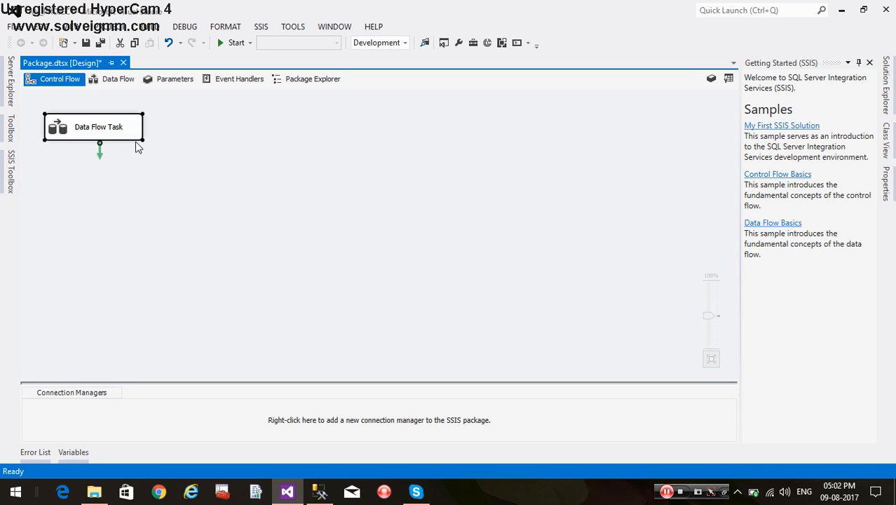
left_click(174, 134)
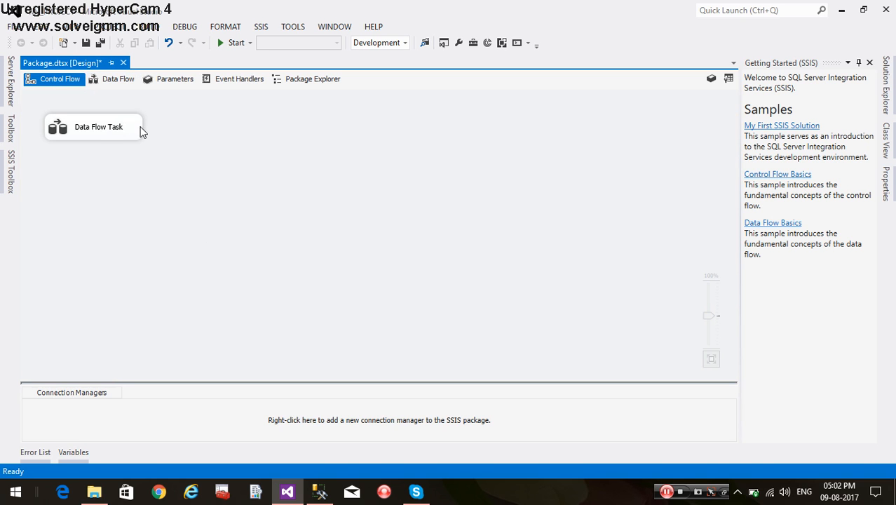
left_click(139, 129)
key("Delete")
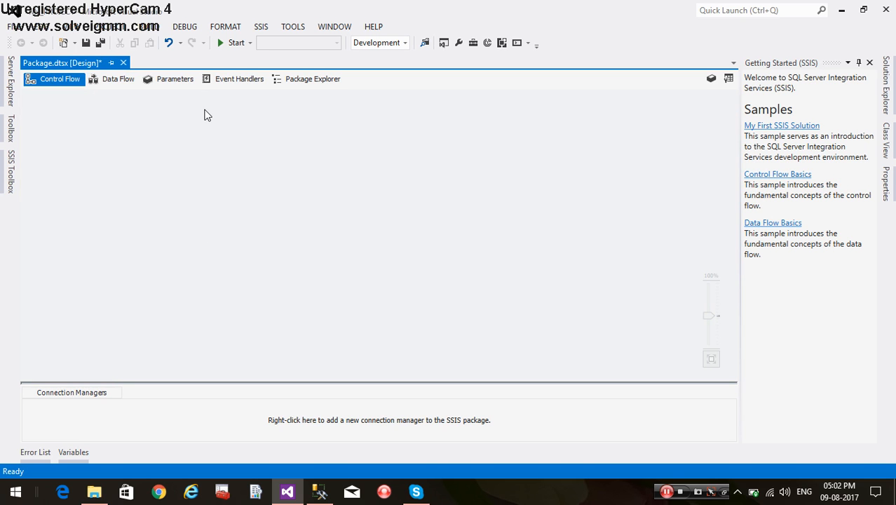
Display the server data connections and refresh the existing DEMO_DB connection.
left_click(9, 79)
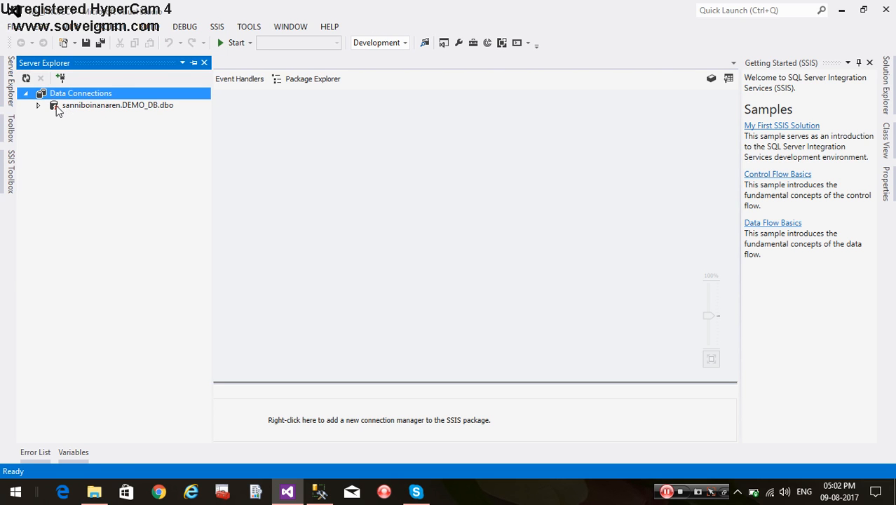
left_click(57, 111)
right_click(57, 111)
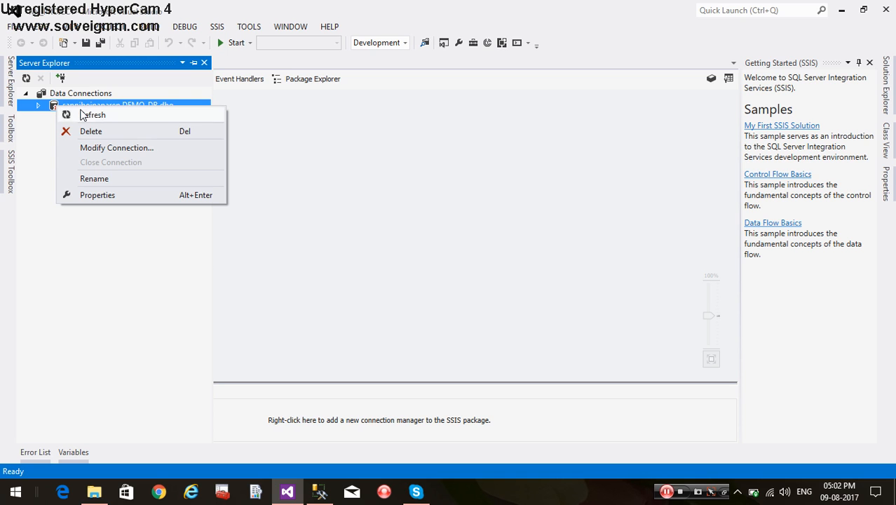
left_click(84, 116)
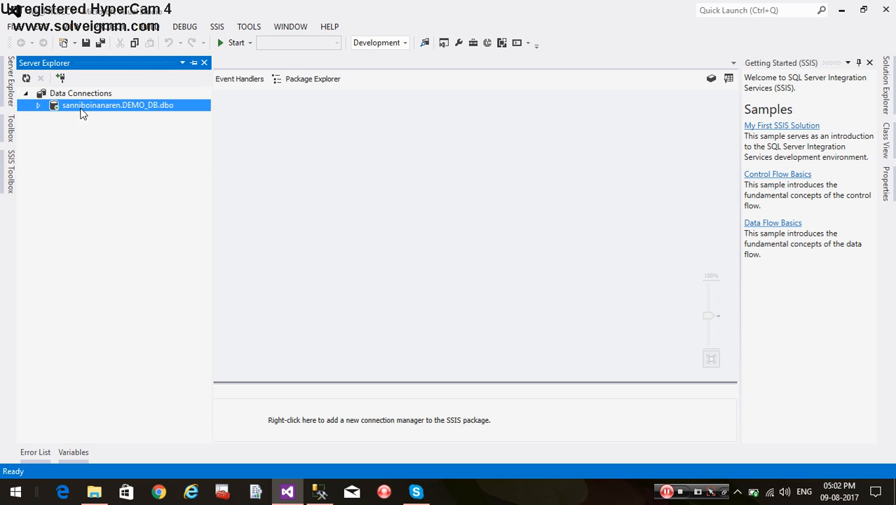
View the general tools, display the SSIS control flow tools and expand the Common group.
left_click(10, 136)
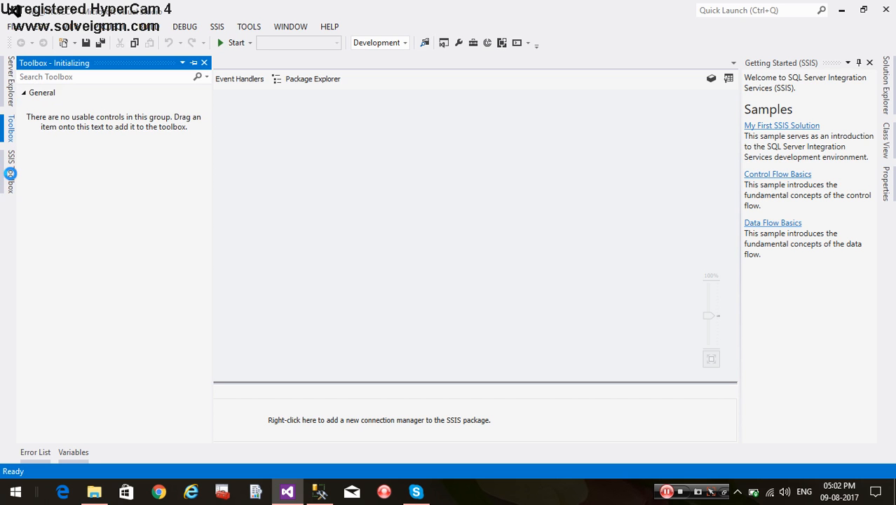
left_click(12, 181)
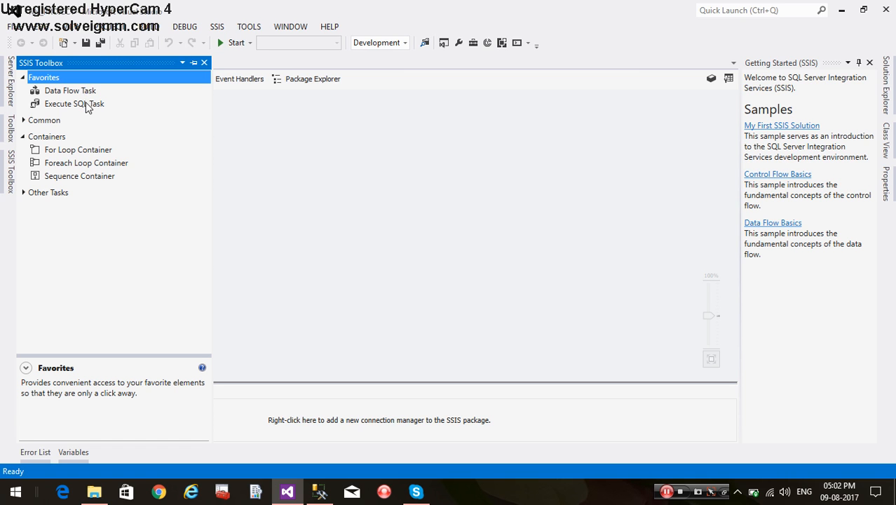
left_click(23, 121)
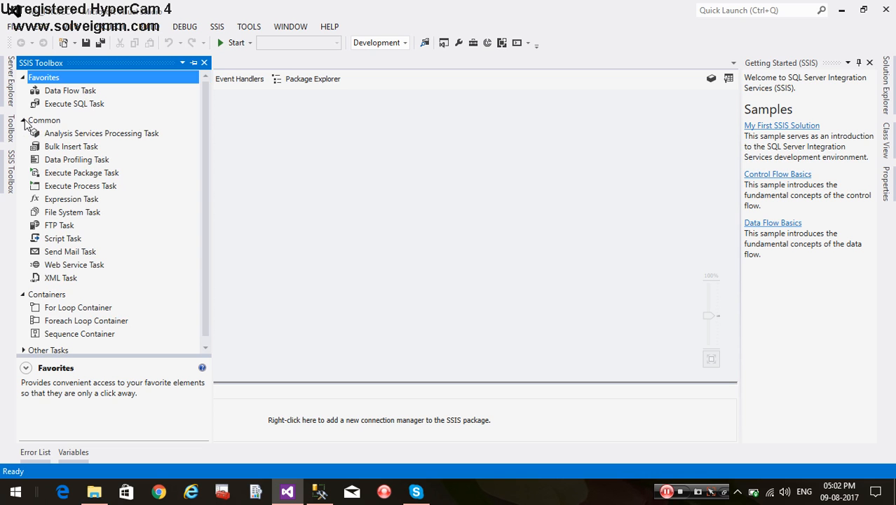
Examine the descriptions of the Common tasks, from Analysis Services Processing Task down to Send Mail Task.
left_click(75, 137)
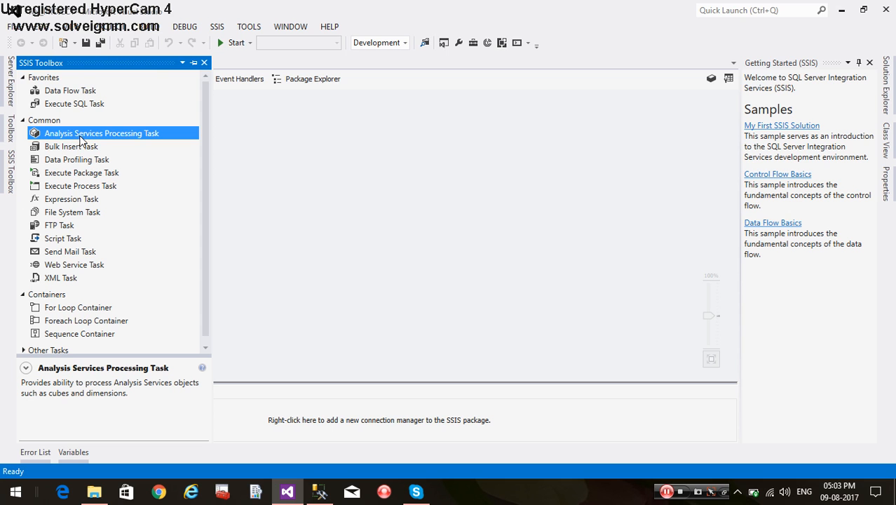
left_click(79, 149)
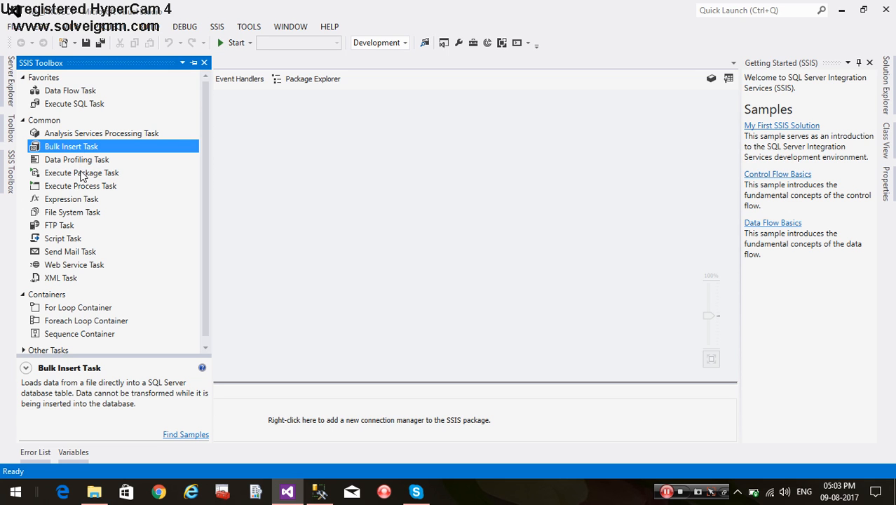
left_click(80, 175)
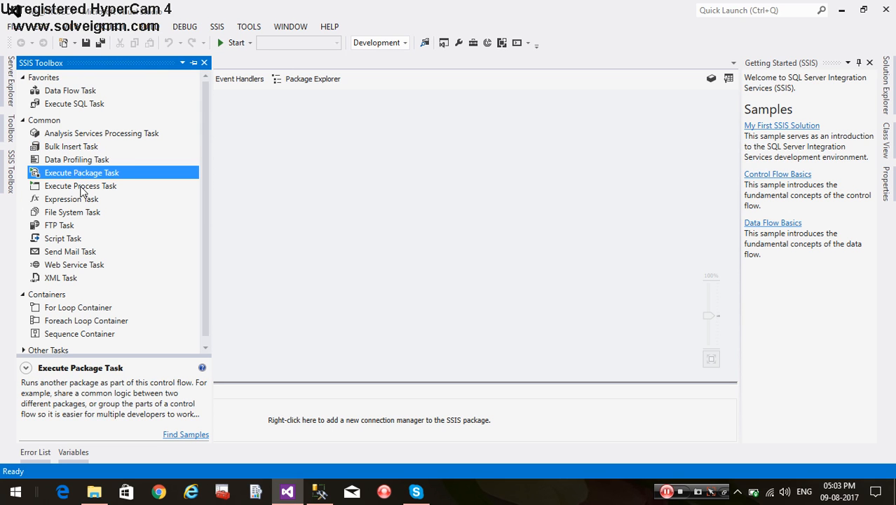
left_click(82, 191)
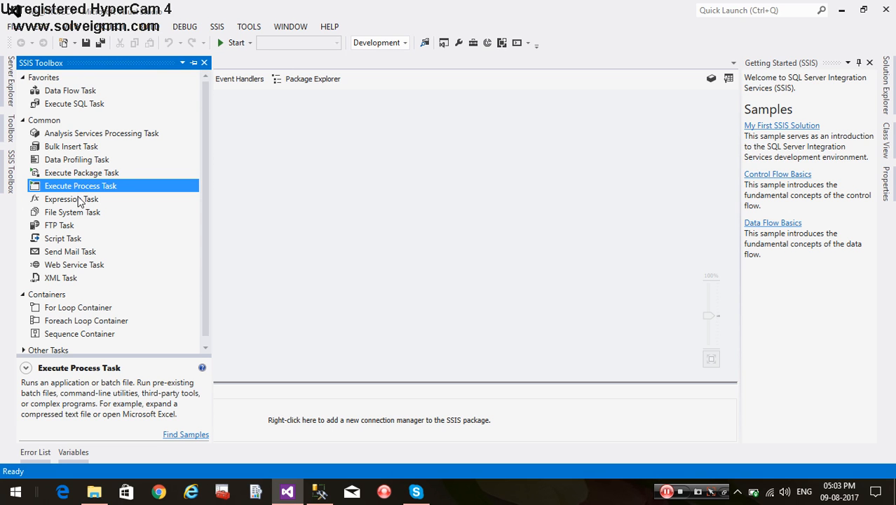
left_click(77, 200)
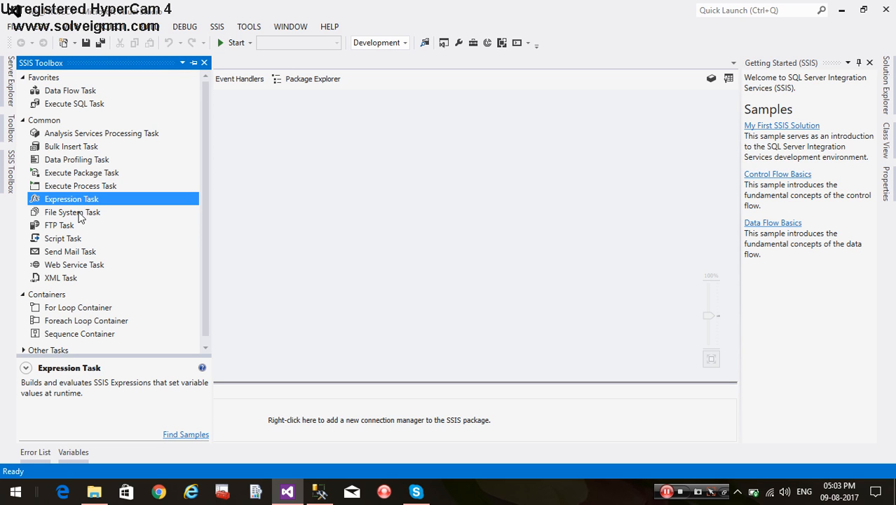
left_click(79, 215)
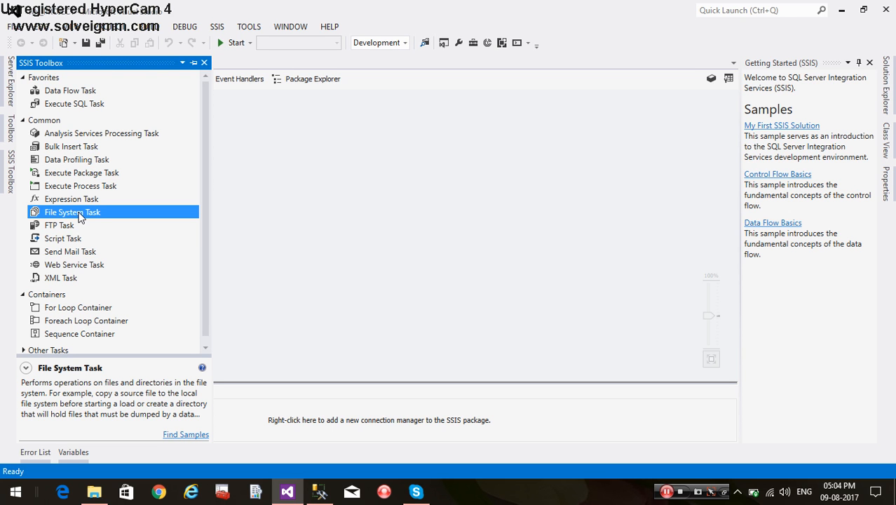
left_click(64, 228)
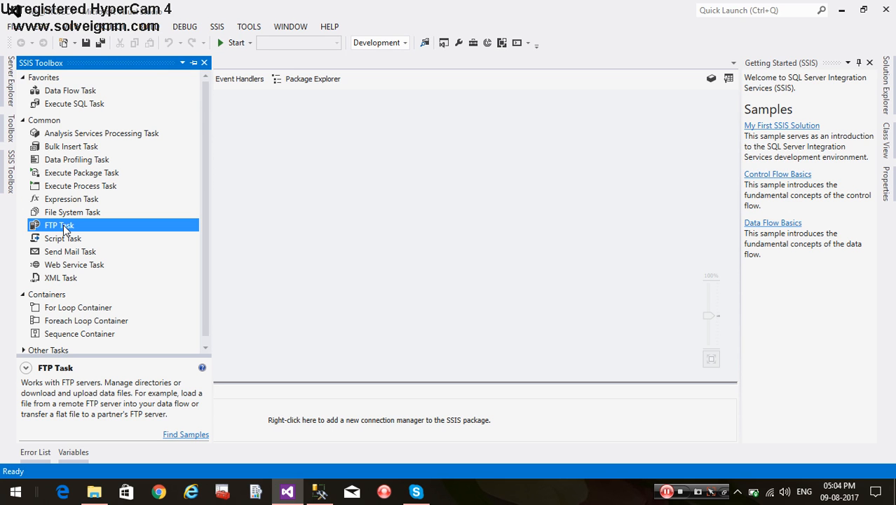
left_click(65, 240)
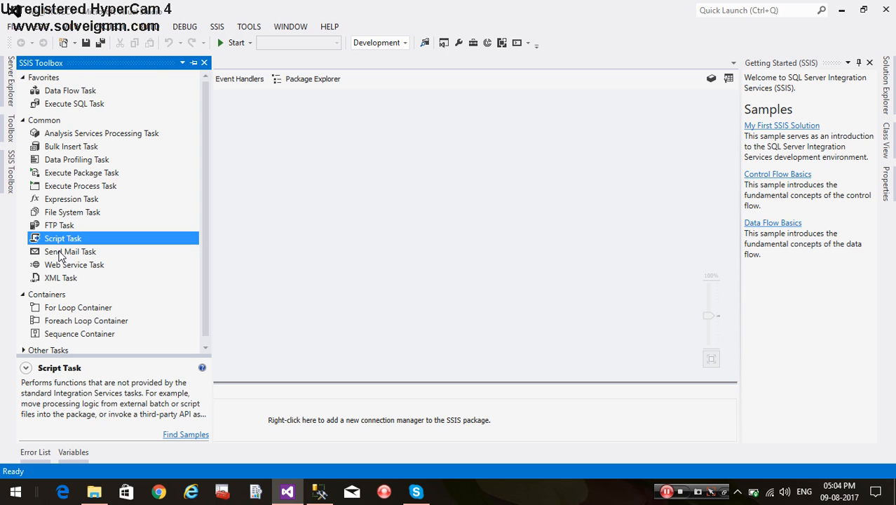
left_click(59, 252)
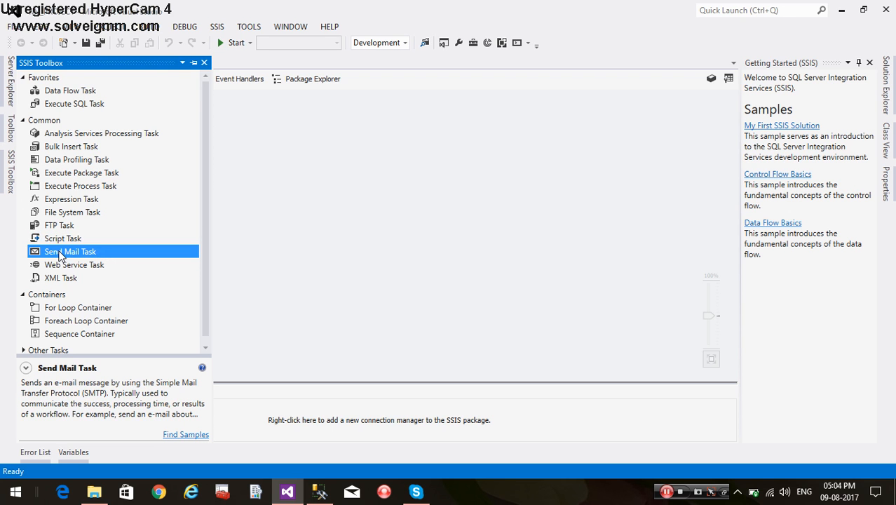
Examine the descriptions of the For Loop, Foreach Loop and Sequence containers.
left_click(60, 310)
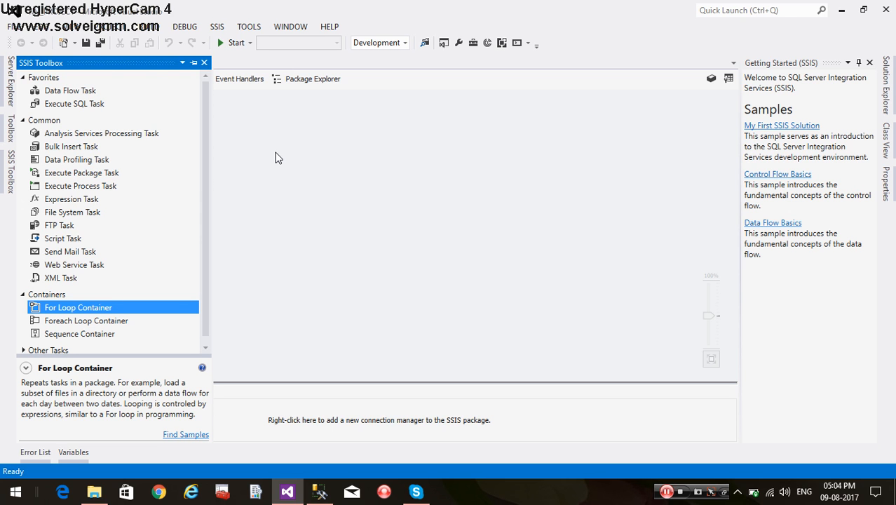
left_click(98, 321)
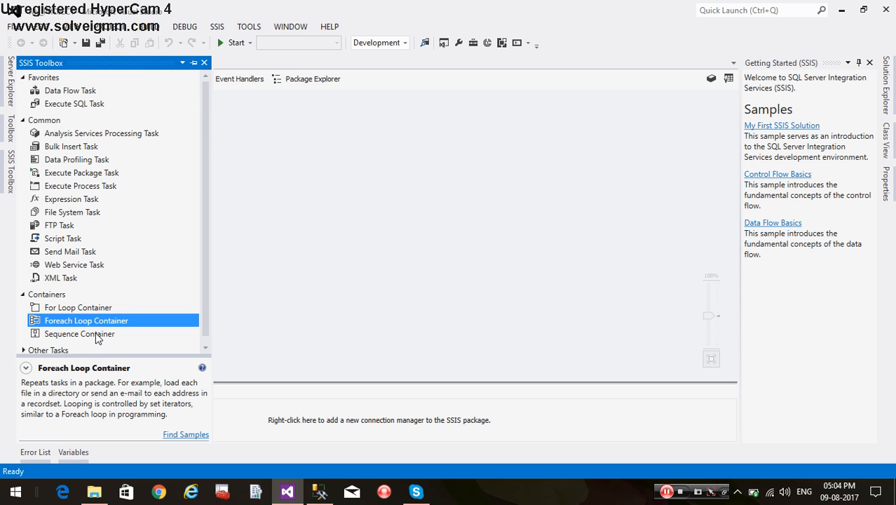
left_click(96, 333)
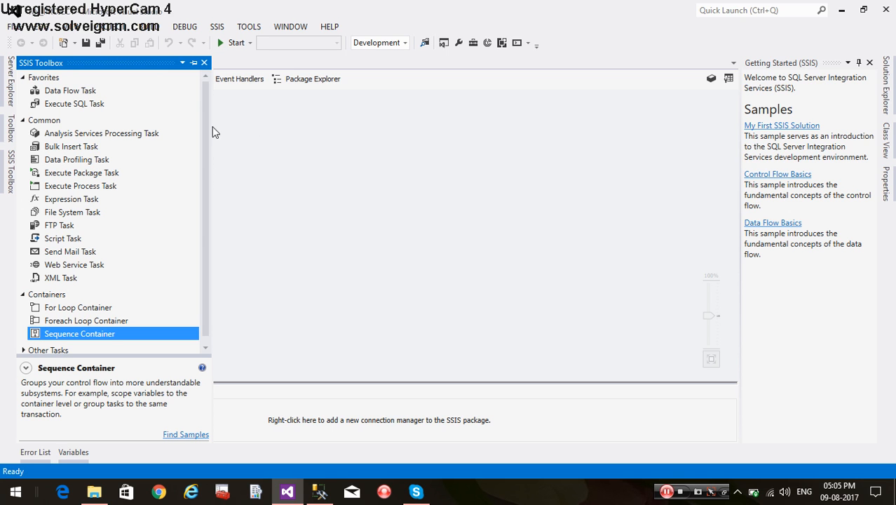
Expand the Other Tasks group and collapse the Common group to view the remaining control flow tasks.
scroll(203, 110, "down", 1)
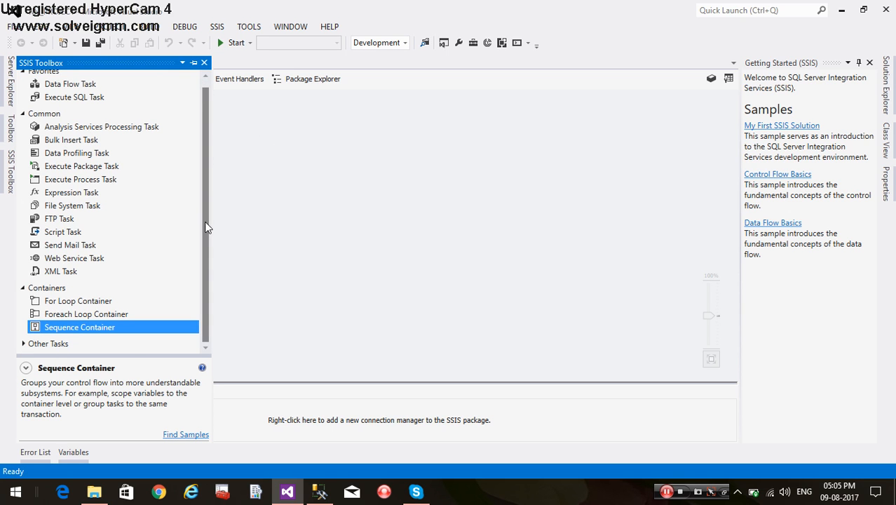
left_click(55, 346)
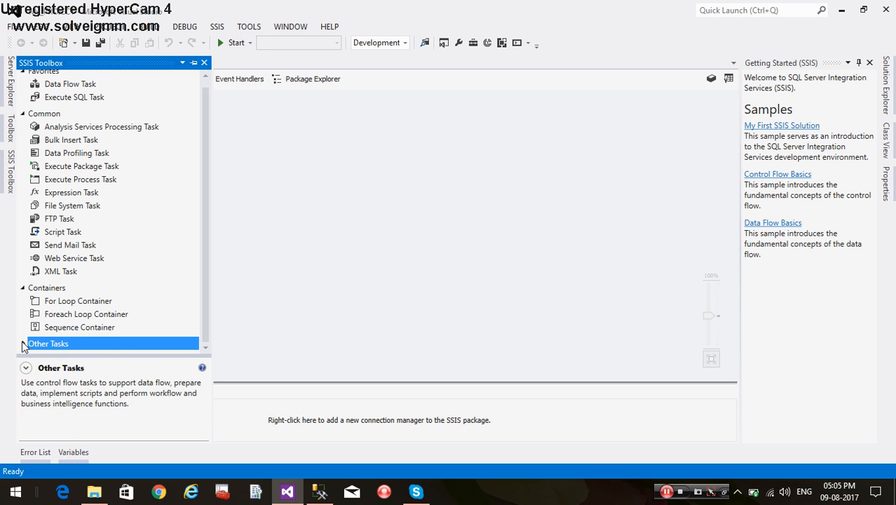
left_click(22, 344)
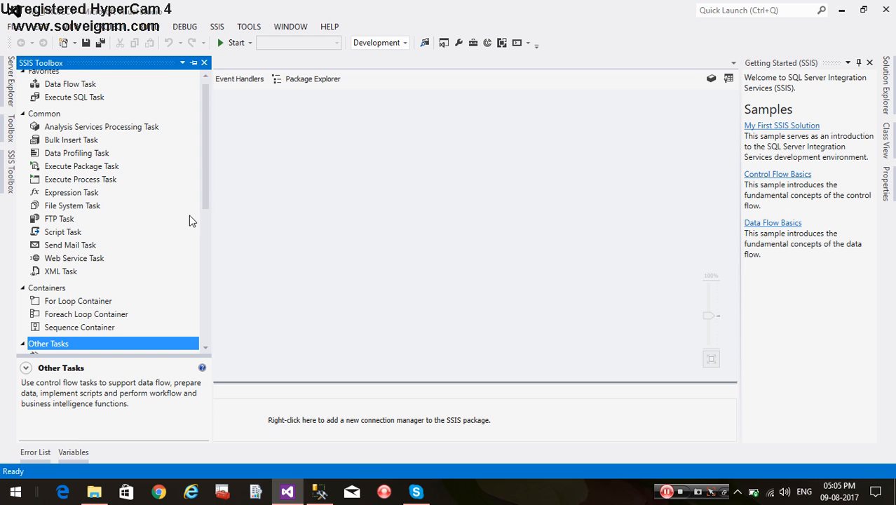
mouse_move(205, 188)
left_mouse_down()
mouse_move(211, 323)
mouse_move(203, 190)
left_mouse_up()
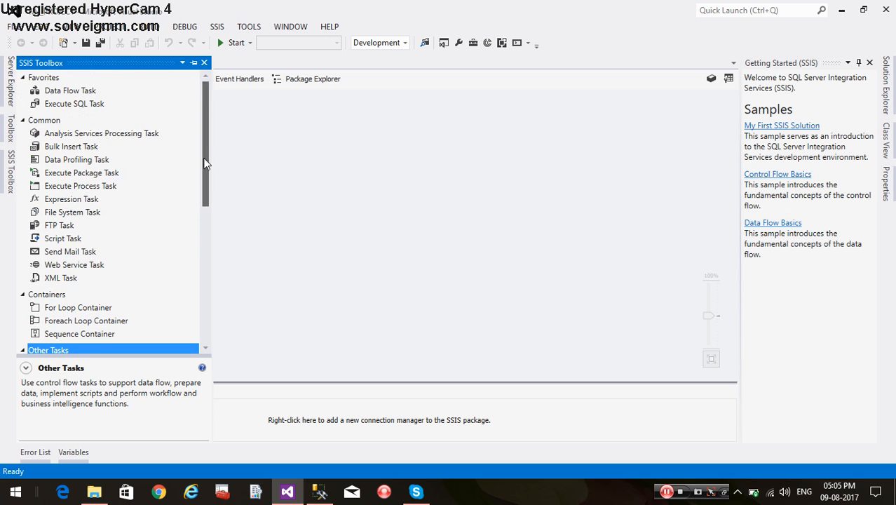
left_click(22, 121)
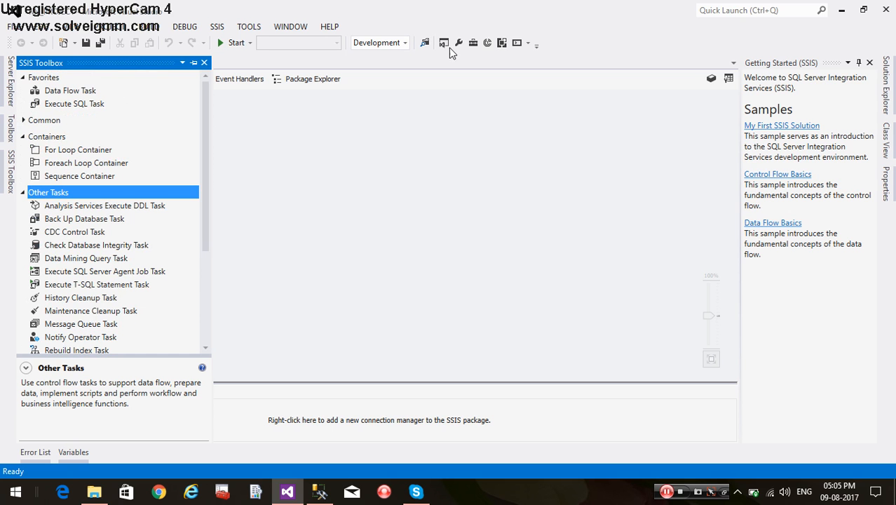
Examine the My_SSIS_PROJECT node, Project.params and the Connection Managers folder in the solution, and view the available solution configurations.
left_click(887, 92)
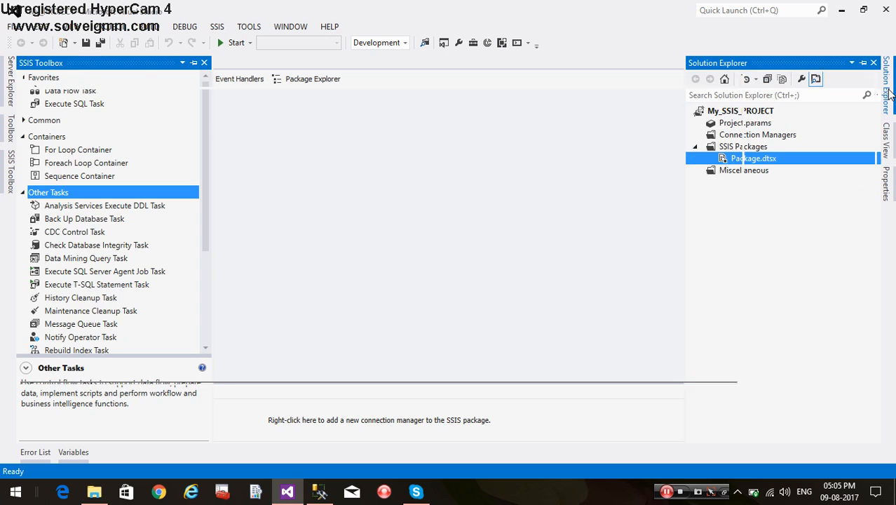
left_click(745, 114)
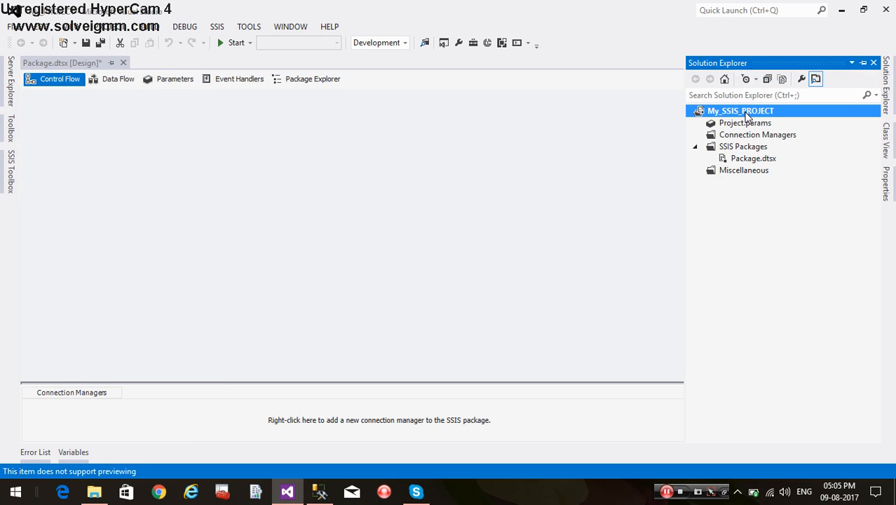
left_click(746, 125)
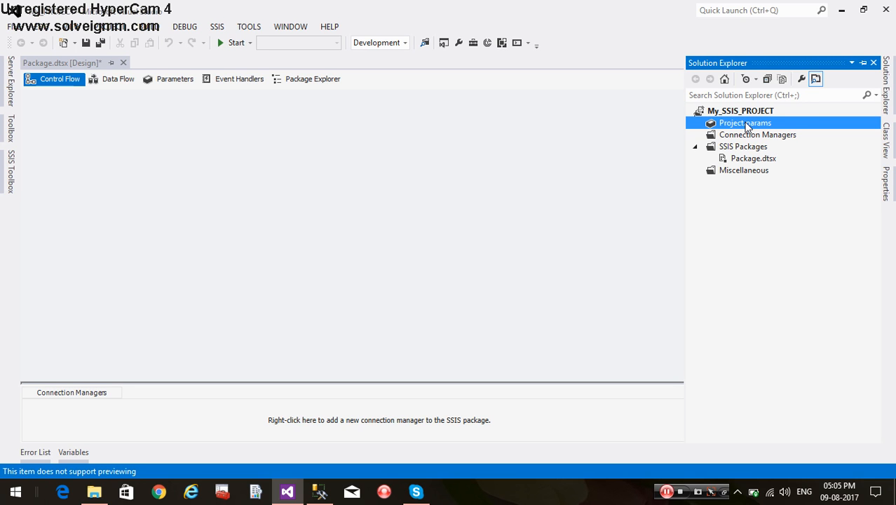
left_click(405, 42)
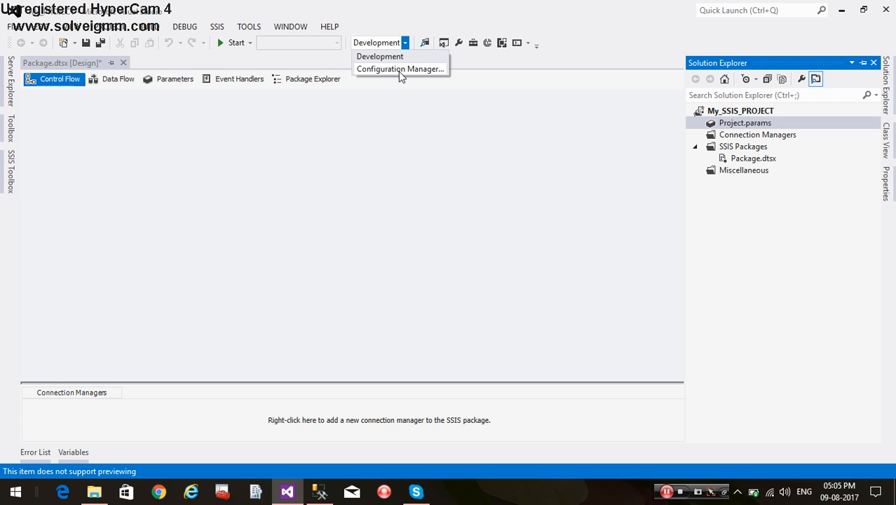
left_click(722, 140)
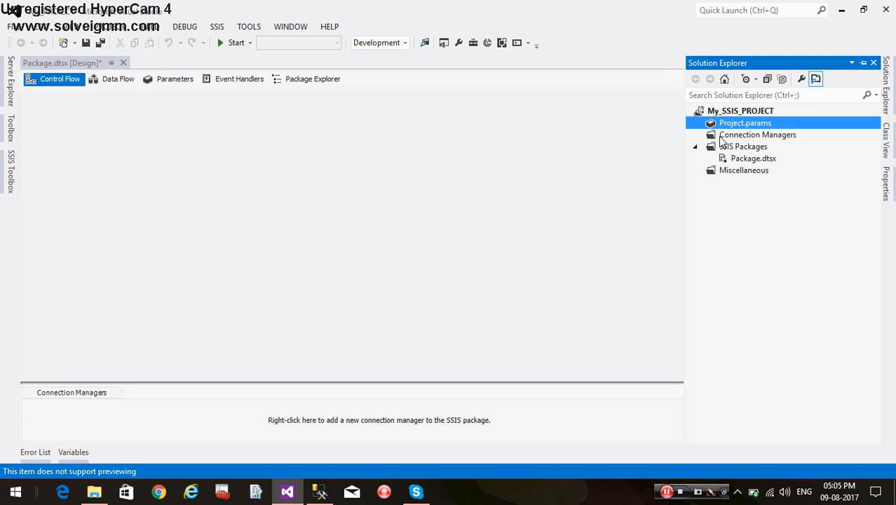
left_click(729, 137)
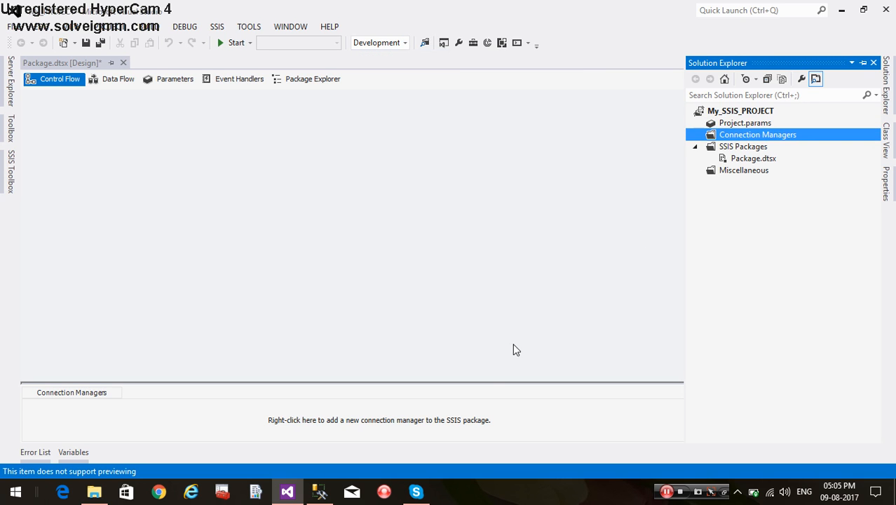
View the connection types offered for the package and the New Connection Manager option offered for the project.
right_click(452, 430)
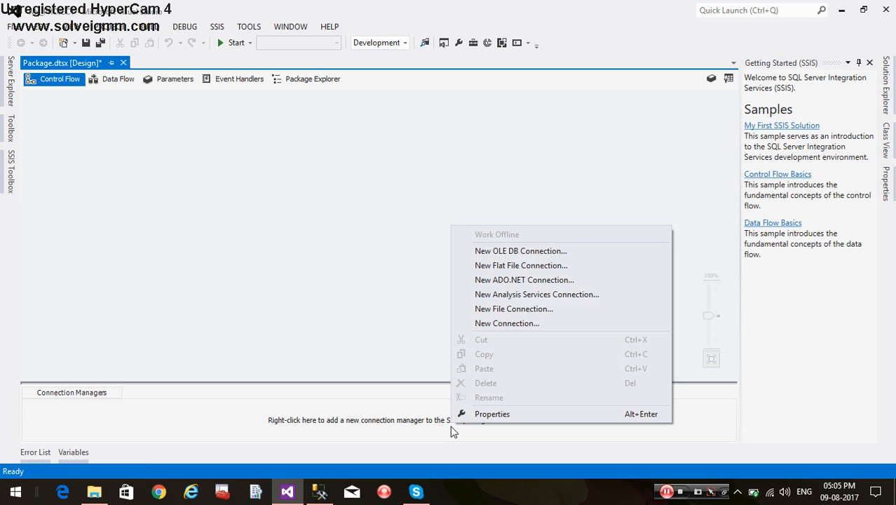
left_click(389, 234)
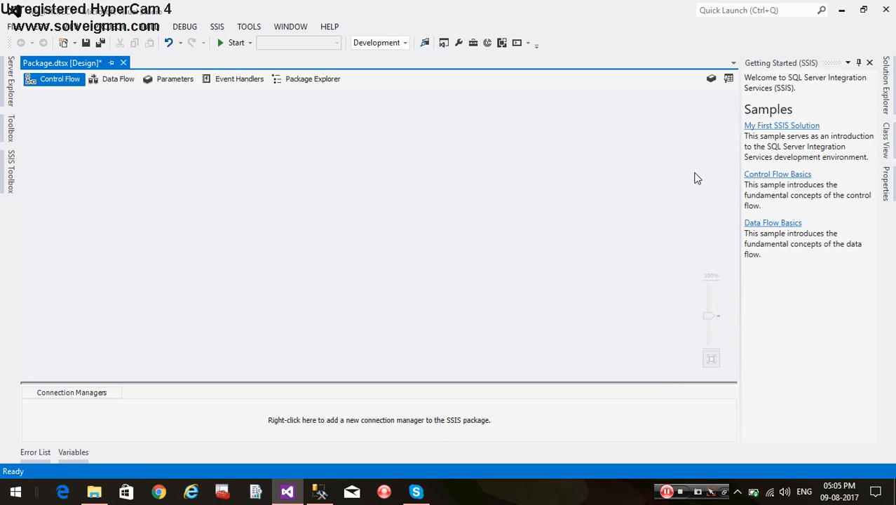
left_click(886, 91)
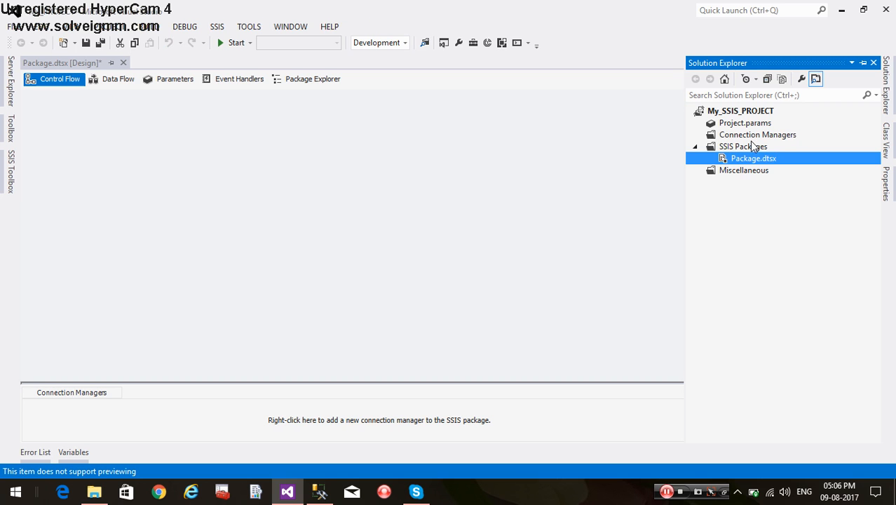
right_click(749, 136)
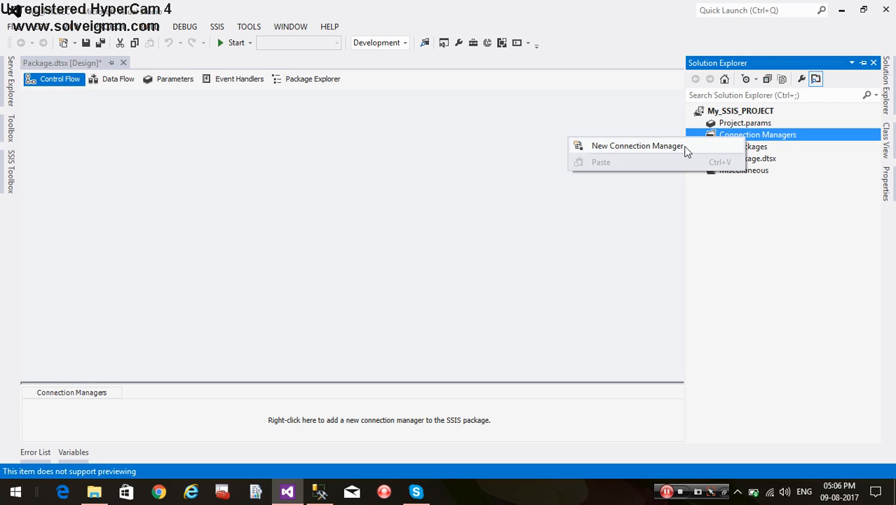
left_click(509, 280)
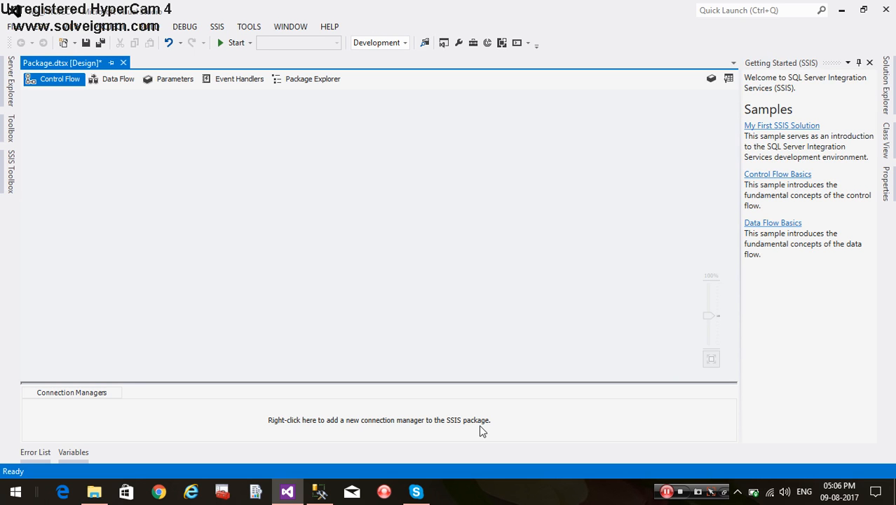
View the file properties of Package.dtsx, and review the full list of package properties from Checkpoints to Version.
left_click(886, 91)
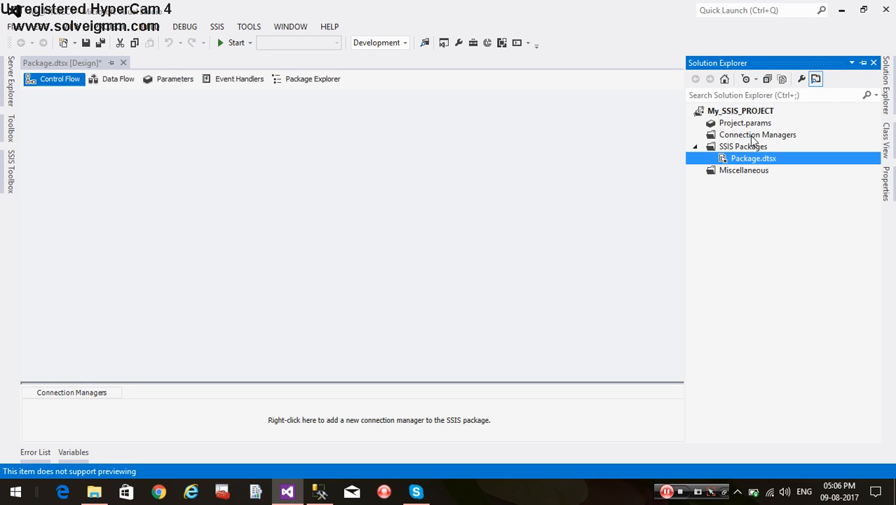
left_click(888, 180)
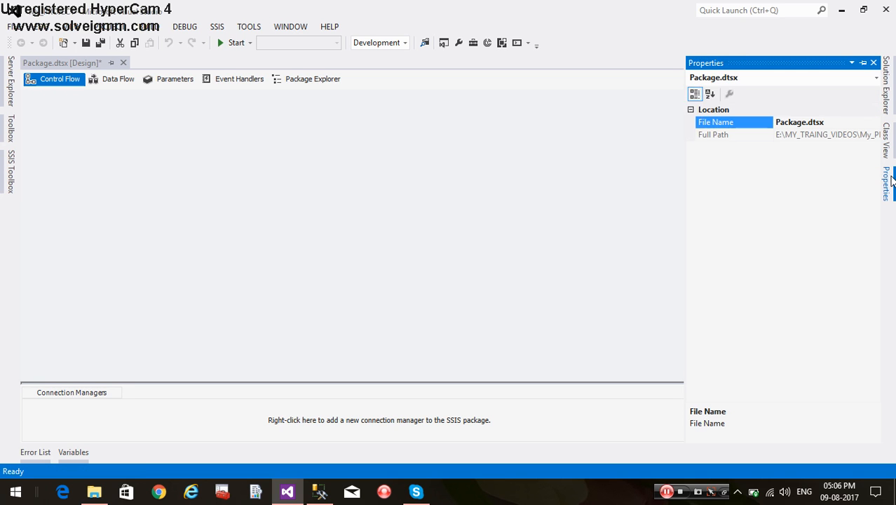
left_click(548, 186)
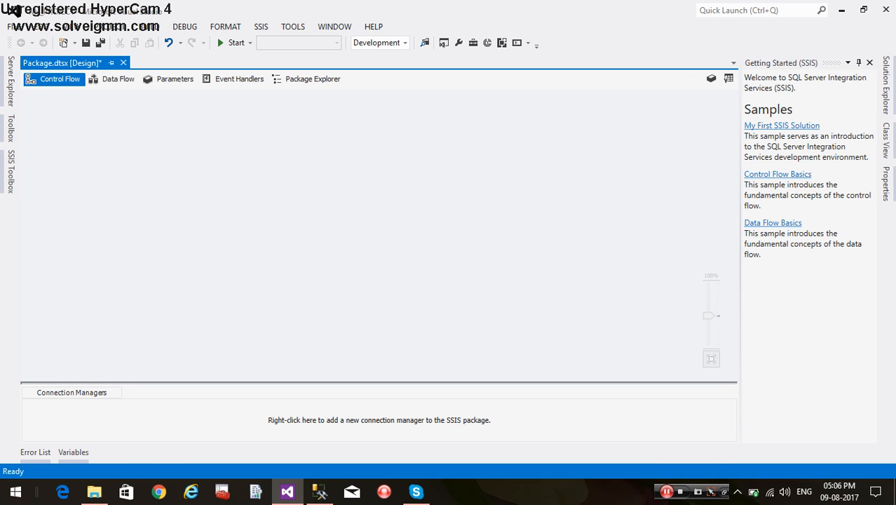
left_click(893, 186)
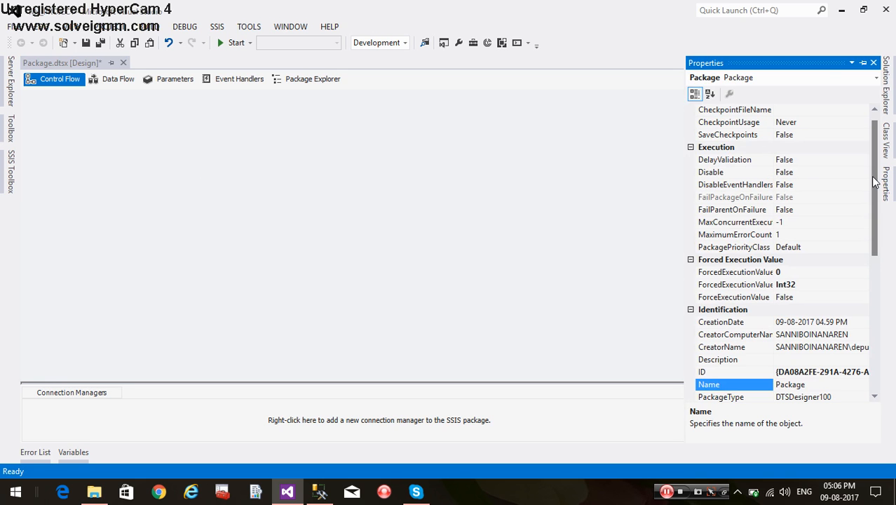
left_click_drag(872, 177, 874, 319)
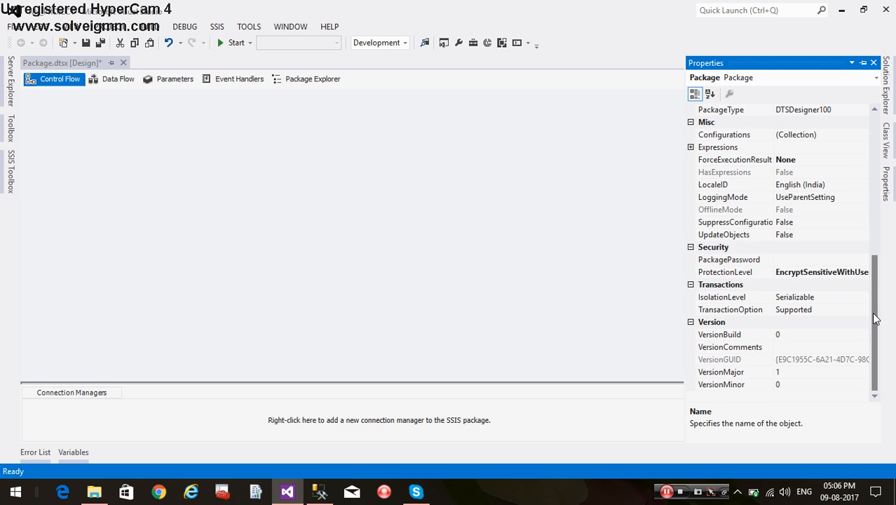
left_click_drag(874, 286, 866, 166)
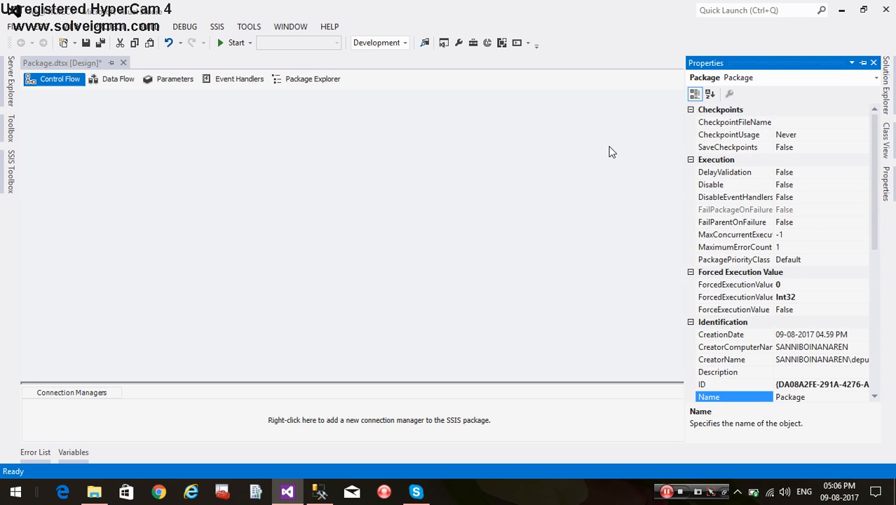
left_click(493, 194)
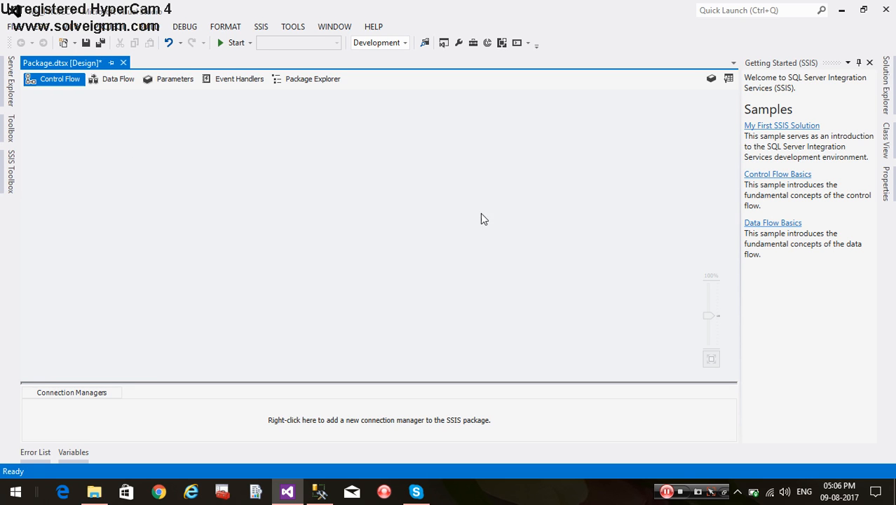
Rename the package file Package.dtsx as FF_SQLTABLE.dtsx and check it in the solution.
left_click(885, 99)
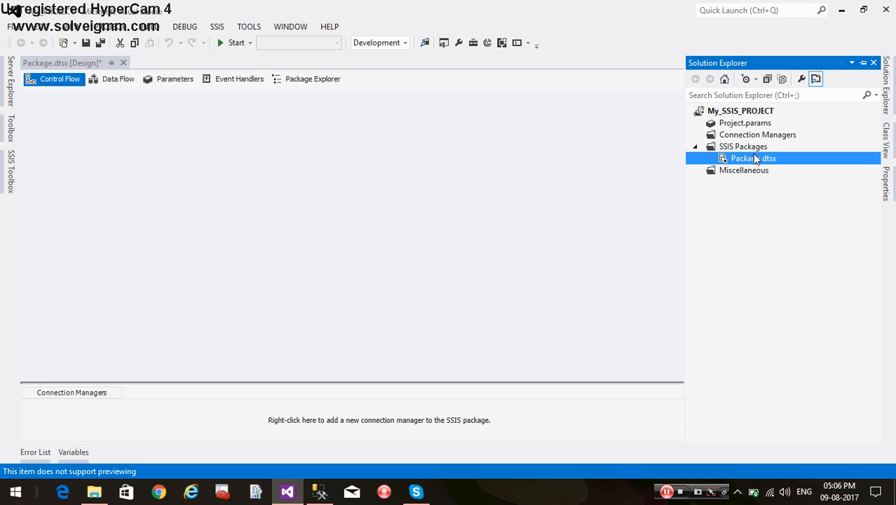
right_click(755, 159)
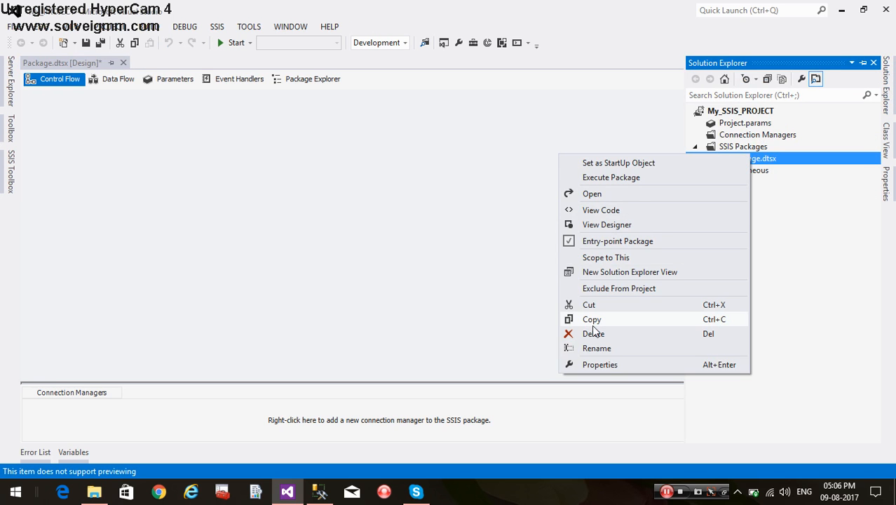
left_click(594, 349)
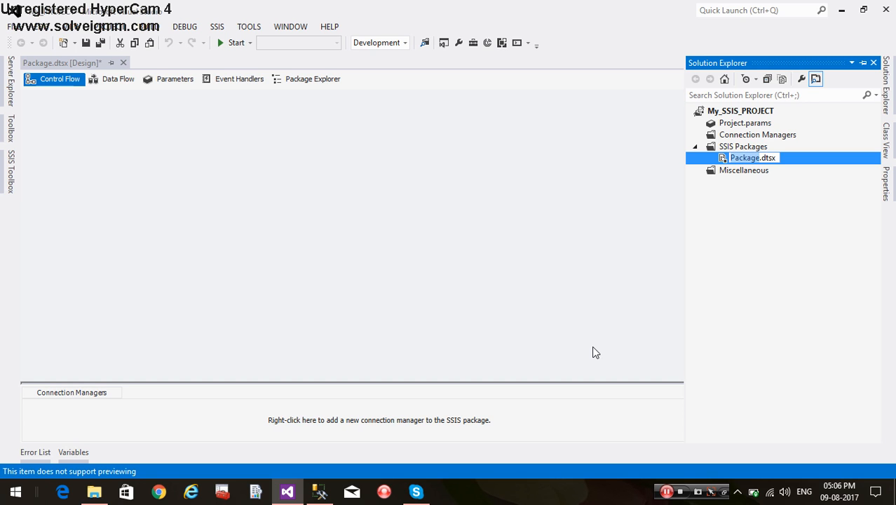
key("BackSpace")
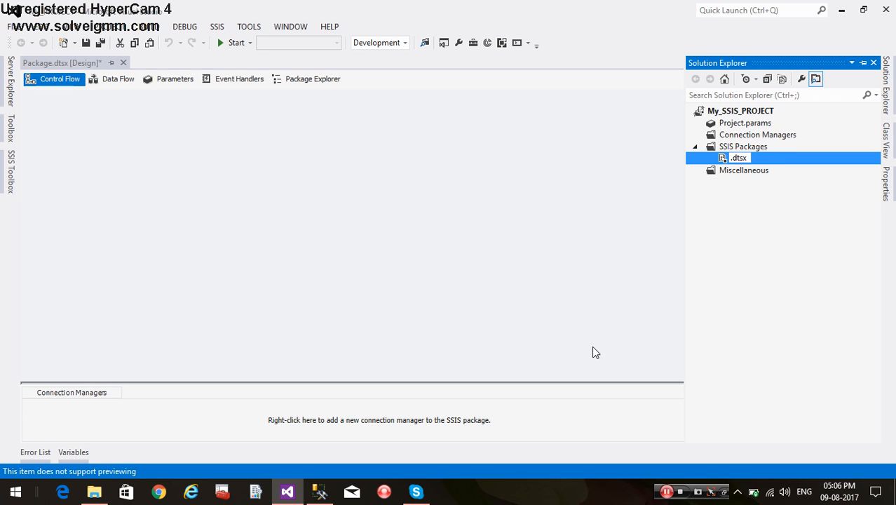
type("FF_SQLTAB")
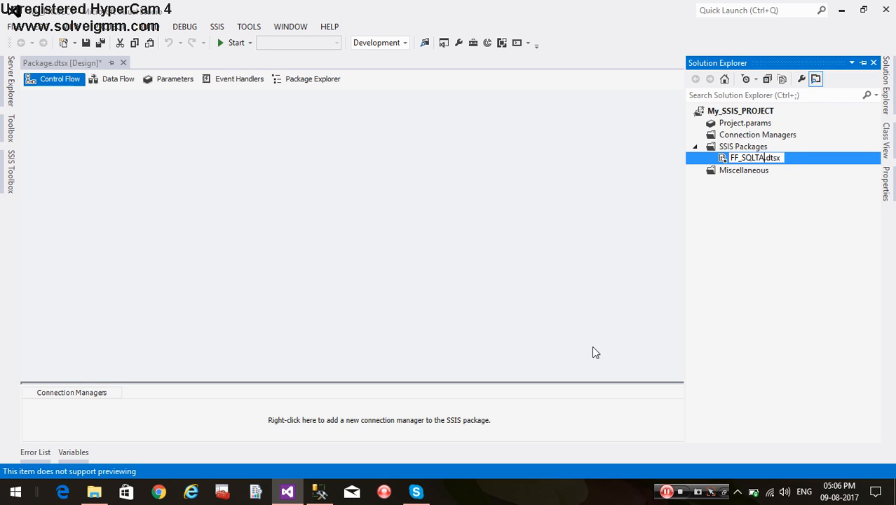
type("LE")
left_click(533, 352)
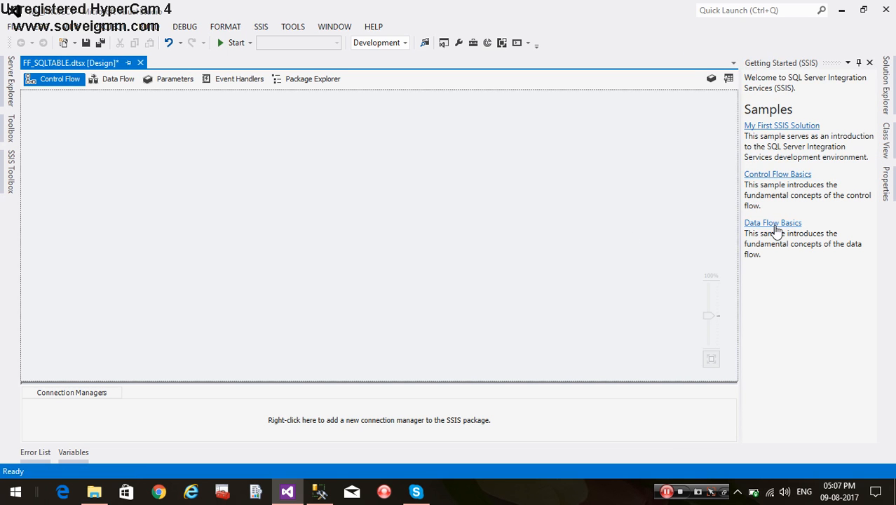
left_click(887, 84)
left_click(545, 186)
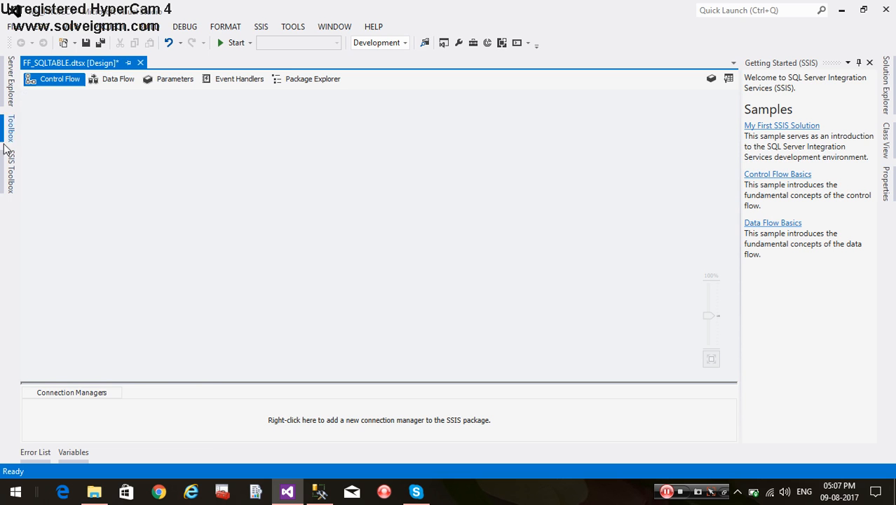
Add a Data Flow Task to the control flow of FF_SQLTABLE.dtsx and place it near the canvas's upper left.
left_click(10, 172)
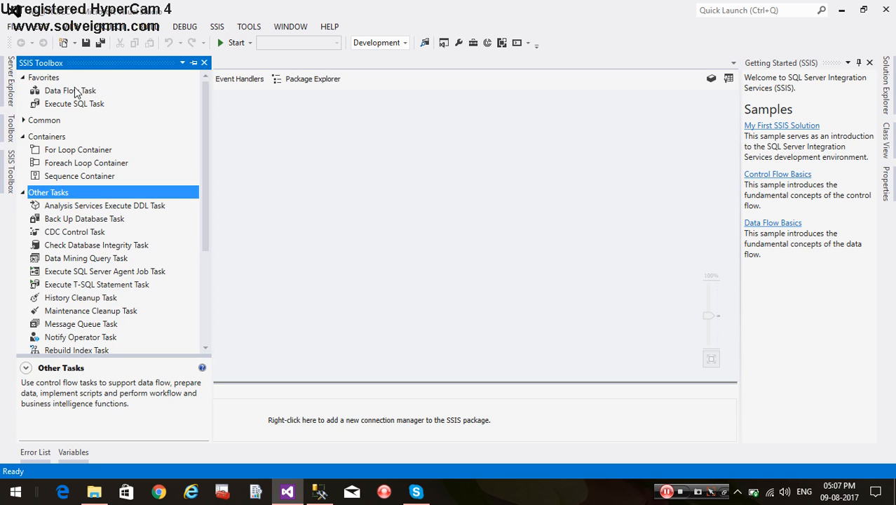
left_click_drag(75, 92, 223, 120)
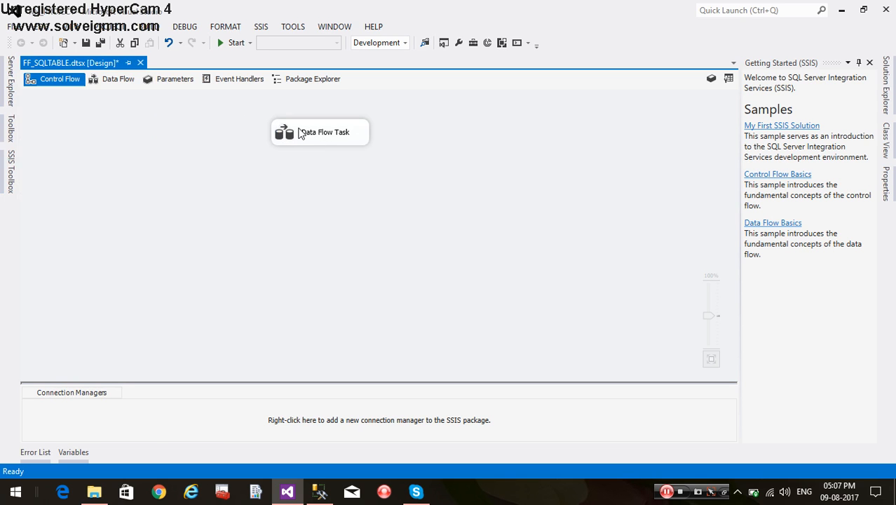
left_click_drag(300, 133, 218, 145)
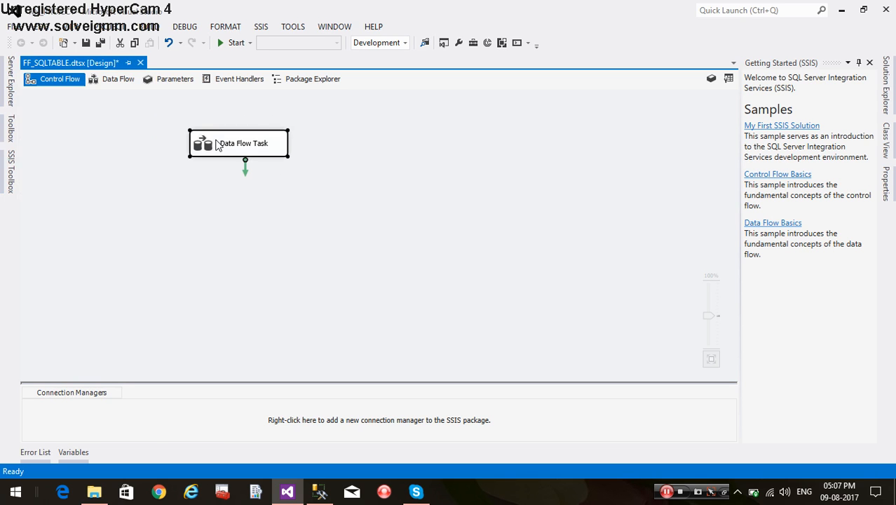
Open the Data Flow Task's data flow and add a Source Assistant to its canvas.
double_click(279, 153)
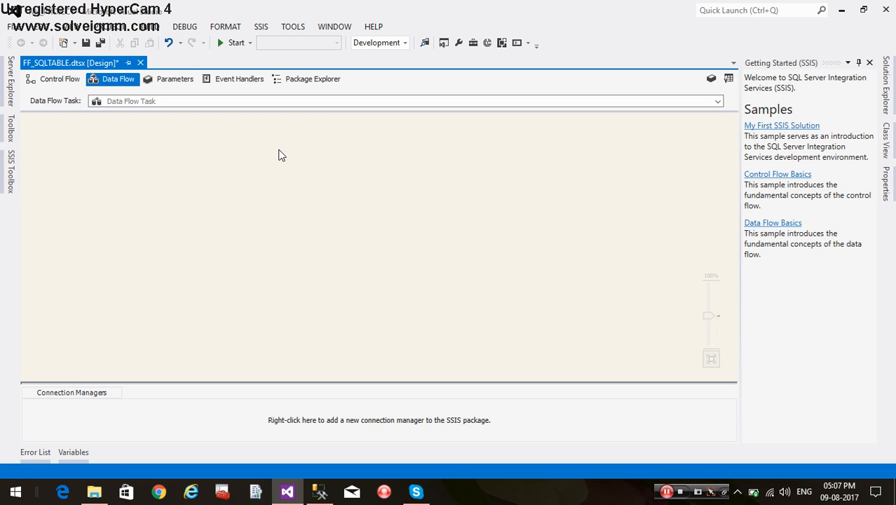
left_click(4, 172)
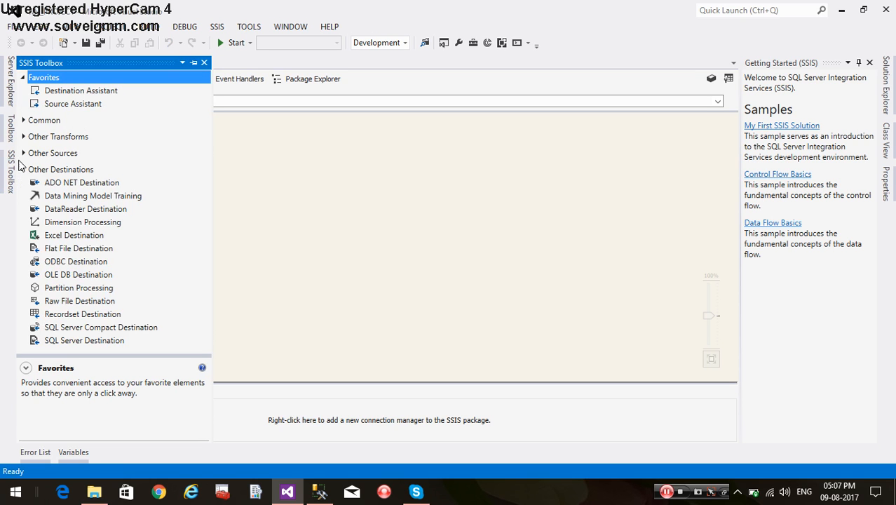
left_click(22, 169)
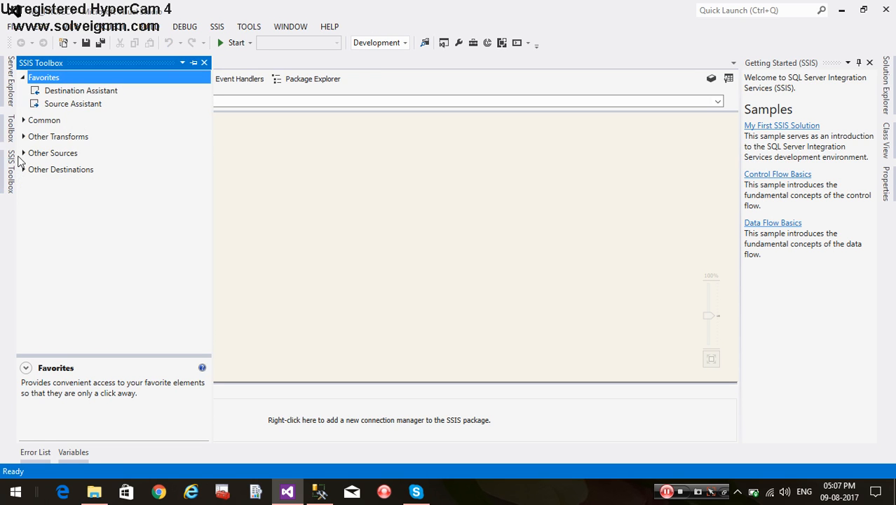
left_click(70, 103)
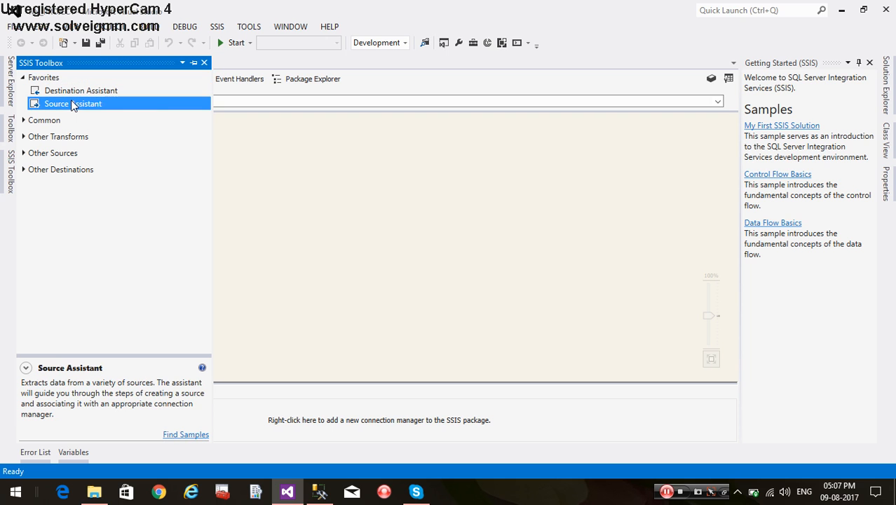
right_click(71, 102)
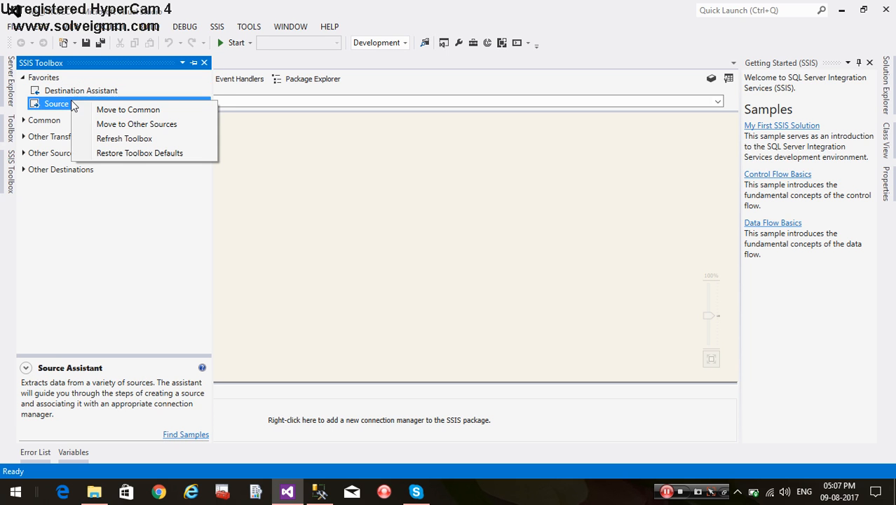
left_click(334, 176)
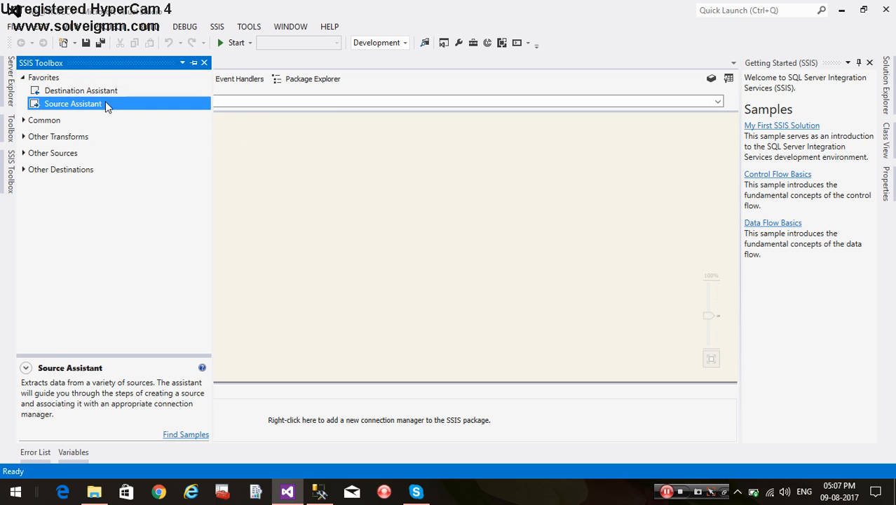
left_click_drag(105, 103, 366, 157)
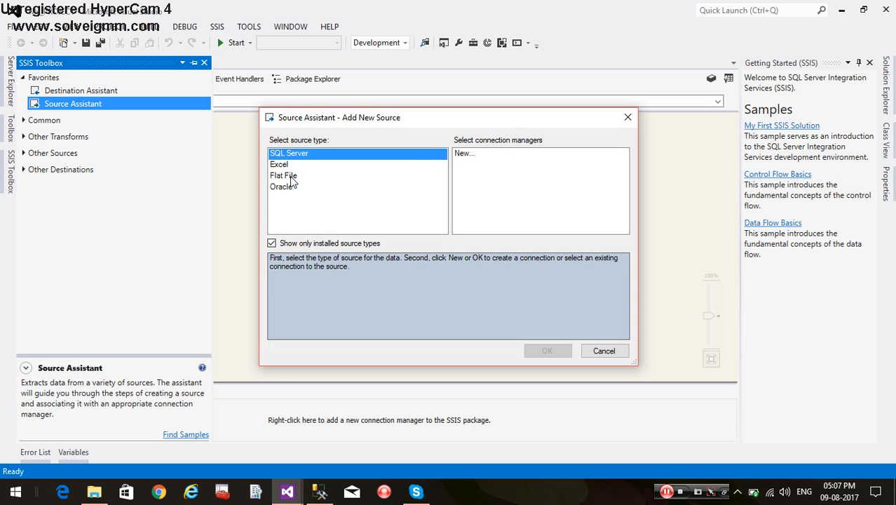
Choose Flat File as the source type, create a new connection manager named FF_CONN, and start browsing for its file.
left_click(293, 178)
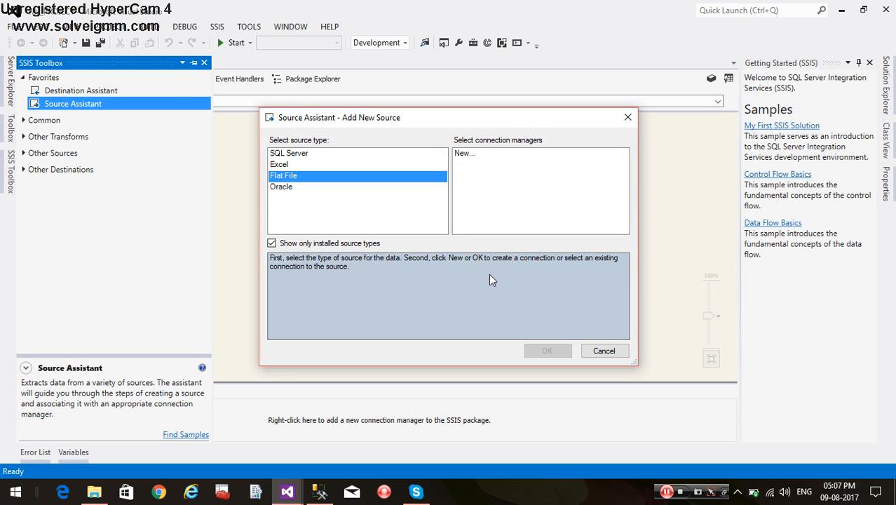
left_click(463, 155)
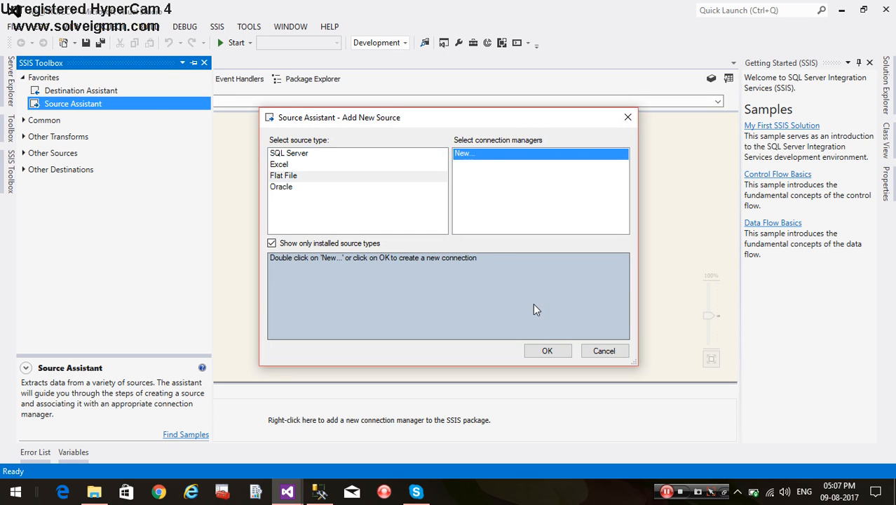
double_click(469, 154)
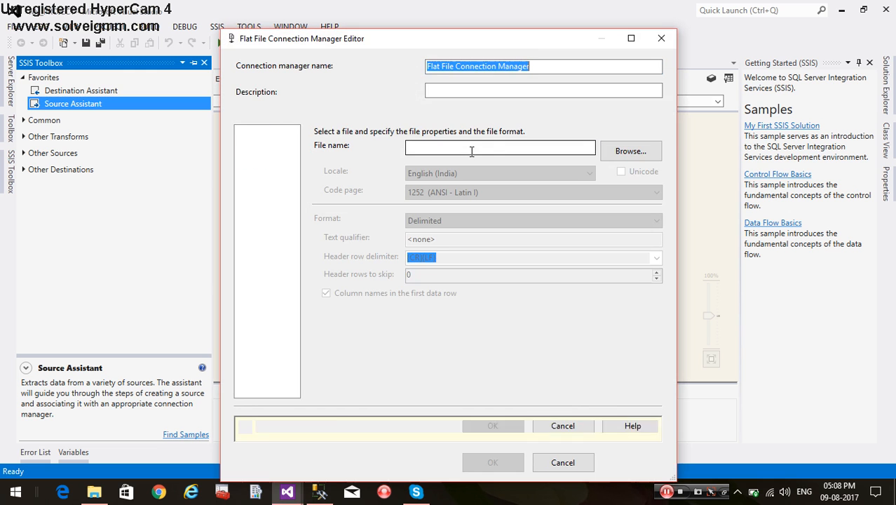
key("BackSpace")
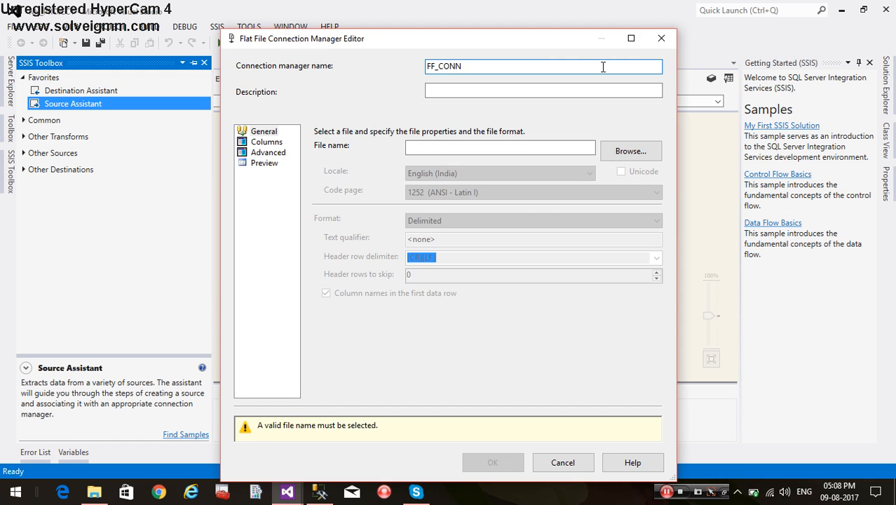
left_click(631, 151)
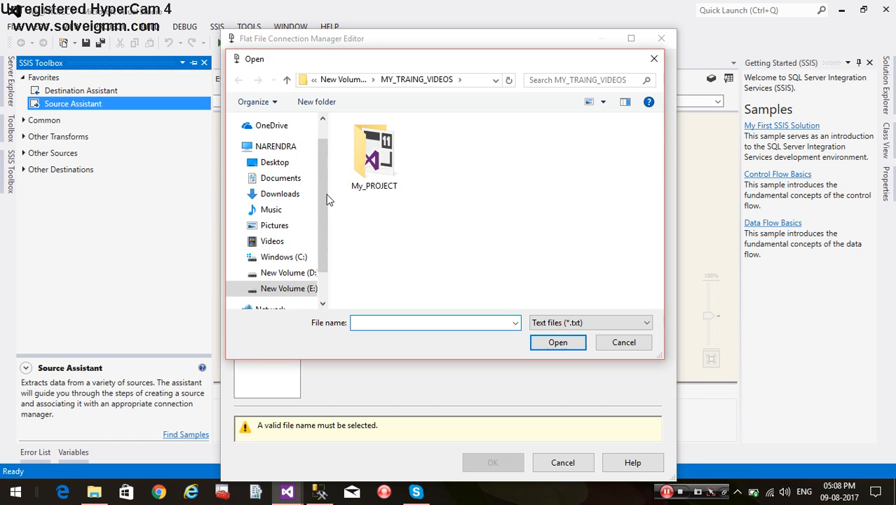
left_click(245, 289)
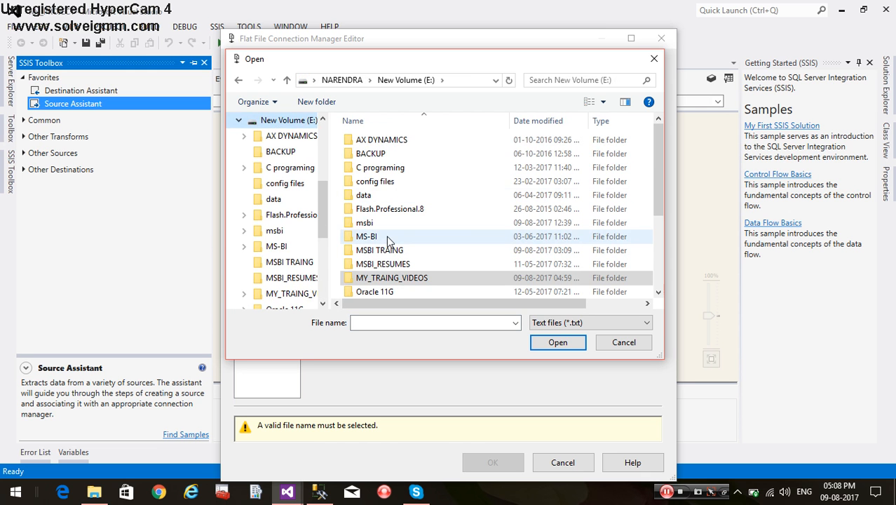
double_click(388, 239)
left_click(384, 224)
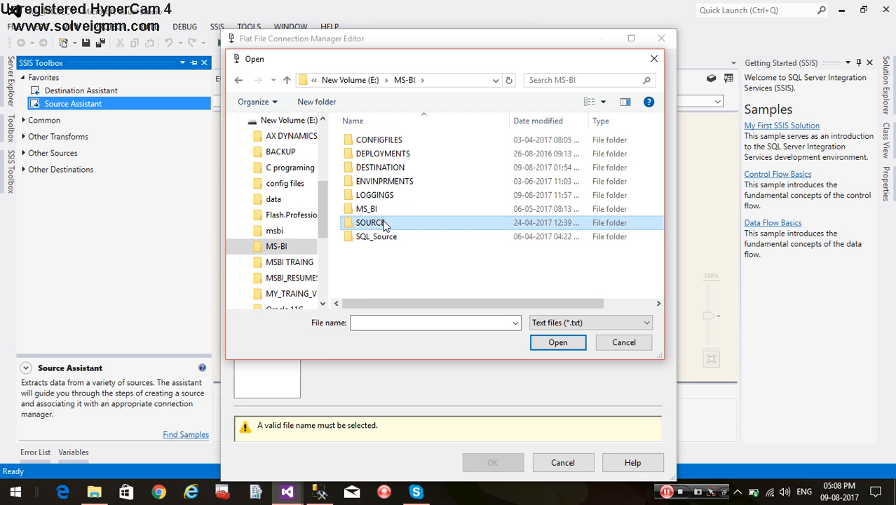
double_click(384, 223)
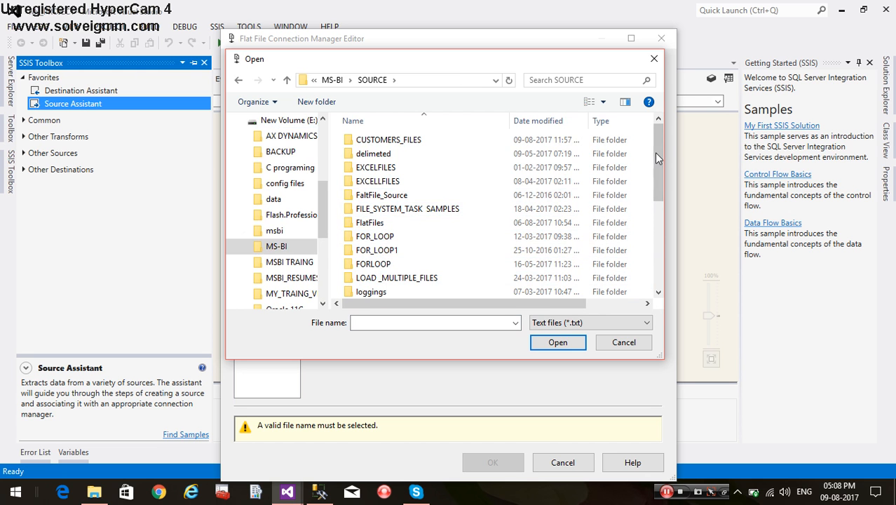
left_click_drag(656, 155, 663, 198)
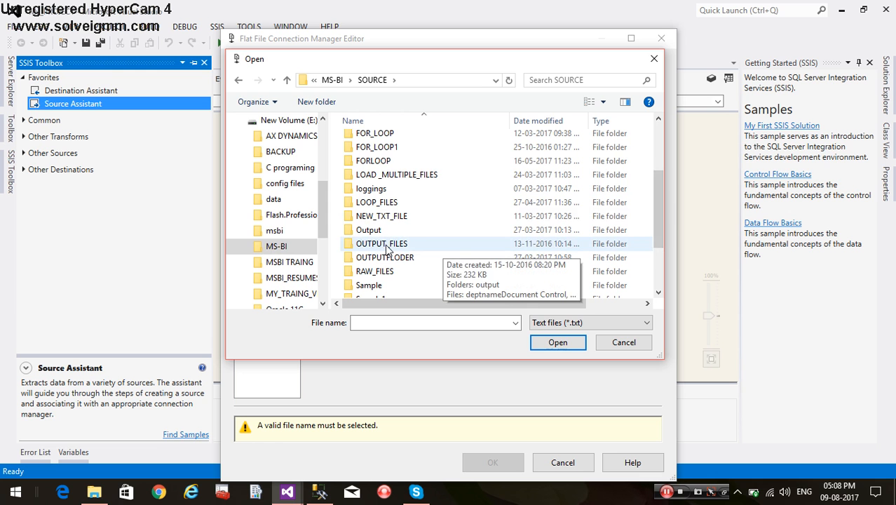
double_click(385, 246)
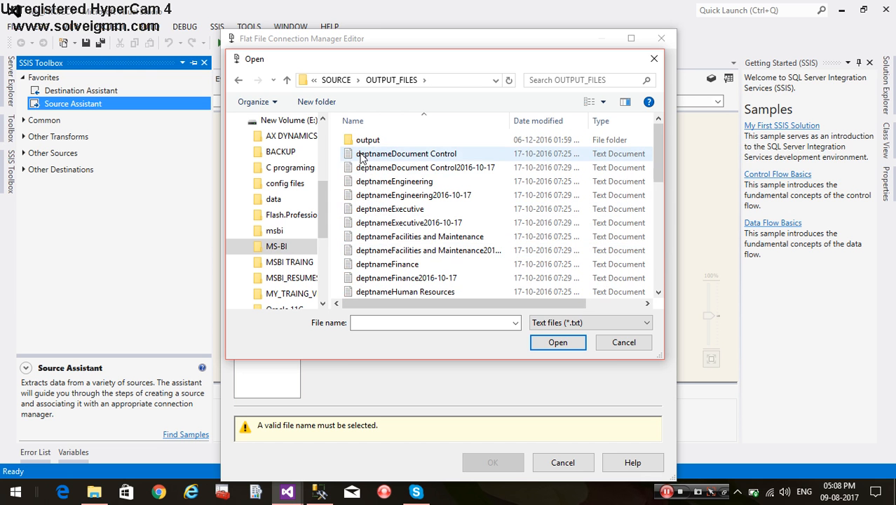
left_click(287, 80)
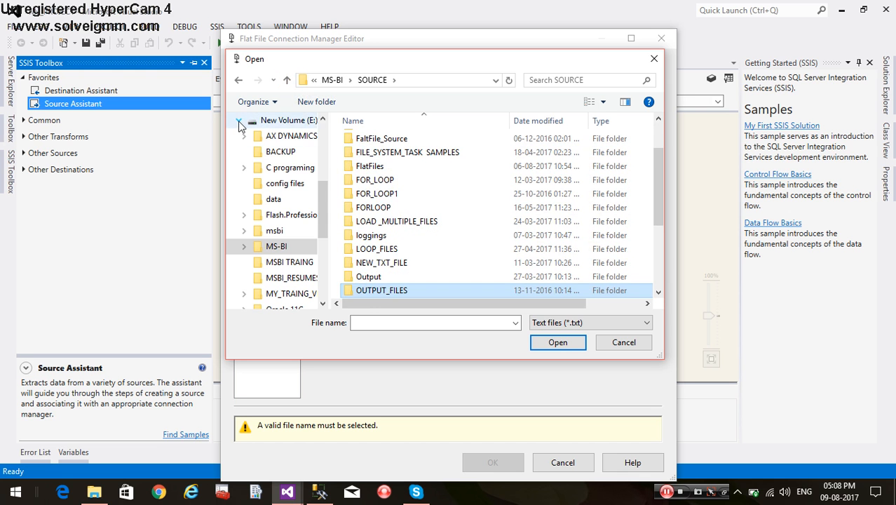
Choose the BULK text file from the Desktop folder as the connection's source file.
left_click(238, 121)
left_click(273, 120)
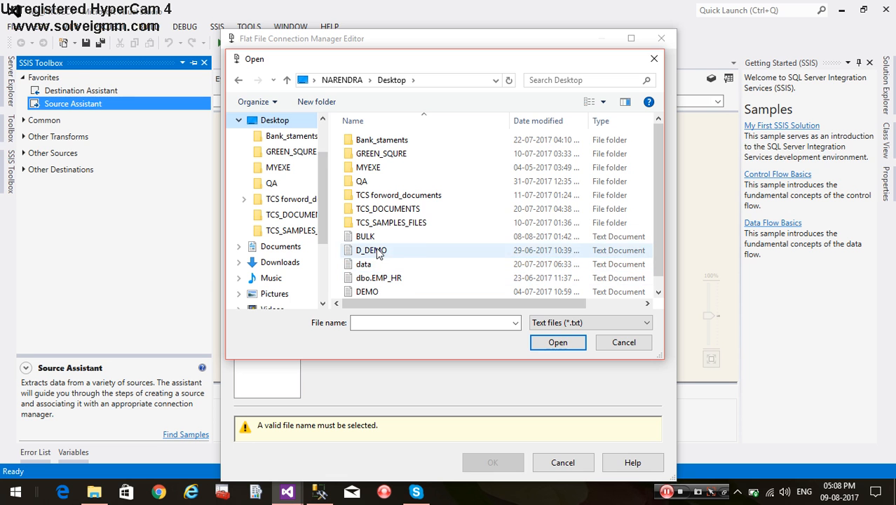
left_click(366, 236)
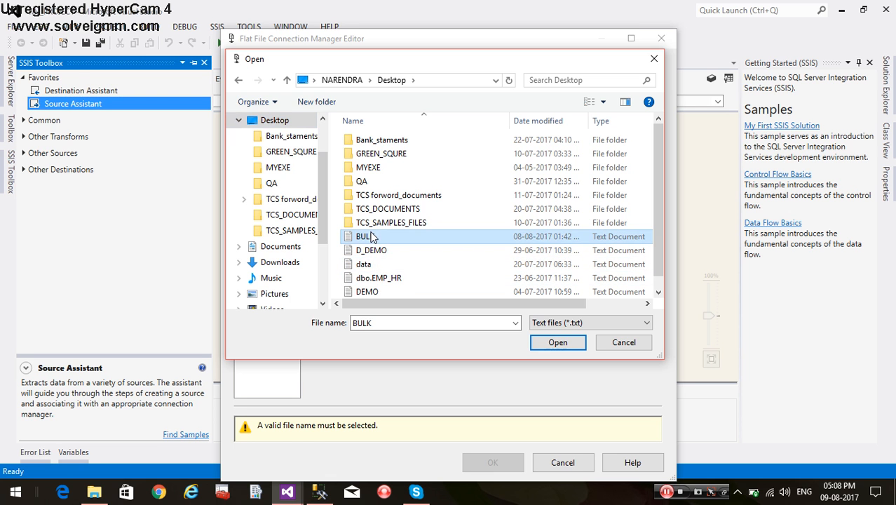
left_click(549, 343)
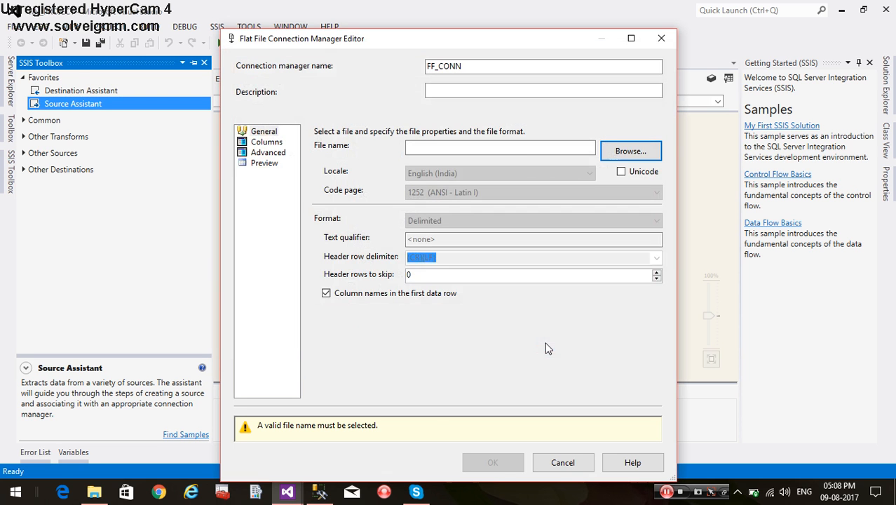
Check the file's delimiters and column preview, and set the ID column's data type to four-byte signed integer [DT_I4].
left_click(267, 142)
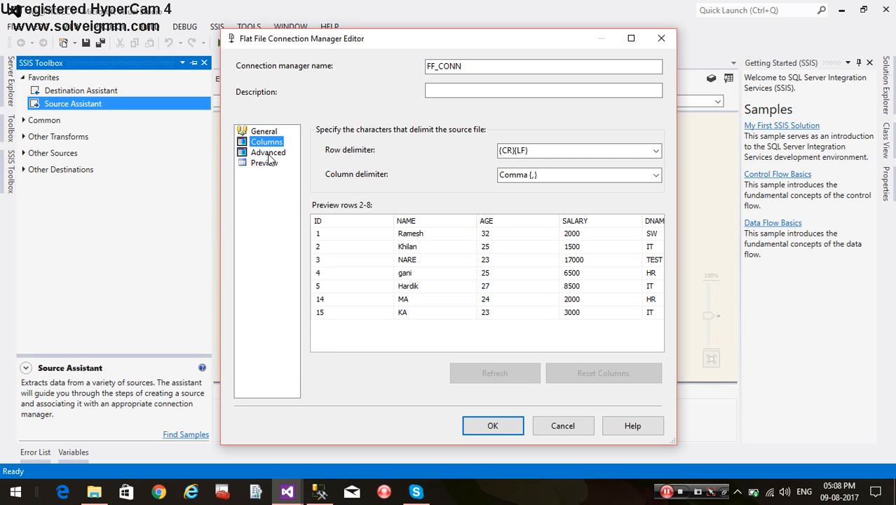
left_click(268, 154)
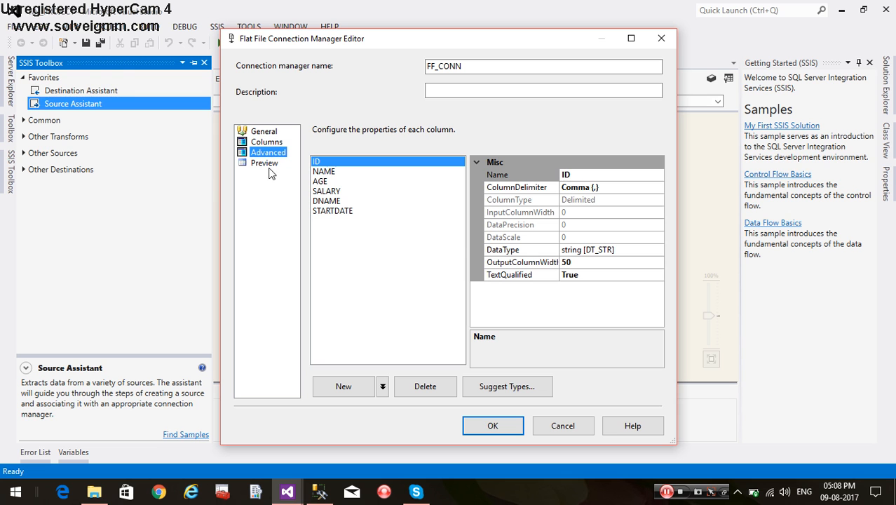
left_click(660, 251)
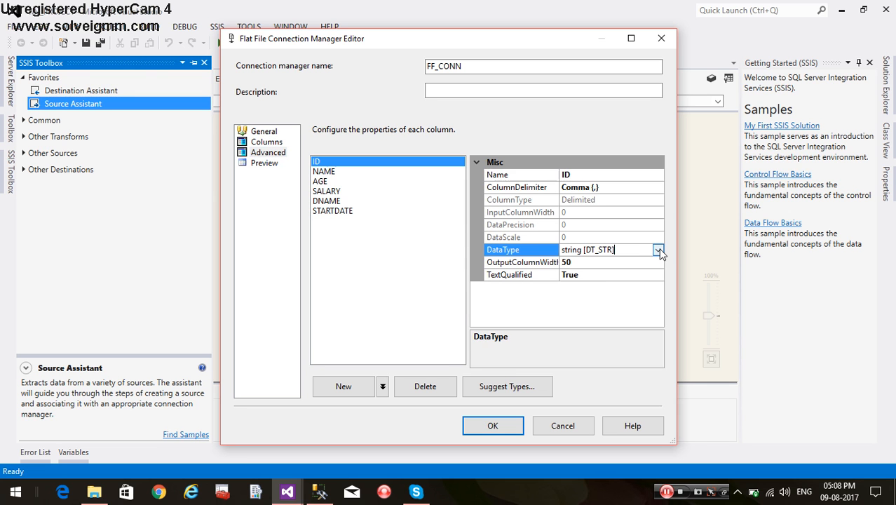
left_click(657, 249)
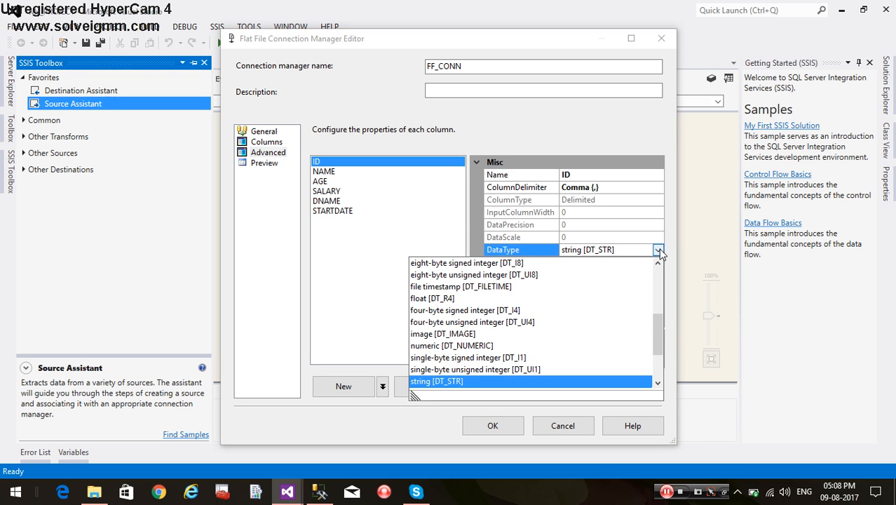
left_click(475, 311)
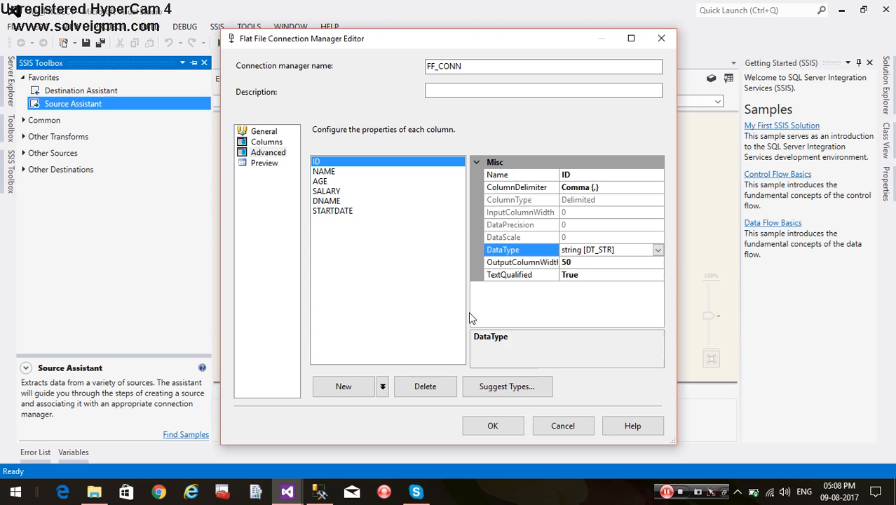
Set the AGE column's data type to four-byte signed integer [DT_I4].
left_click(320, 181)
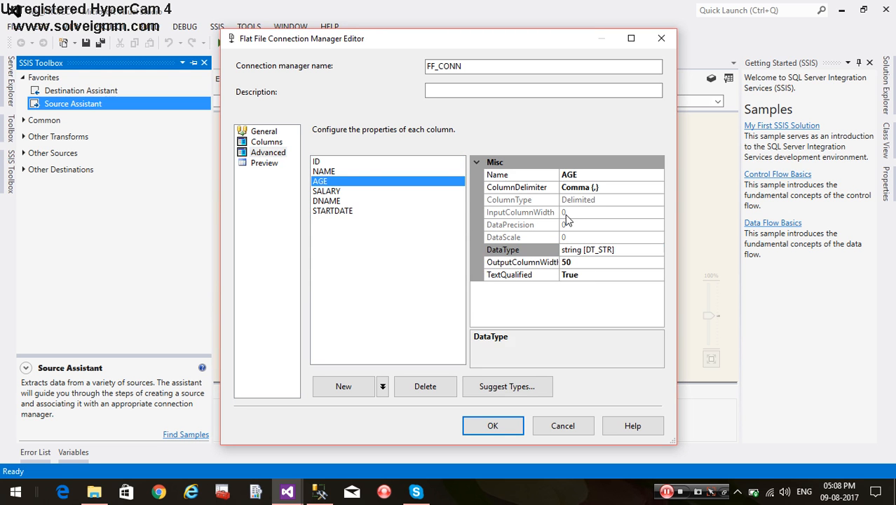
left_click(661, 254)
left_click(658, 251)
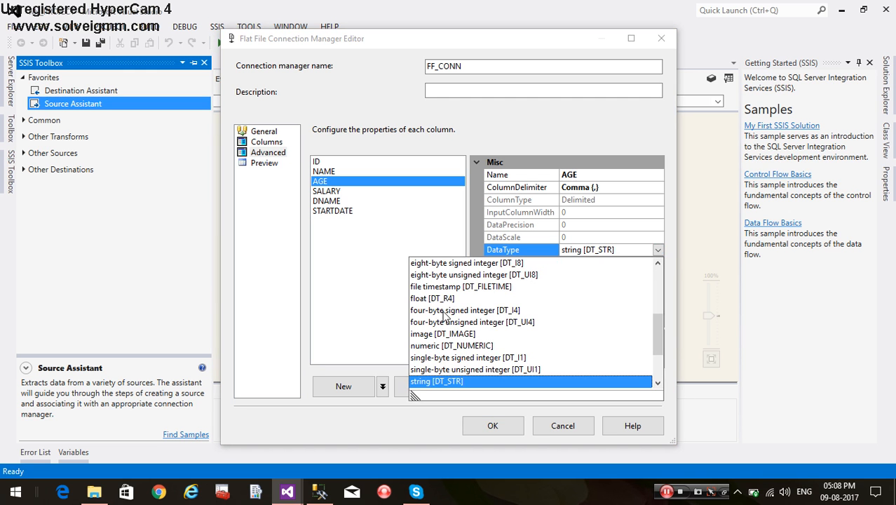
left_click(445, 311)
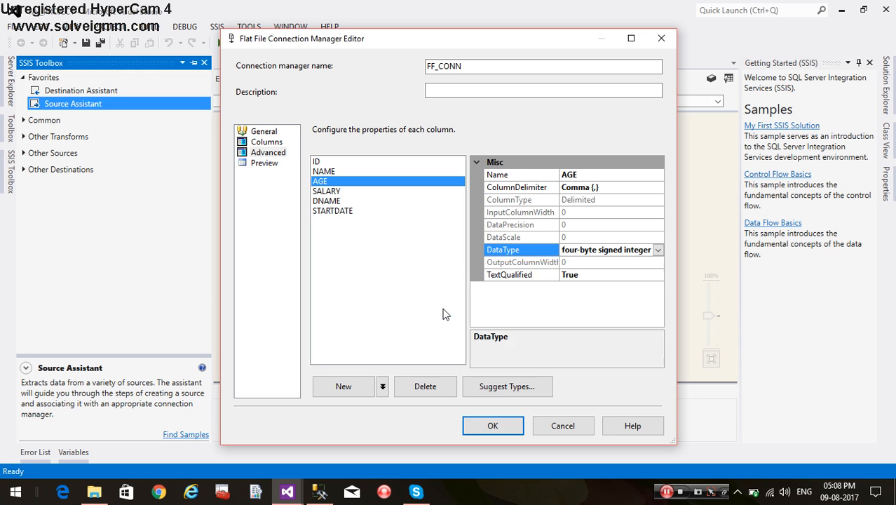
Set the SALARY column's data type to currency [DT_CY].
left_click(326, 191)
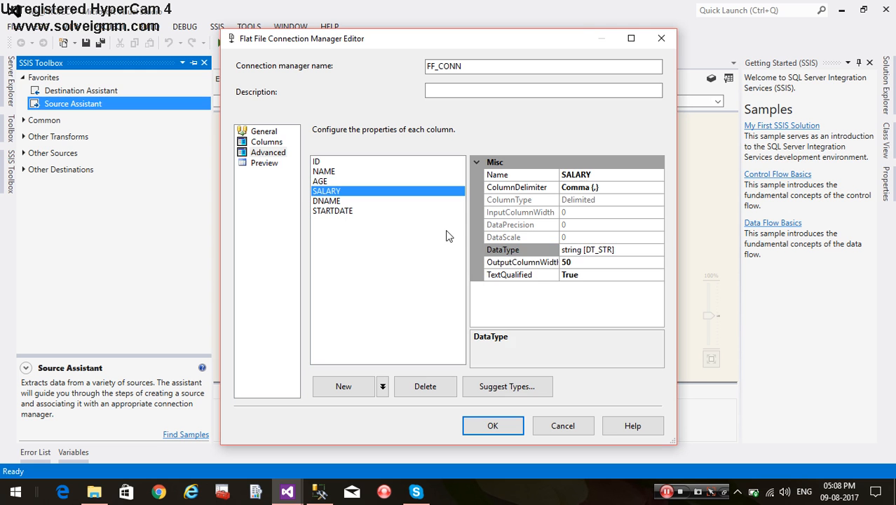
left_click(661, 252)
left_click(659, 251)
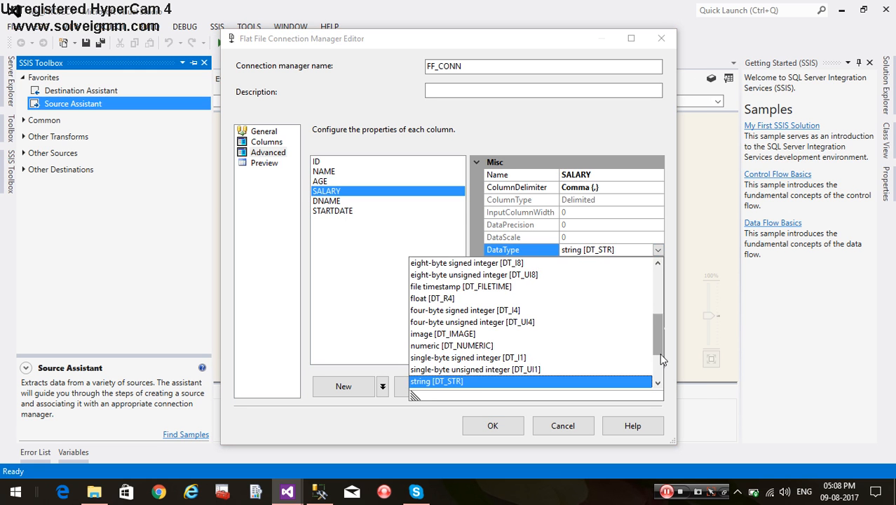
left_click_drag(659, 344, 646, 299)
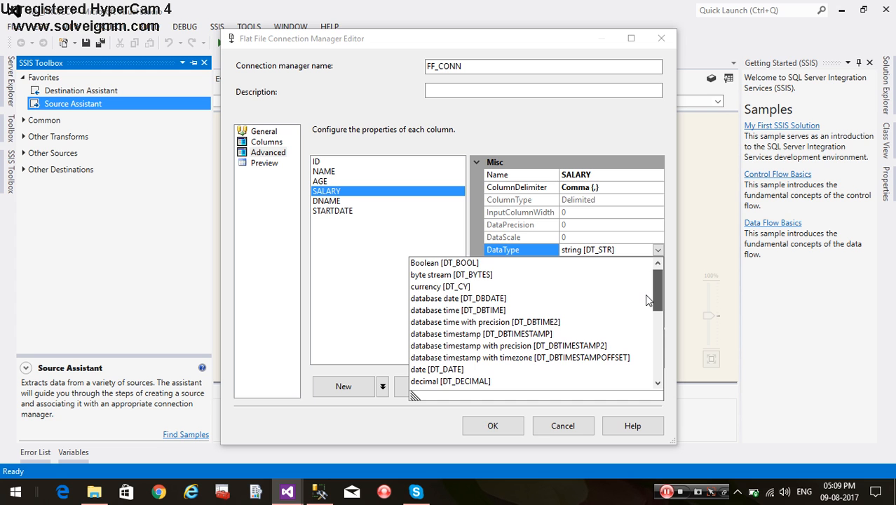
left_click(429, 287)
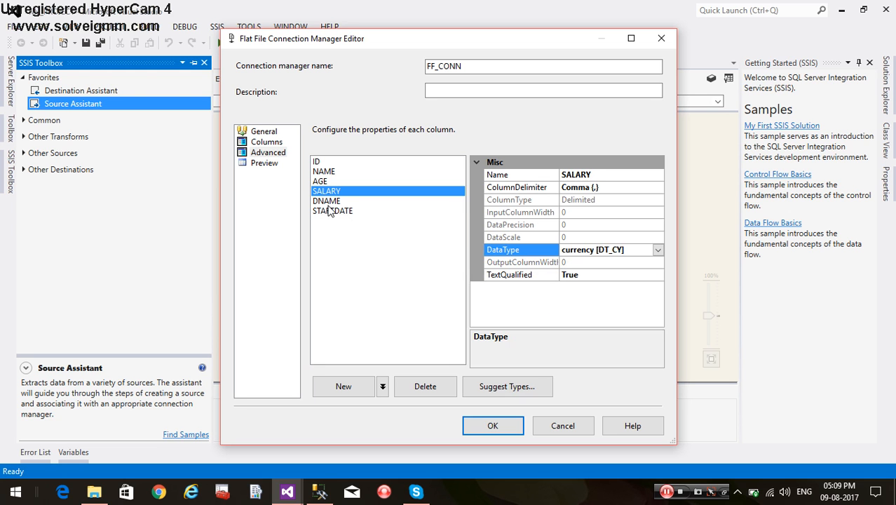
Set the STARTDATE column's data type to date [DT_DATE] and accept the FF_CONN connection settings.
left_click(331, 211)
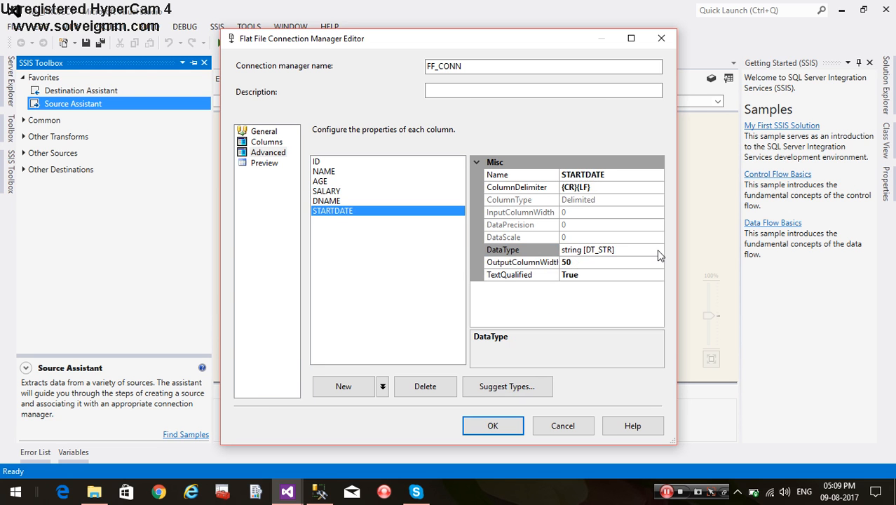
left_click(657, 250)
left_click(656, 249)
left_click_drag(657, 340, 653, 295)
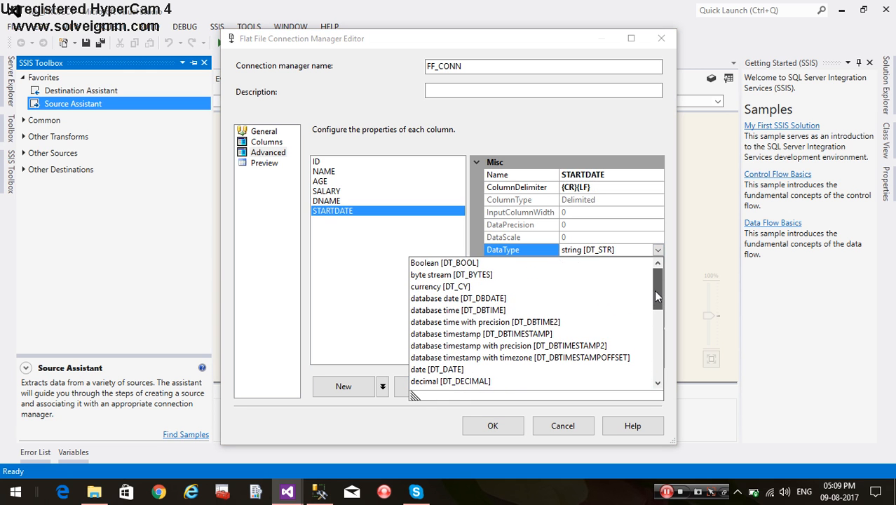
left_click(421, 370)
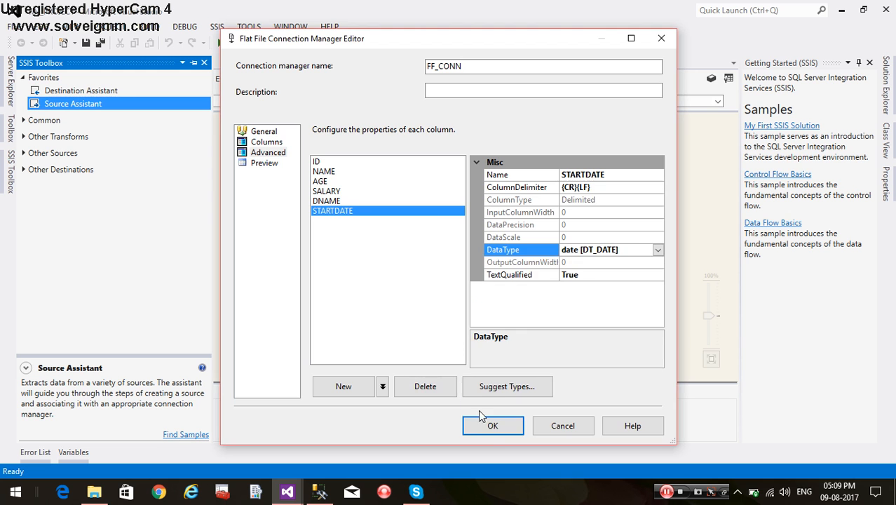
left_click(488, 424)
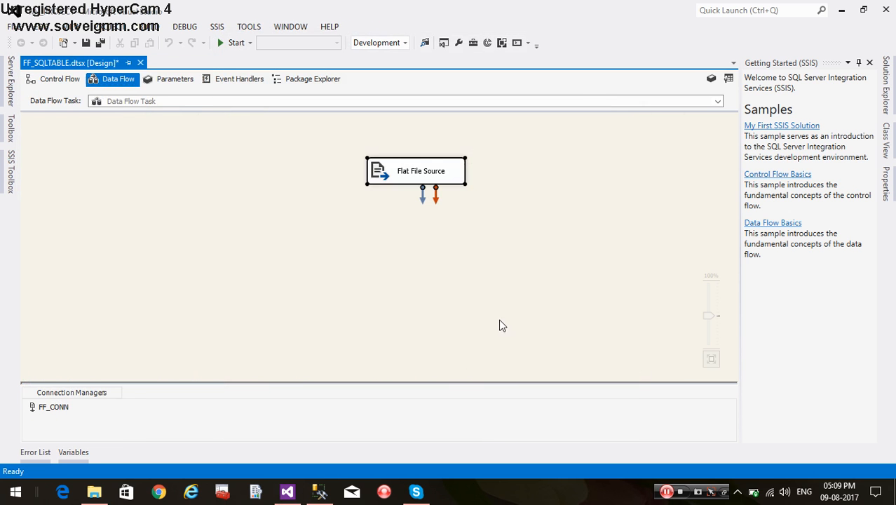
Rename the Flat File Source as BULK_FF and move it to the upper-left area of the data flow canvas.
left_click_drag(385, 171, 209, 159)
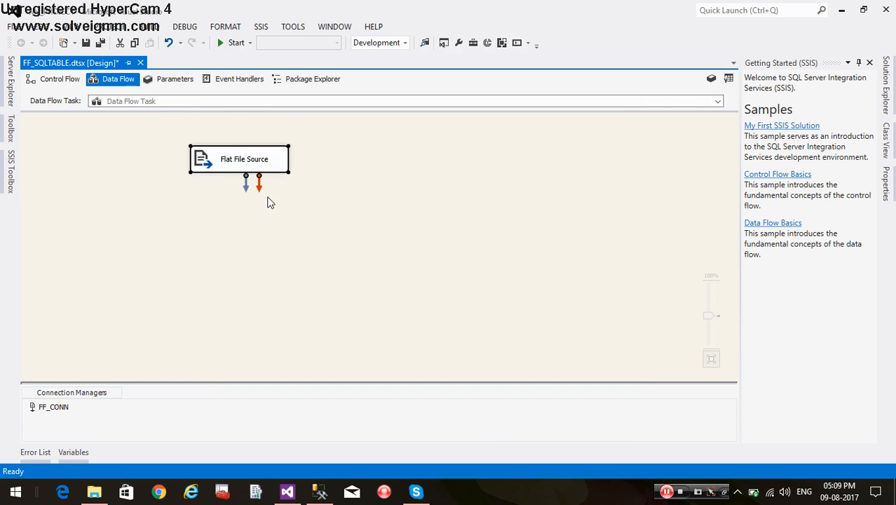
right_click(247, 164)
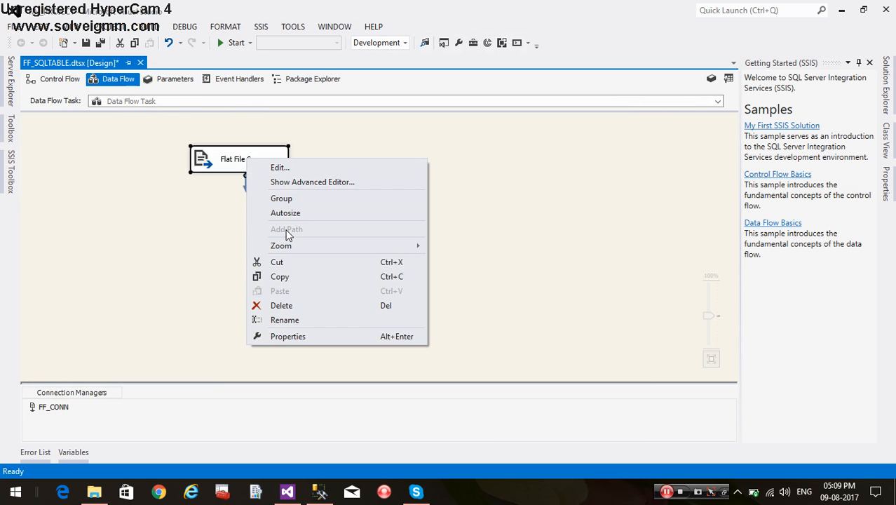
left_click(302, 321)
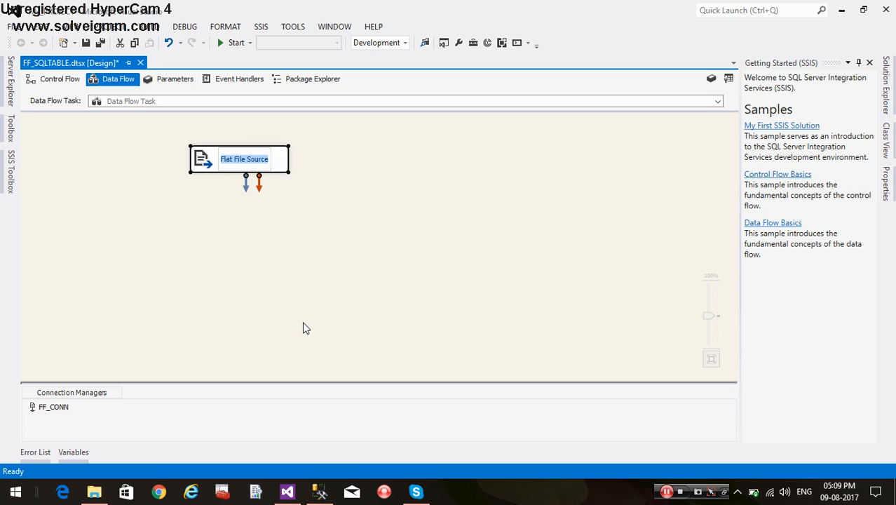
type("BUL")
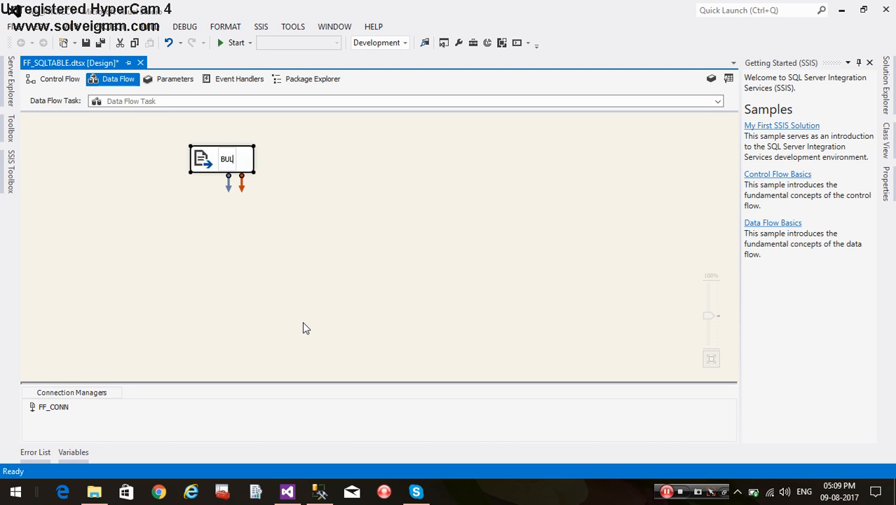
type("K_FF")
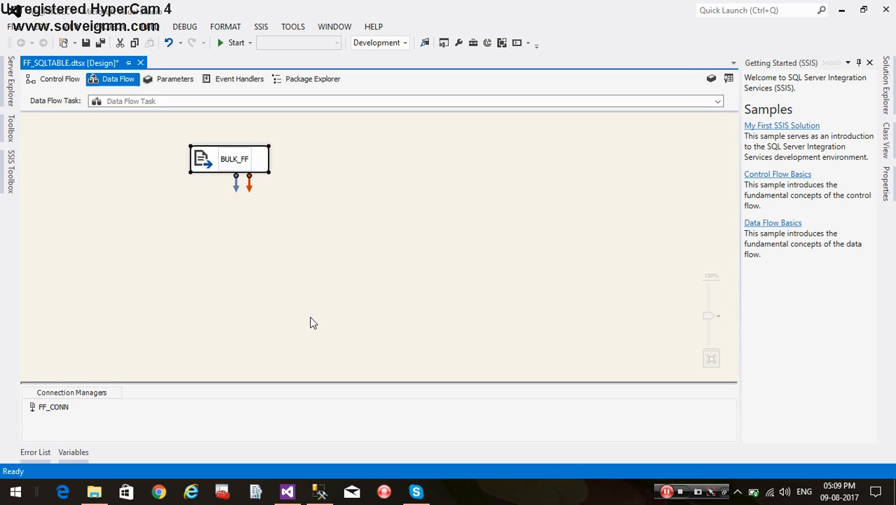
key("Return")
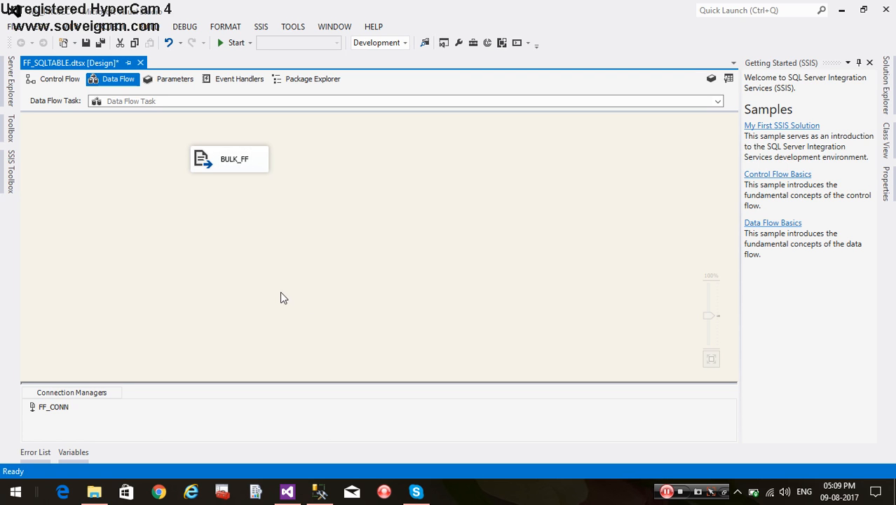
left_click_drag(206, 159, 143, 147)
Open the FF_CONN connection manager to review its general file settings, and close it without changes.
left_click(59, 412)
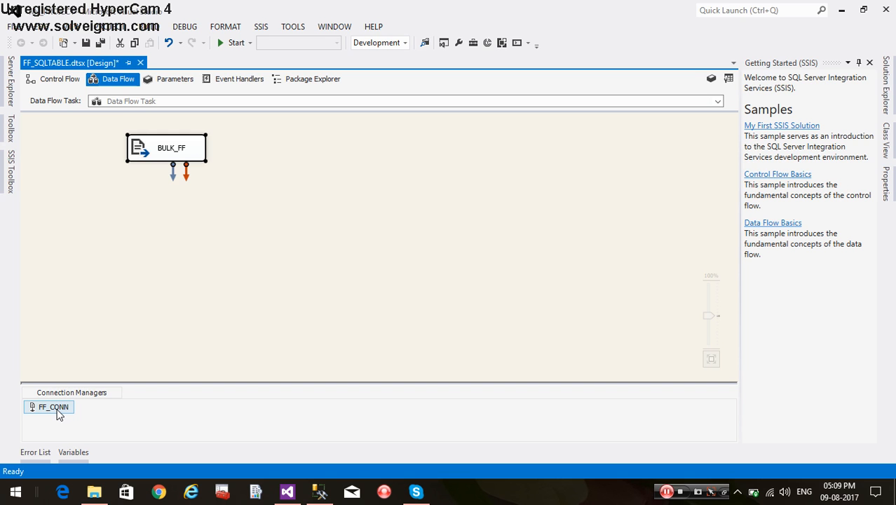
left_click(58, 413)
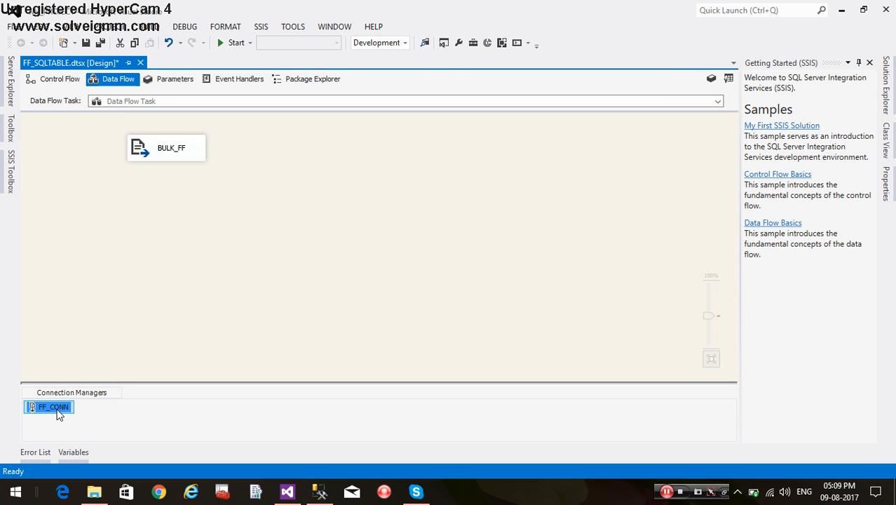
double_click(59, 413)
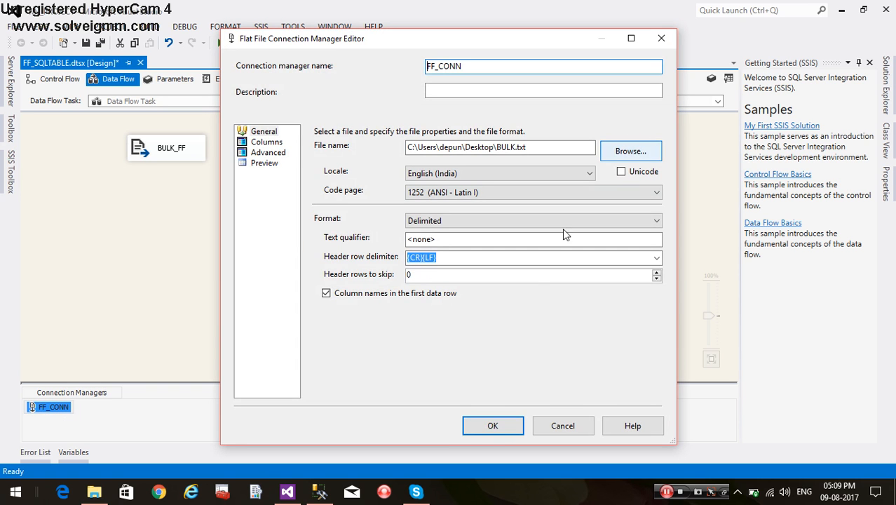
left_click(493, 426)
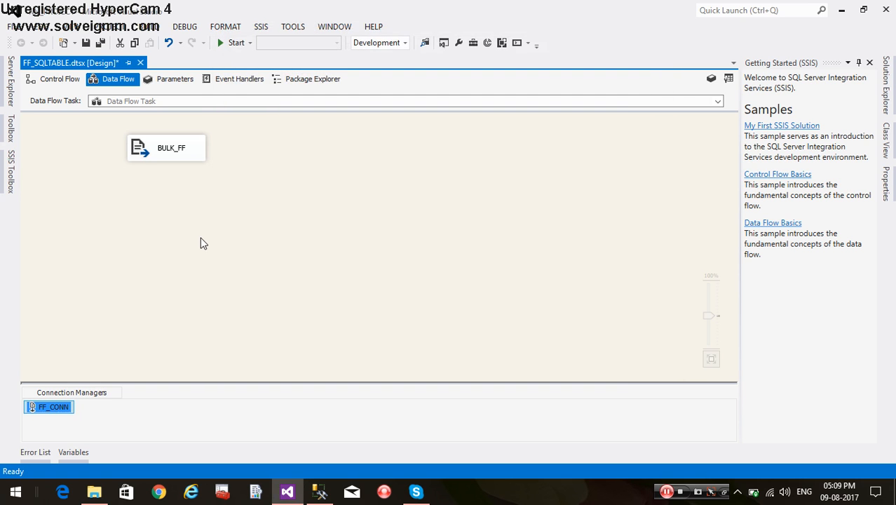
Delete the BULK_FF source from the data flow and the FF_CONN connection manager from the package.
left_click(199, 157)
key("Delete")
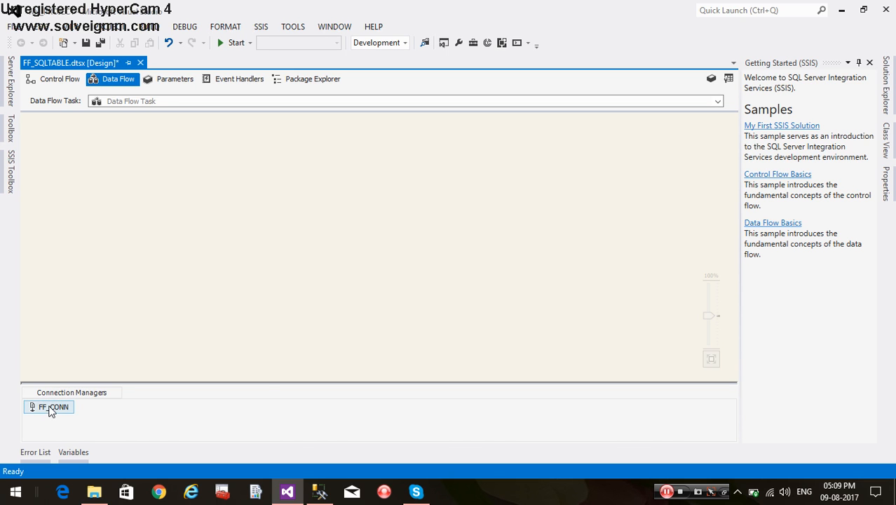
right_click(50, 410)
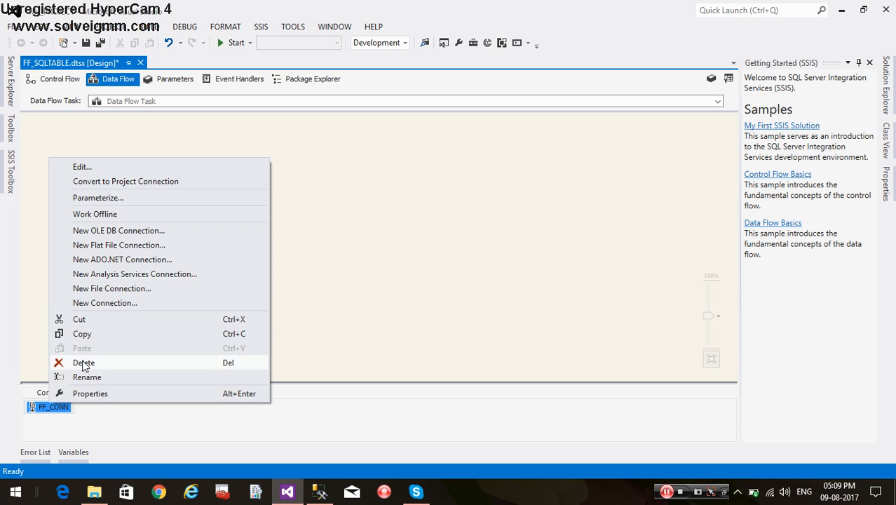
left_click(83, 363)
Add a Flat File Source from the Other Sources group to the upper part of the data flow canvas.
left_click(10, 170)
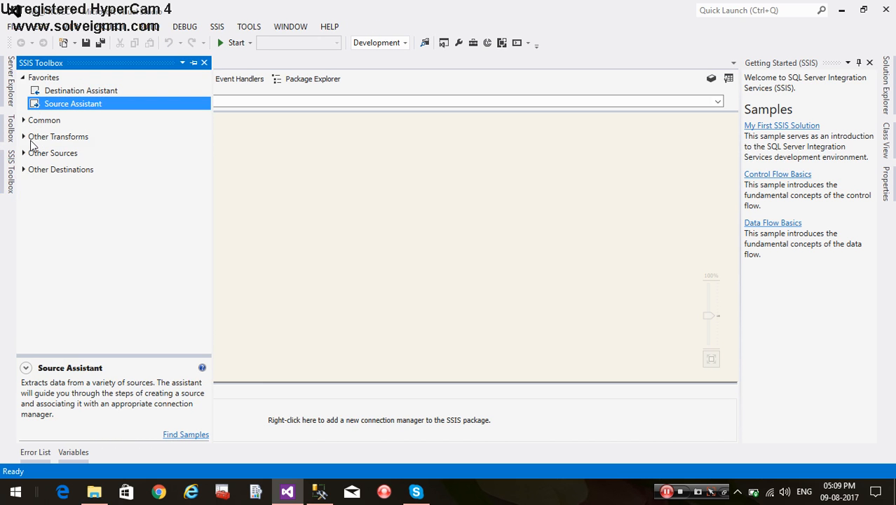
left_click(22, 154)
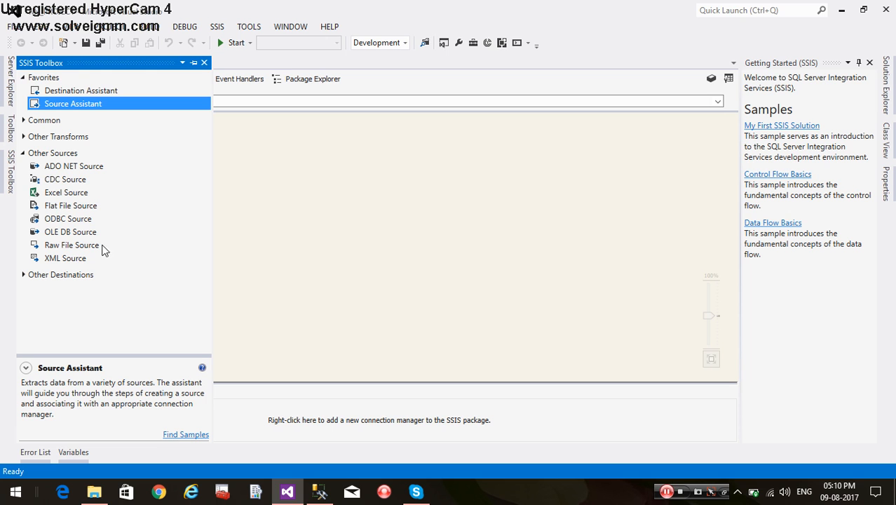
left_click_drag(73, 205, 241, 145)
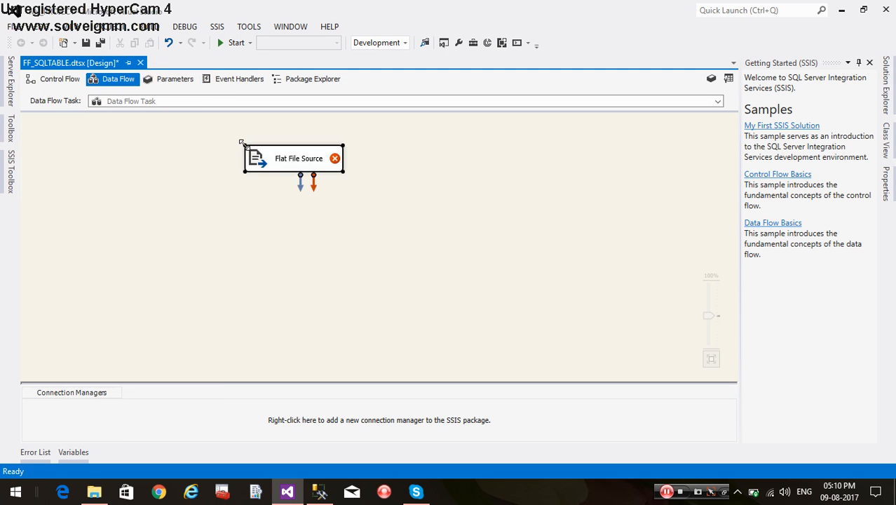
left_click(268, 210)
Edit the Flat File Source and create a new flat file connection manager named FF_CONN.
left_click(263, 168)
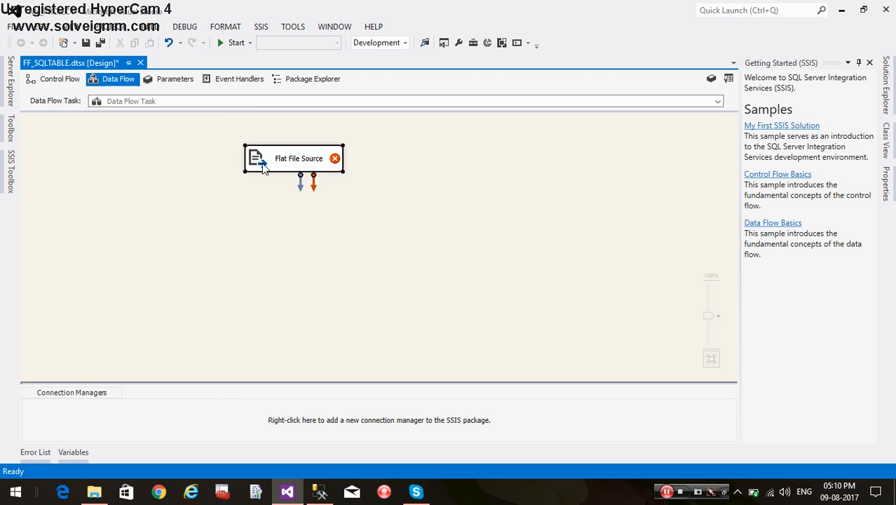
double_click(263, 168)
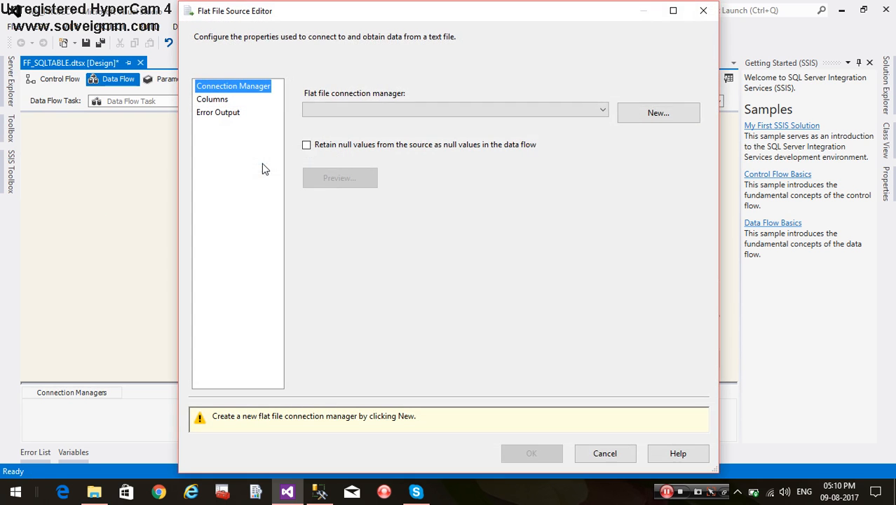
left_click(639, 114)
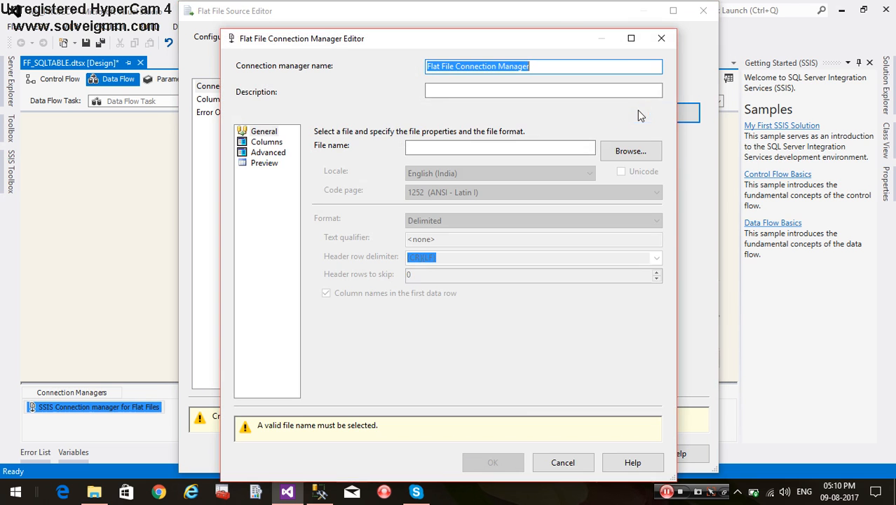
key("BackSpace")
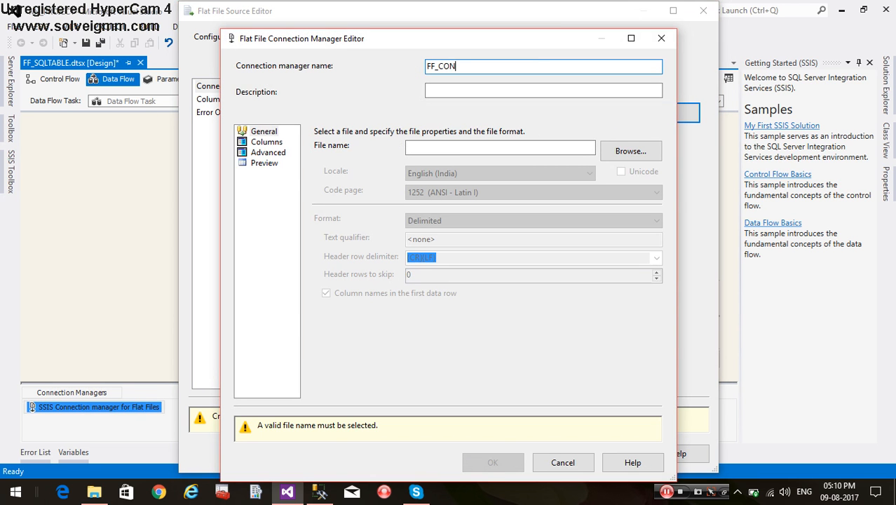
Choose the BULK text file on the Desktop as the source file of the new FF_CONN connection.
left_click(630, 151)
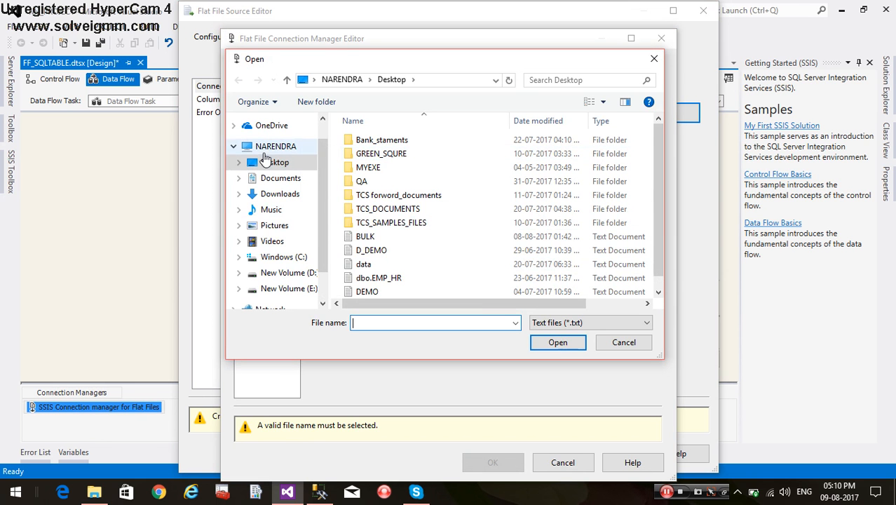
left_click(365, 239)
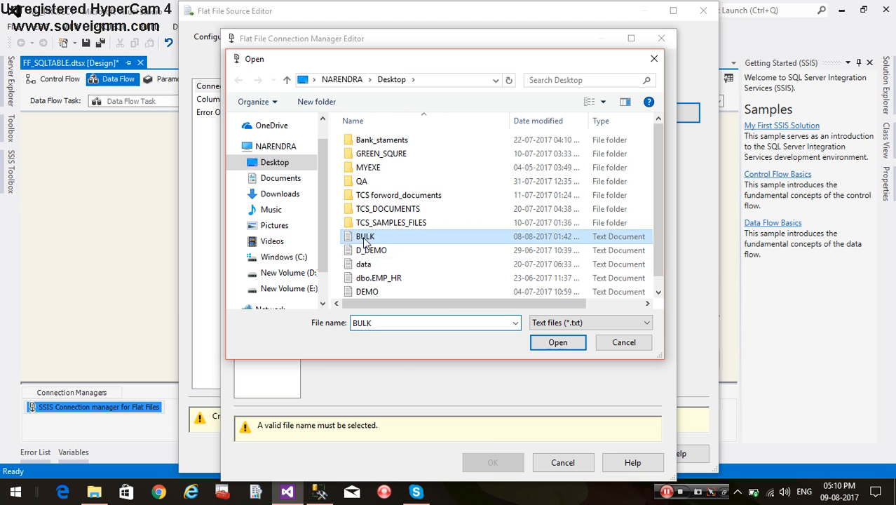
left_click(557, 342)
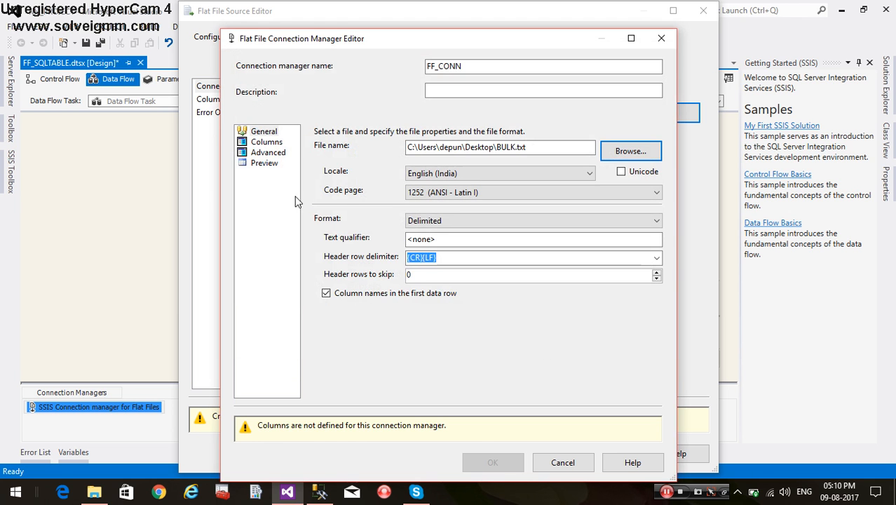
Check the delimiters and column preview, and set the ID column's data type to four-byte signed integer [DT_I4].
left_click(269, 142)
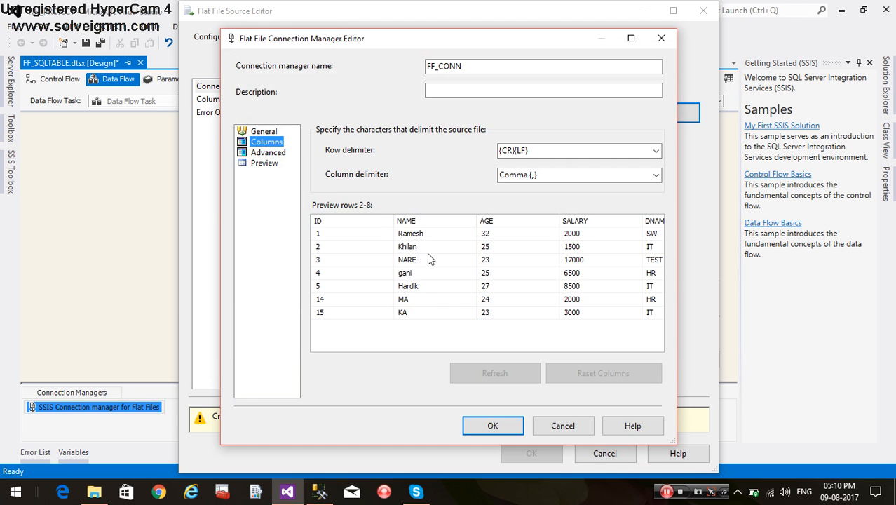
left_click(277, 153)
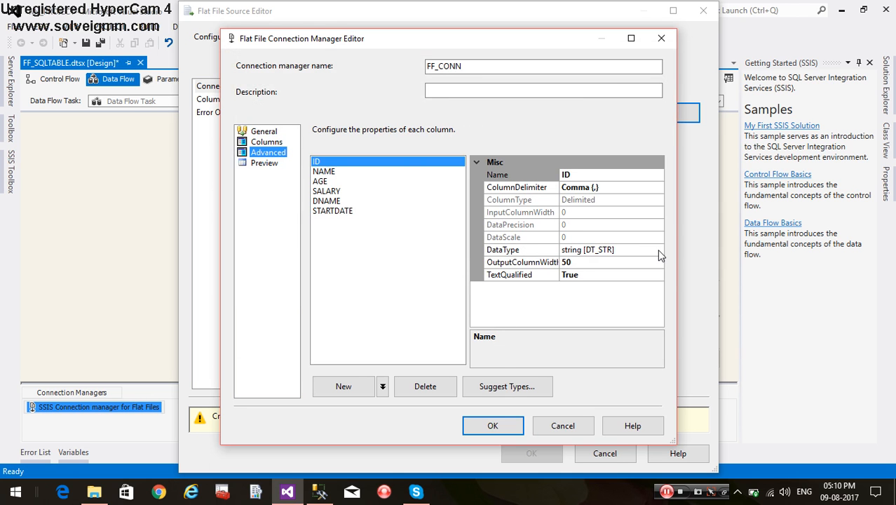
left_click(658, 249)
left_click(657, 249)
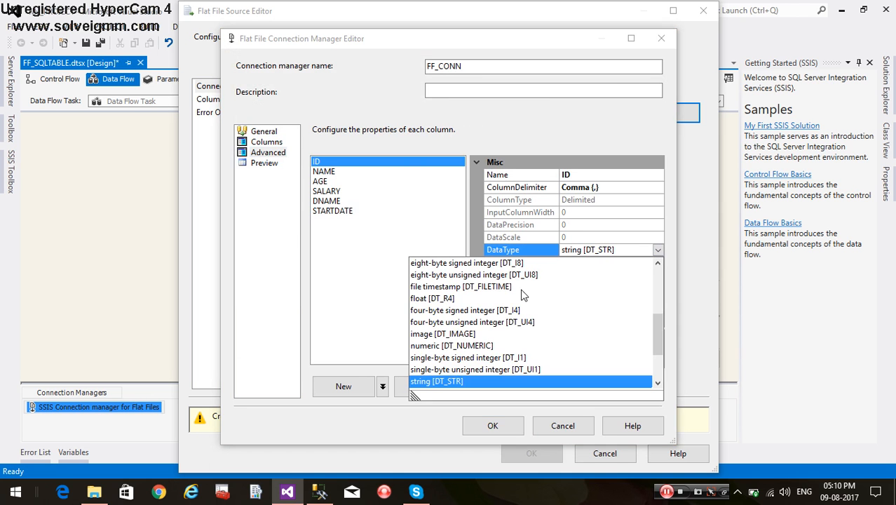
left_click(440, 311)
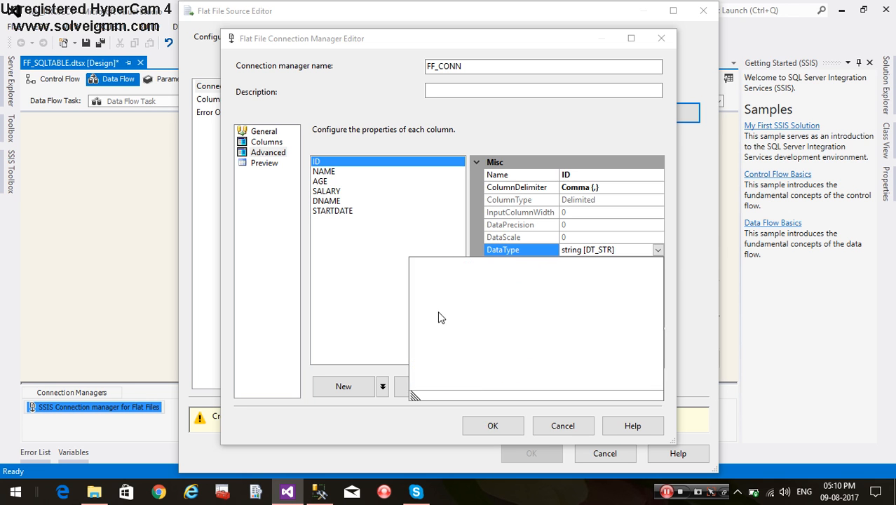
Set the AGE column's data type to four-byte signed integer [DT_I4].
left_click(319, 181)
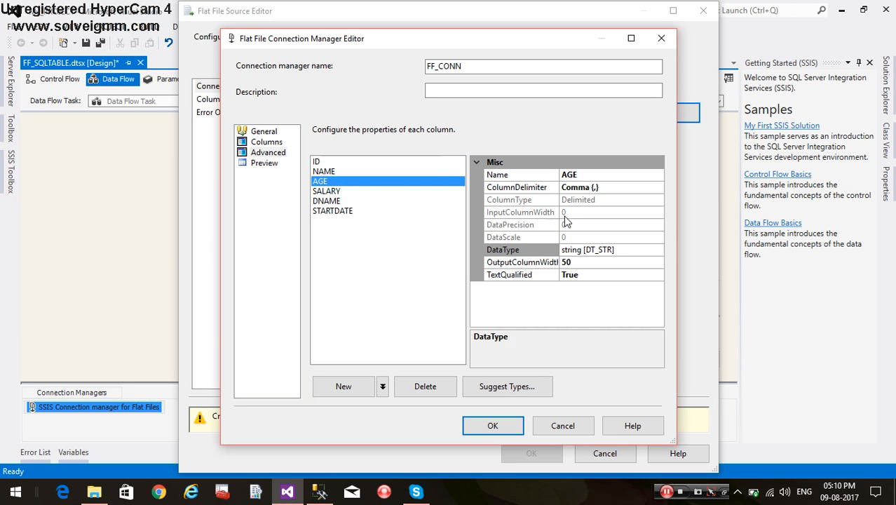
left_click(657, 248)
left_click(657, 251)
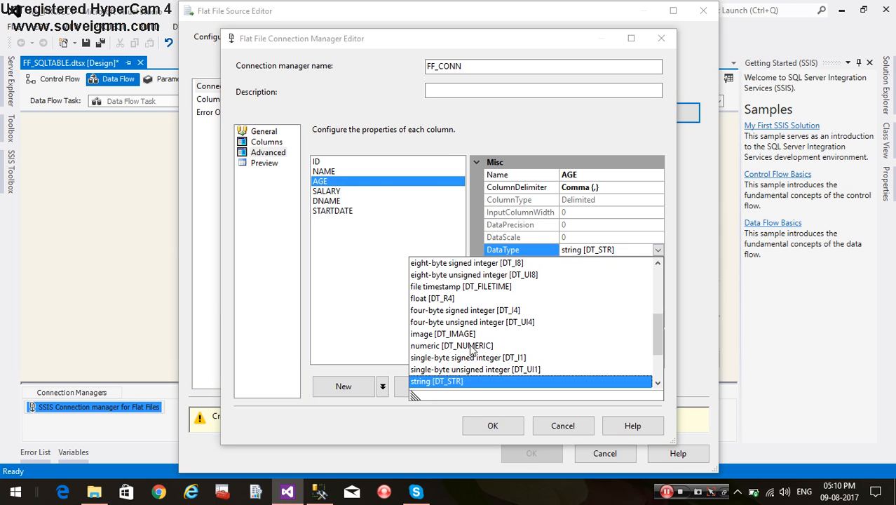
left_click(464, 310)
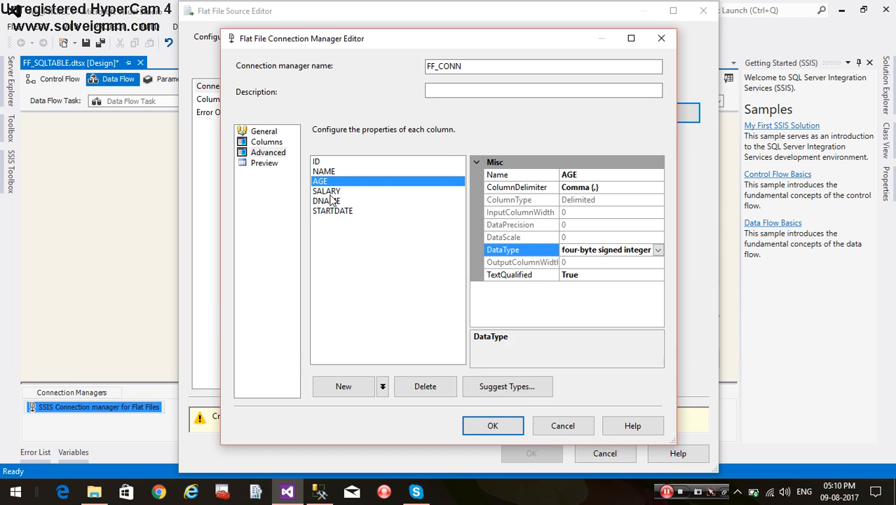
Set the SALARY column's data type to currency [DT_CY].
left_click(325, 190)
left_click(658, 250)
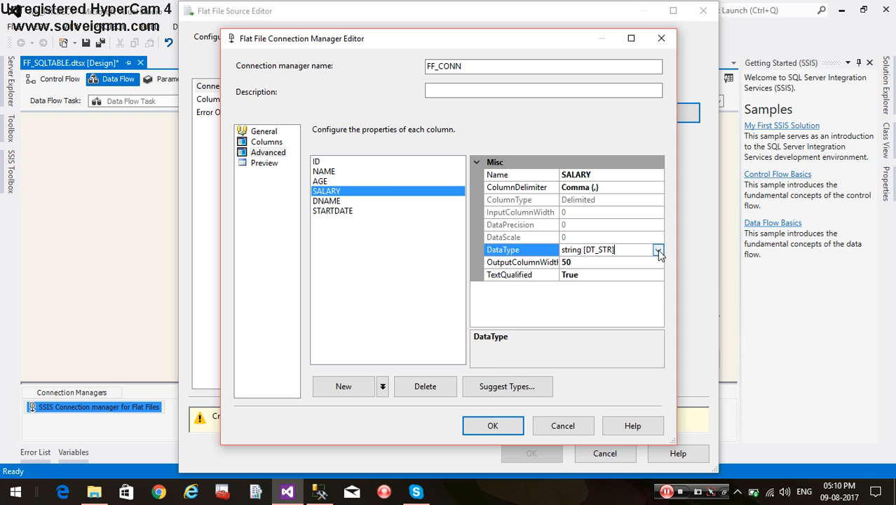
left_click(657, 249)
left_click_drag(657, 333, 654, 323)
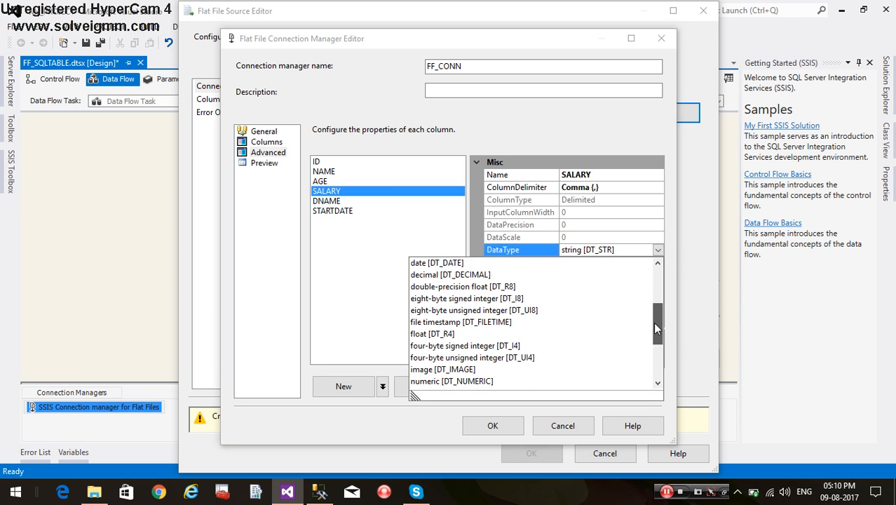
left_click(449, 264)
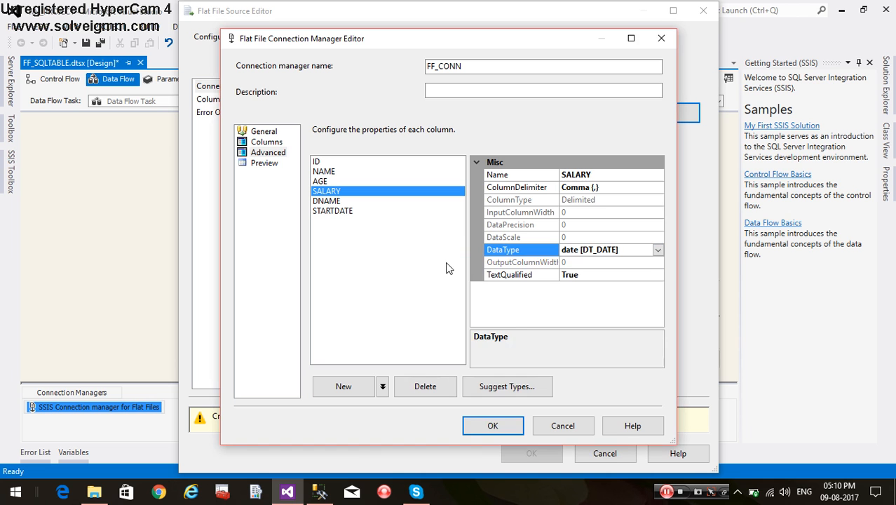
left_click(657, 251)
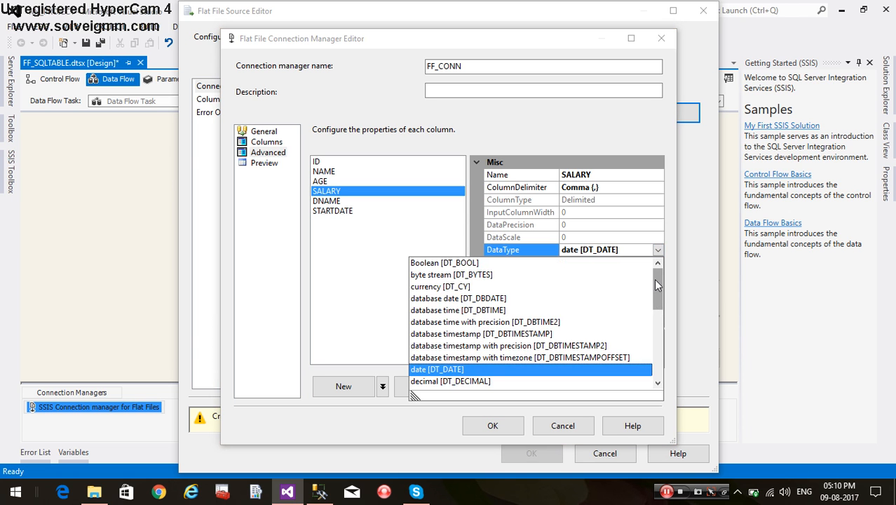
left_click(426, 286)
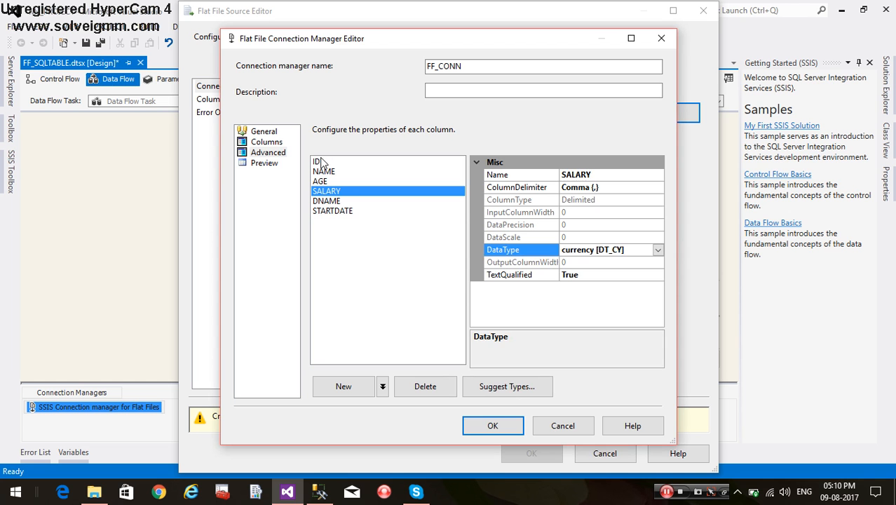
Set the STARTDATE column's data type to date [DT_DATE] and accept the FF_CONN connection settings.
left_click(335, 211)
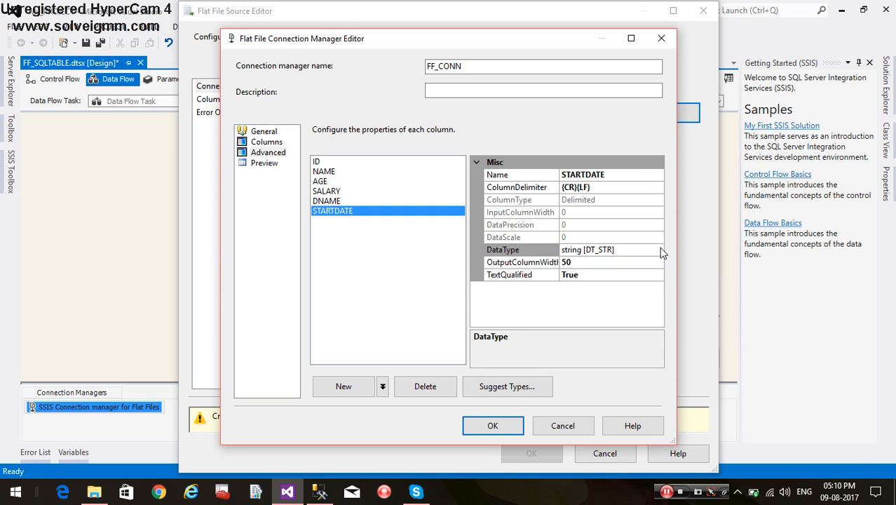
left_click(658, 251)
left_click(657, 250)
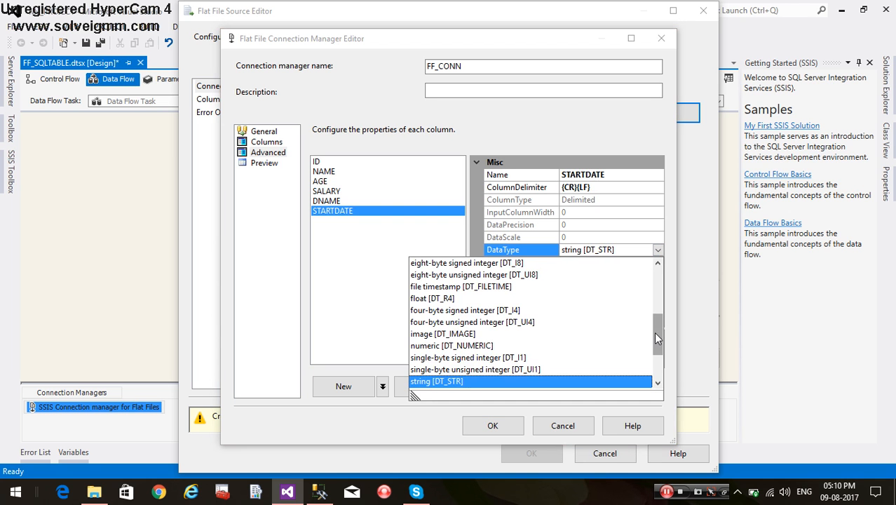
left_click_drag(654, 331, 641, 274)
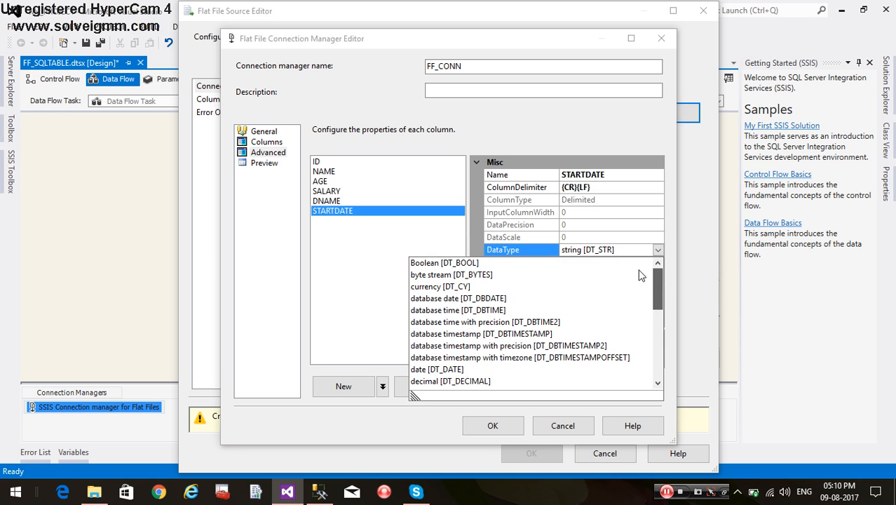
left_click(424, 369)
left_click(493, 425)
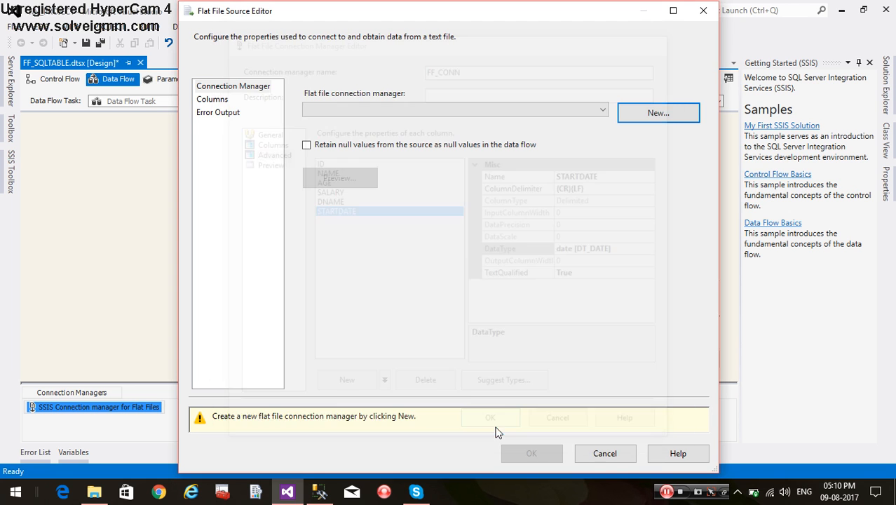
Enable retaining null values from the source as null values in the data flow.
left_click(307, 146)
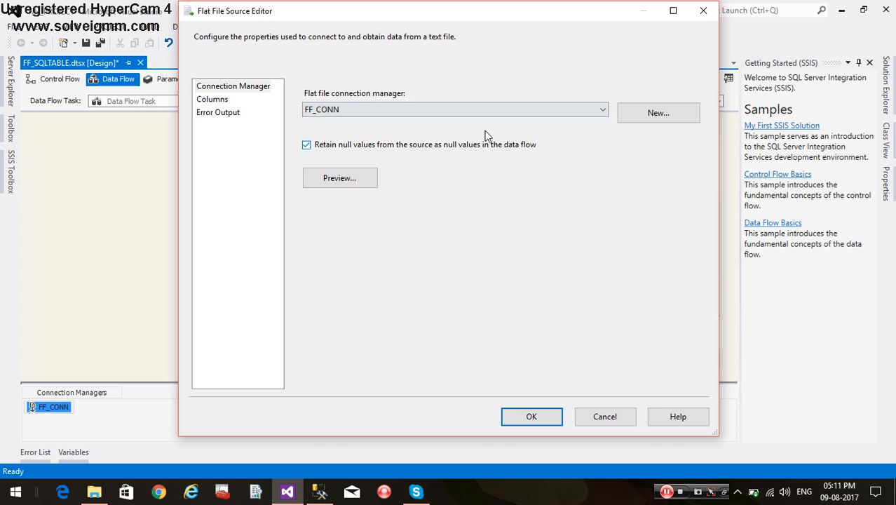
left_click(306, 145)
left_click(307, 145)
Clear all of the Flat File Source's external columns, reselect ID, NAME, AGE, SALARY and DNAME, and accept the source settings.
left_click(225, 100)
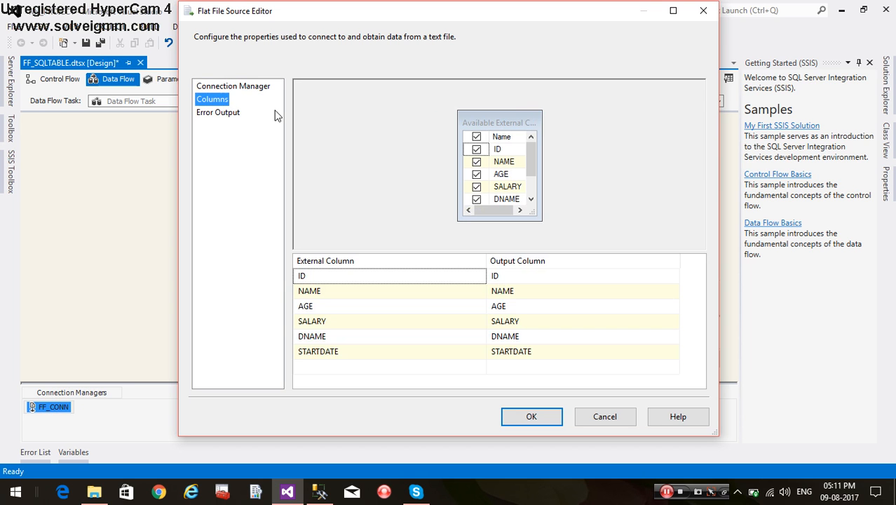
left_click(476, 137)
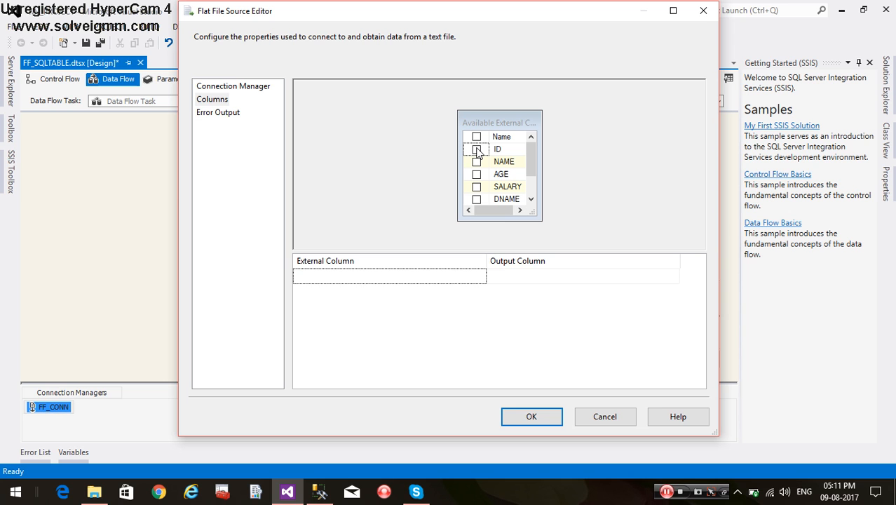
left_click(477, 150)
left_click(476, 161)
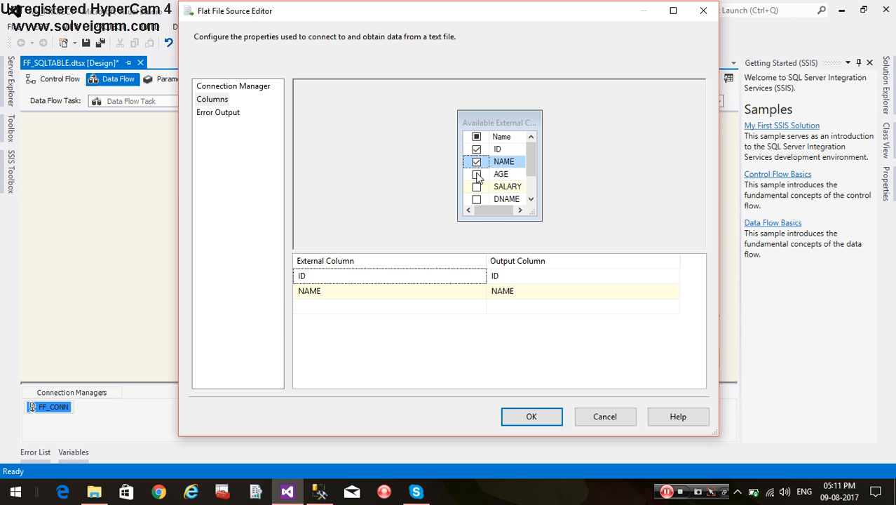
left_click(476, 174)
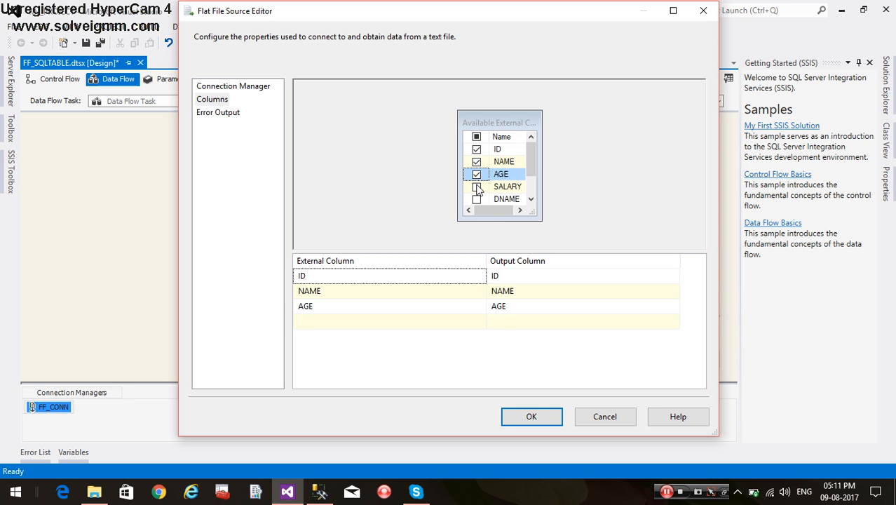
left_click(477, 187)
left_click(477, 199)
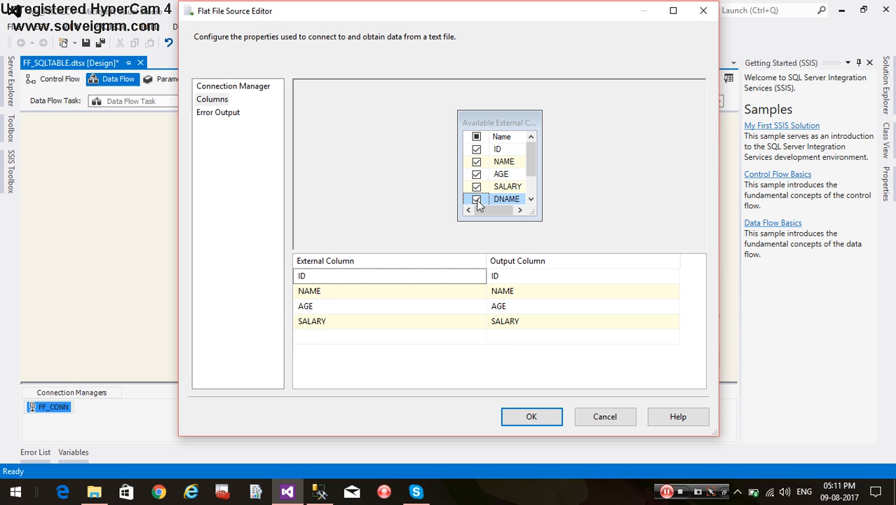
left_click(530, 199)
left_click(530, 200)
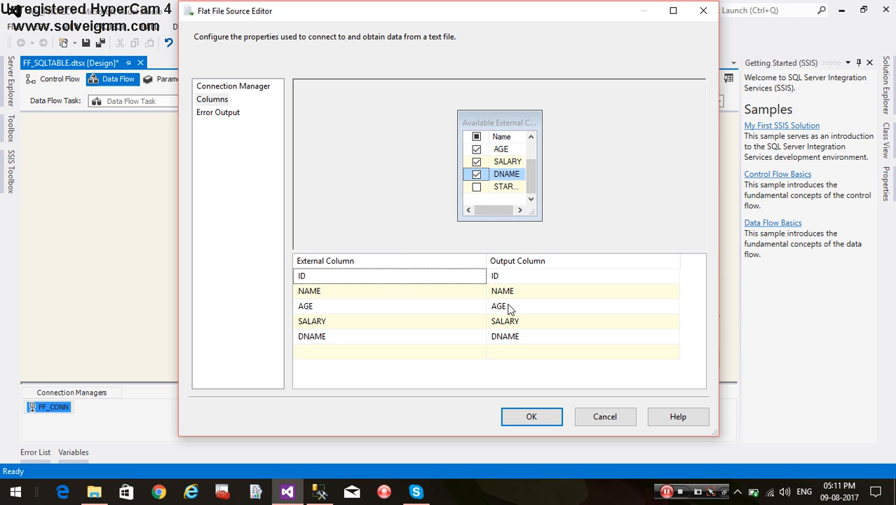
left_click(523, 416)
Add an OLE DB Destination below the Flat File Source and connect the source's data output to it.
left_click_drag(271, 168, 230, 157)
left_click(8, 176)
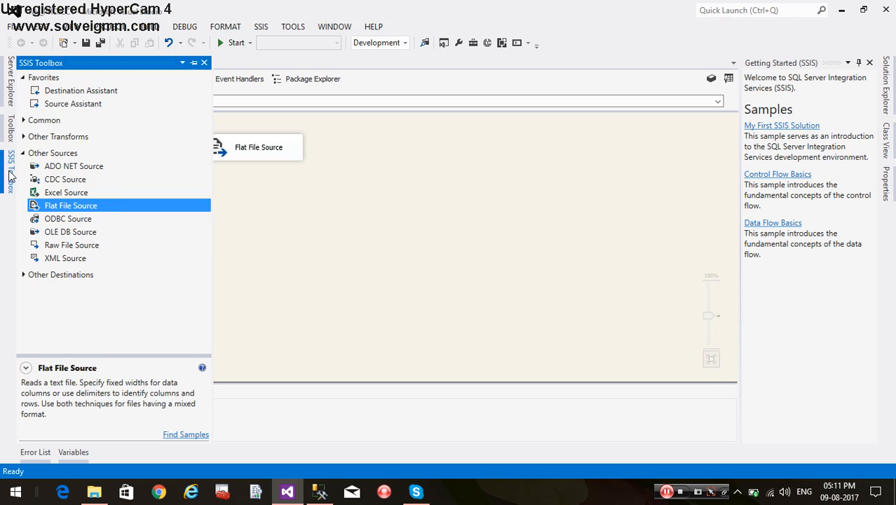
left_click(23, 154)
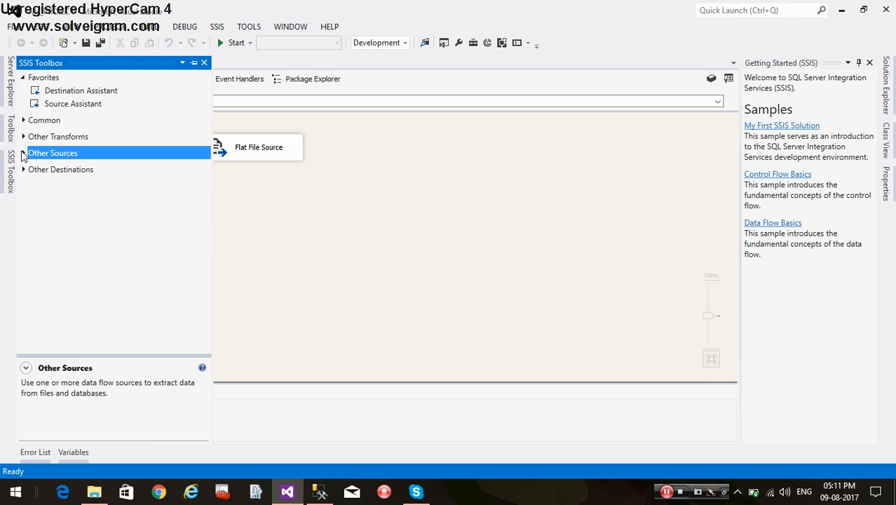
left_click(23, 169)
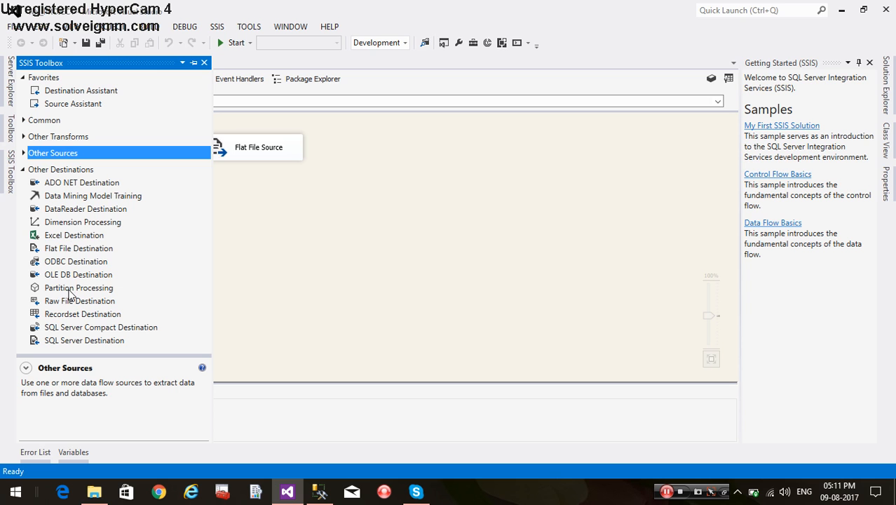
left_click_drag(71, 275, 249, 218)
left_click(285, 159)
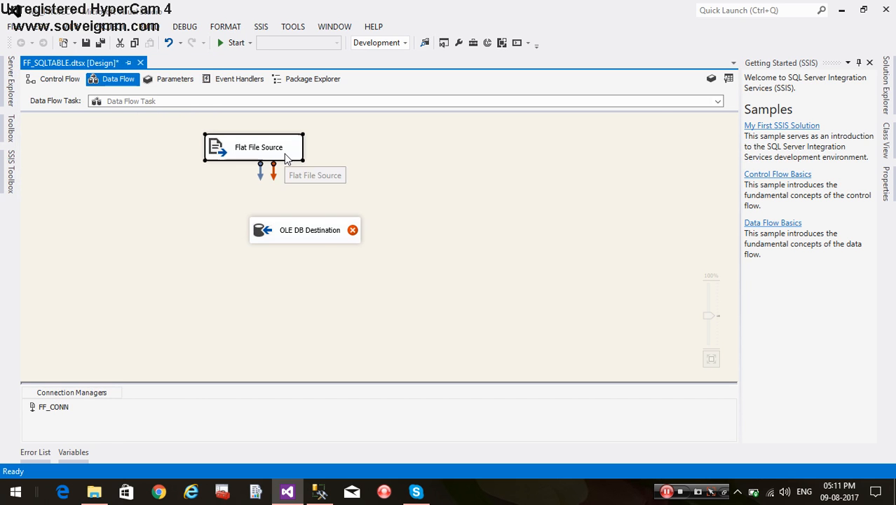
left_click_drag(260, 171, 286, 229)
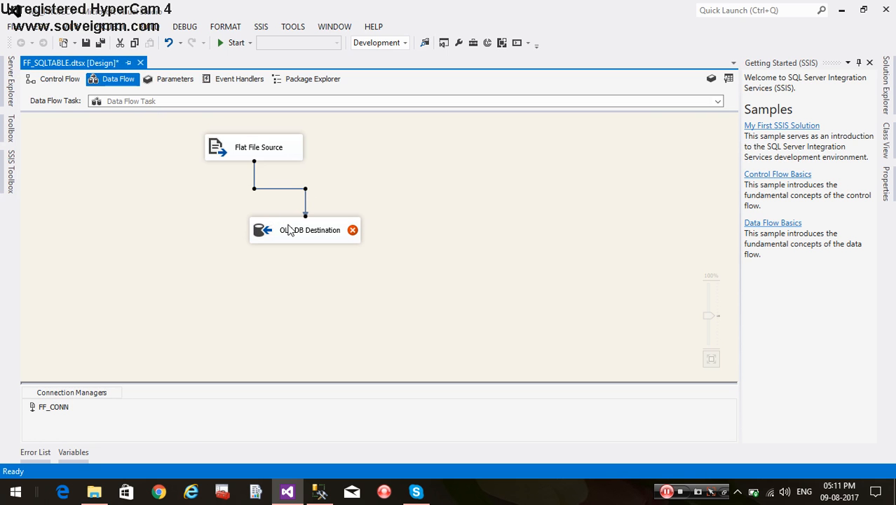
Start a new connection manager for the OLE DB Destination and delete all previously defined data connections.
left_click(276, 237)
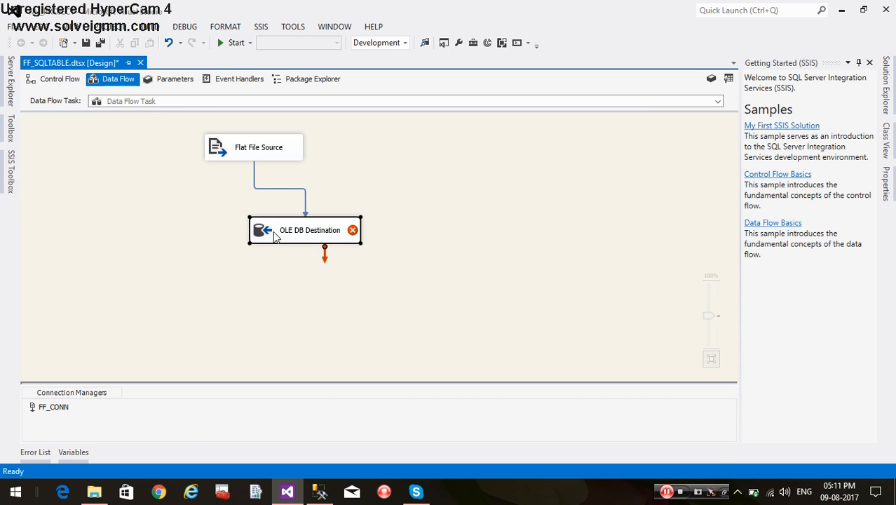
double_click(276, 237)
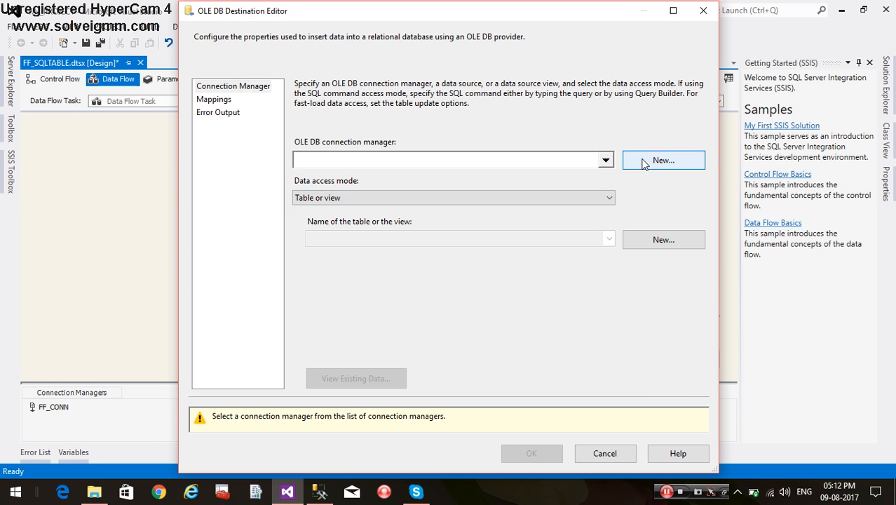
left_click(643, 162)
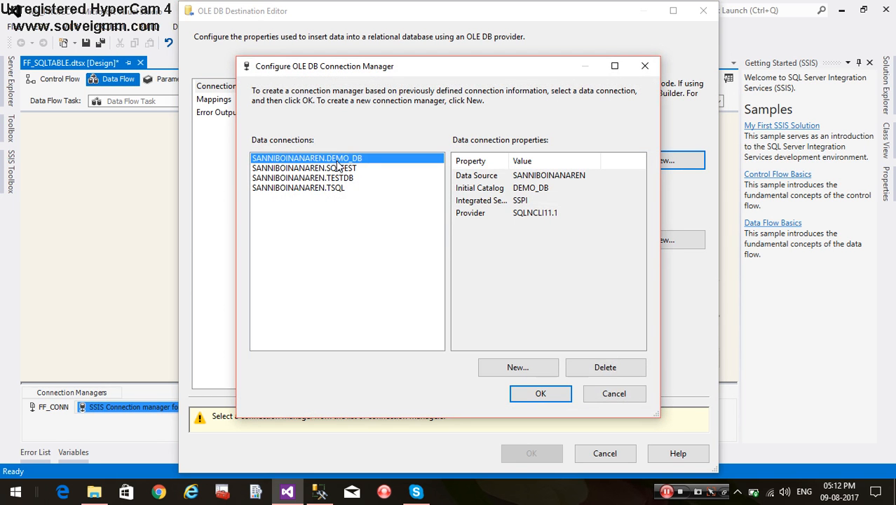
left_click(588, 372)
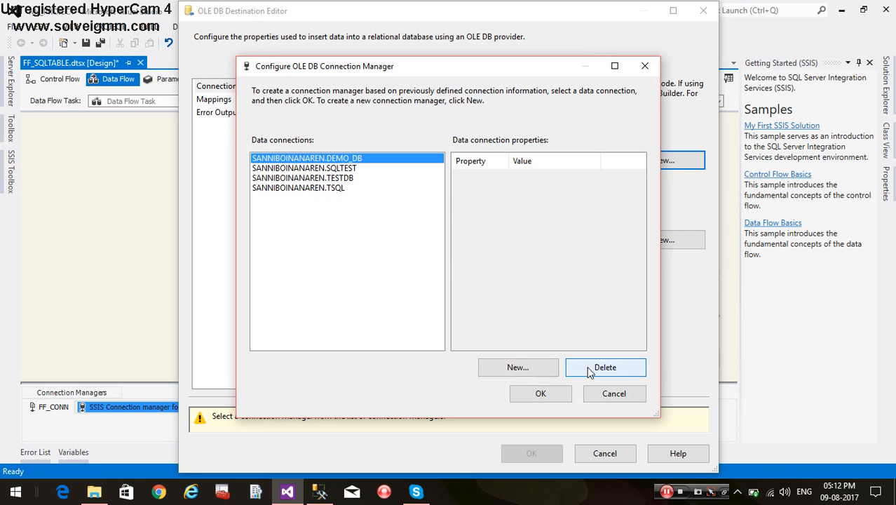
left_click(589, 372)
left_click(588, 369)
left_click(587, 366)
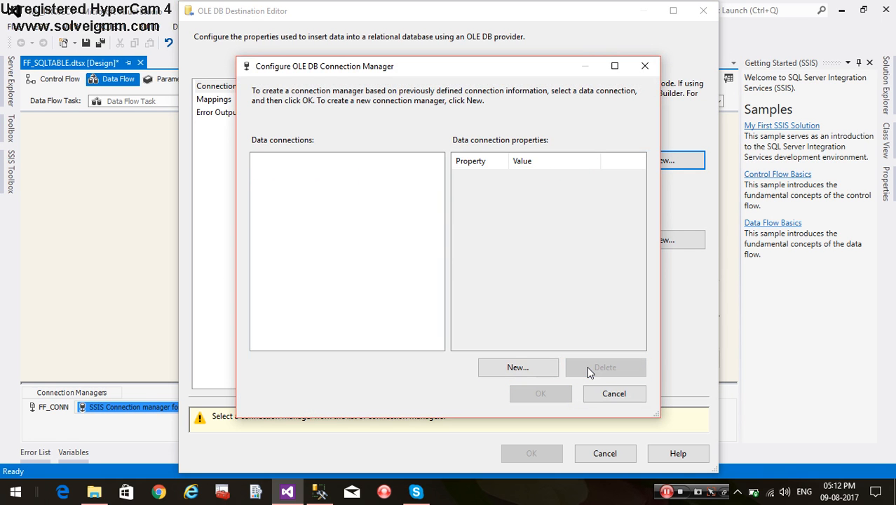
Create a new data connection and enter the SQL Server machine's name as its server.
left_click(516, 368)
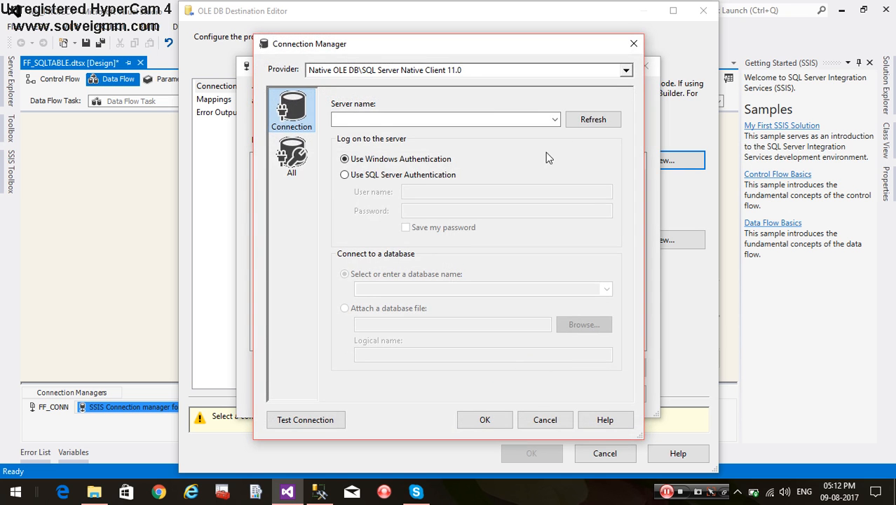
left_click(501, 118)
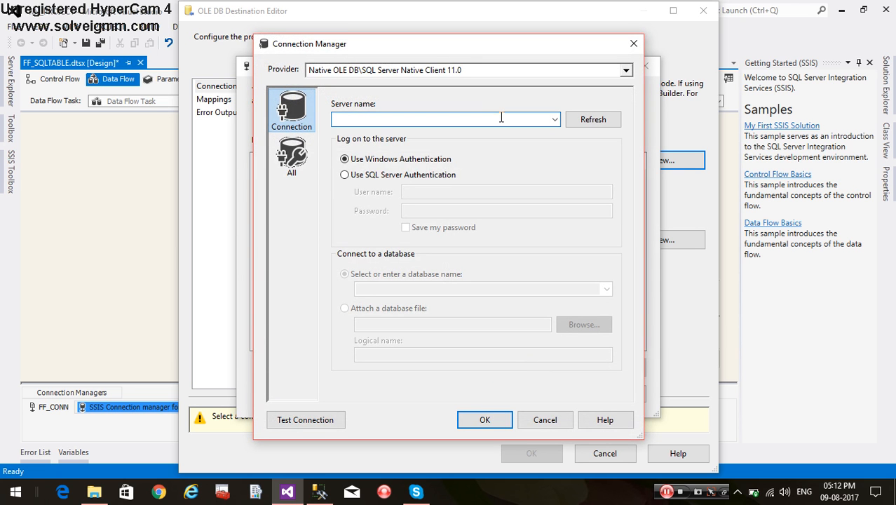
type("SANNIB")
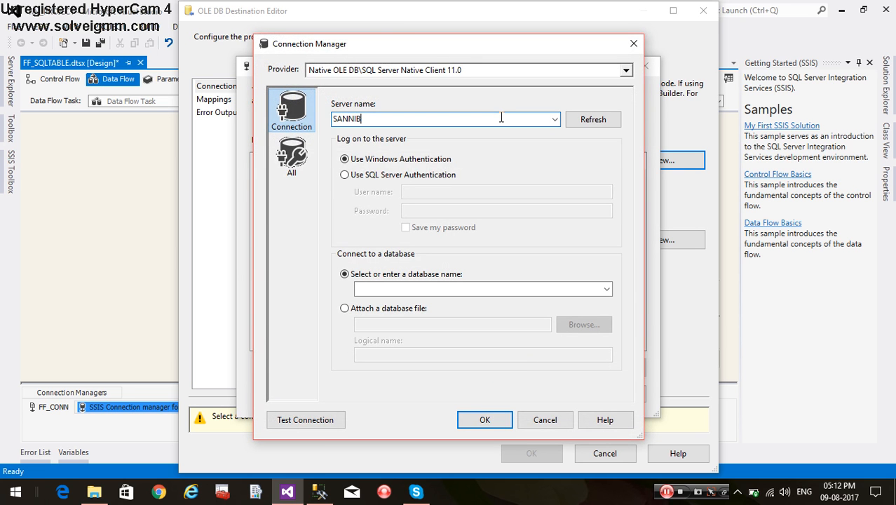
type("OINANAREN")
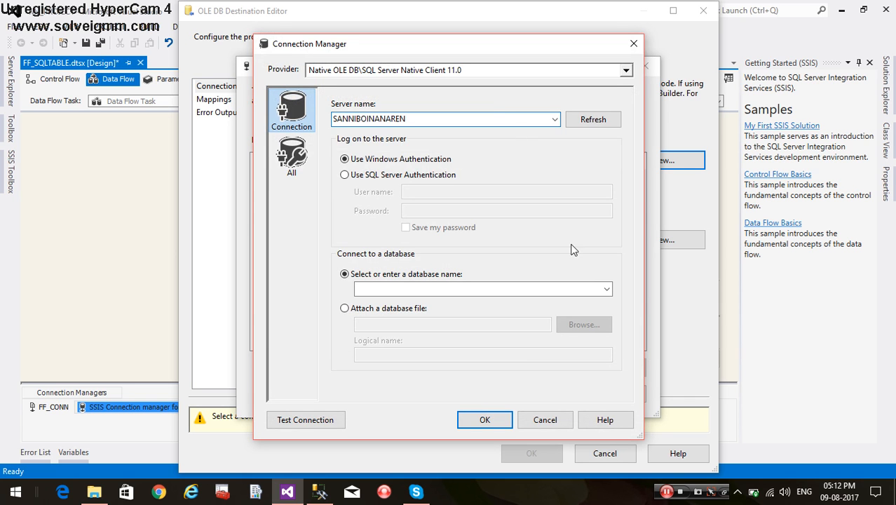
Set the connection's database to DEMO_DB and assign the new connection to the OLE DB Destination.
left_click(606, 290)
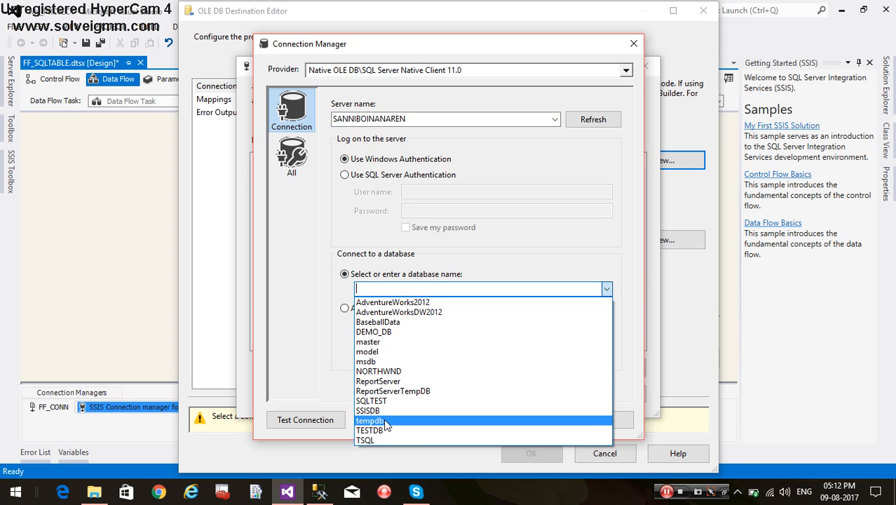
left_click(396, 324)
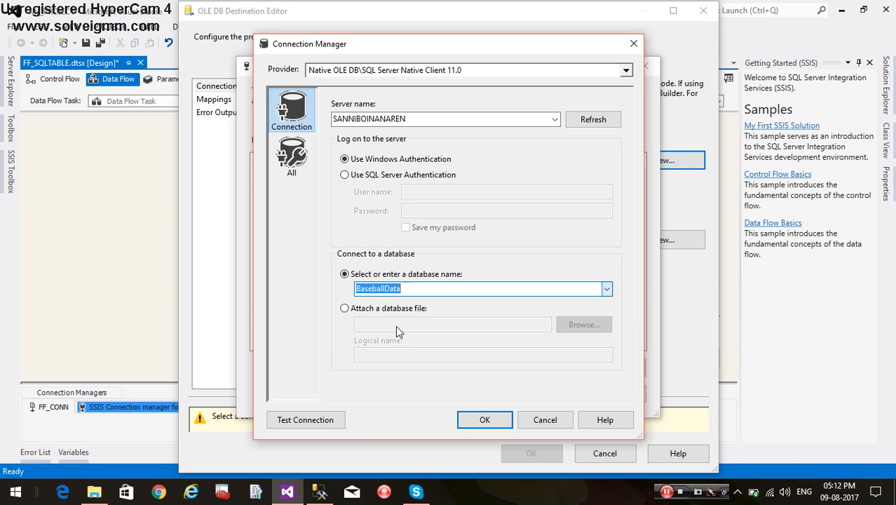
left_click(435, 291)
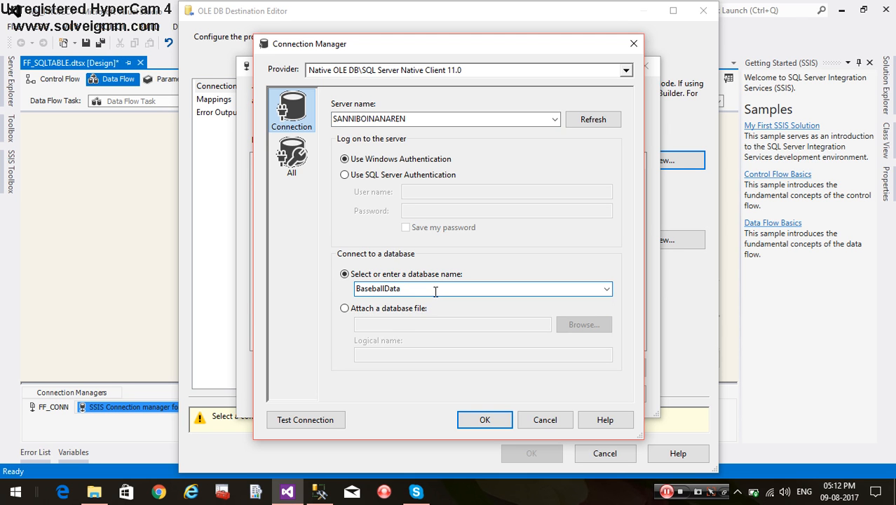
key("BackSpace")
key("BackSpace")
key("BackSpace")
key("BackSpace")
key("BackSpace")
key("BackSpace")
key("BackSpace")
key("BackSpace")
key("BackSpace")
key("BackSpace")
key("BackSpace")
key("BackSpace")
type("DEMO")
key("Return")
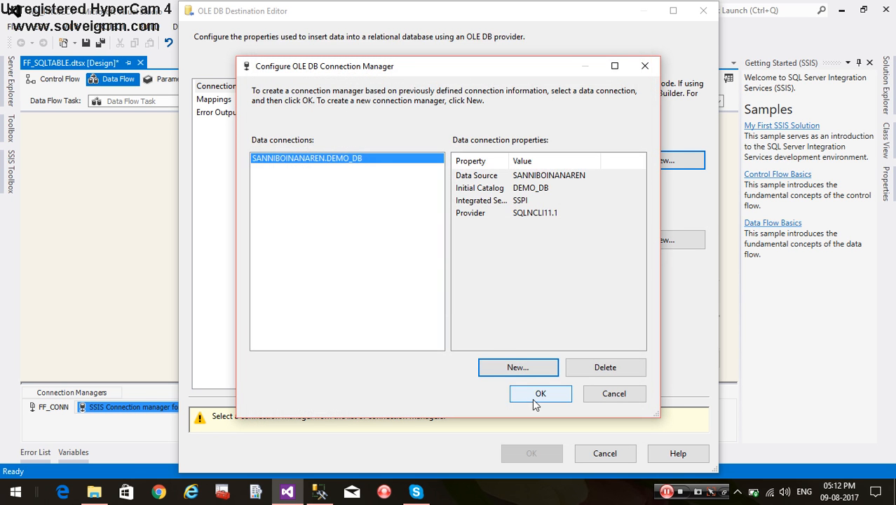
left_click(534, 394)
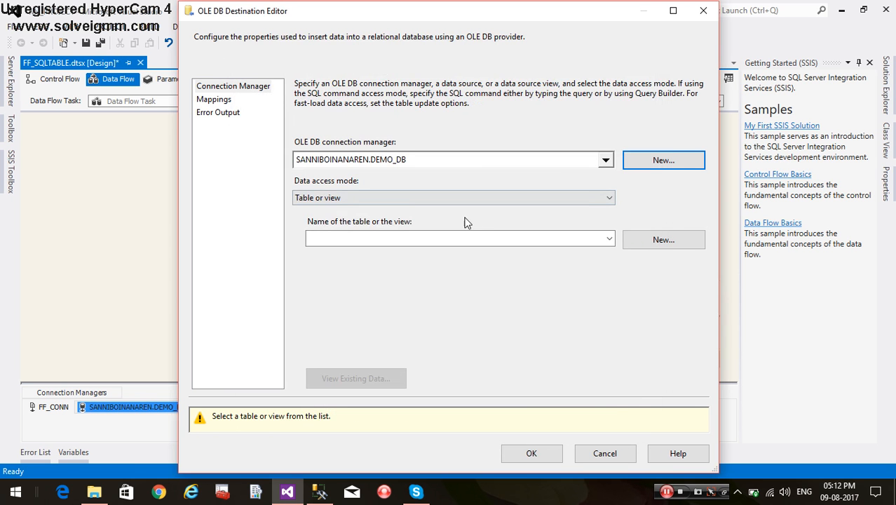
Set the OLE DB Destination's data access mode to SQL command and place the cursor in its empty command text.
left_click(573, 199)
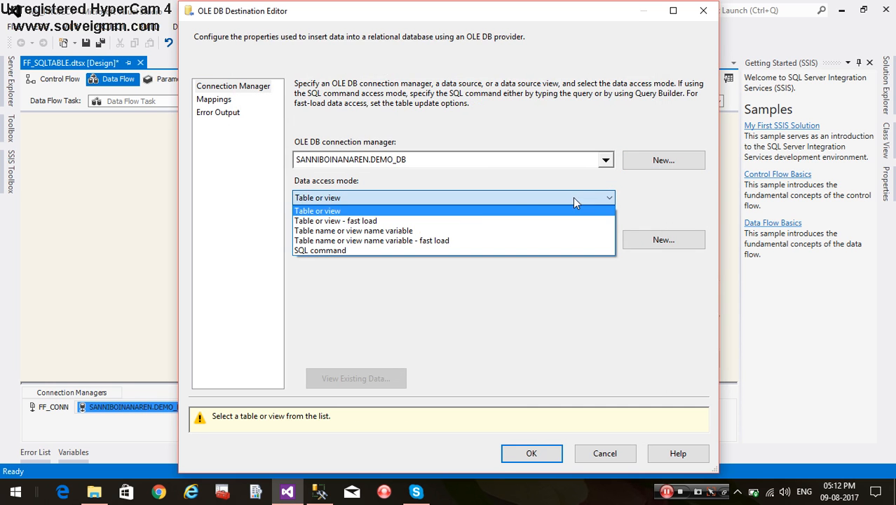
left_click(476, 250)
left_click(478, 266)
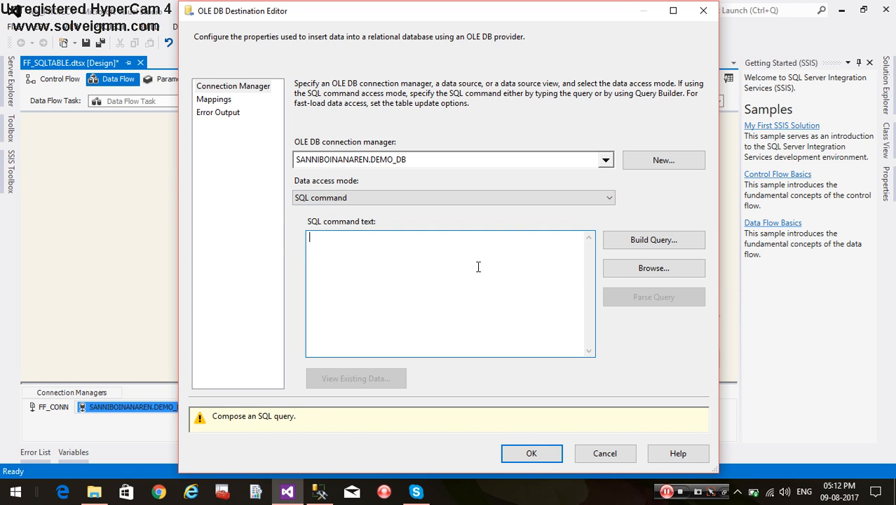
type("SELE")
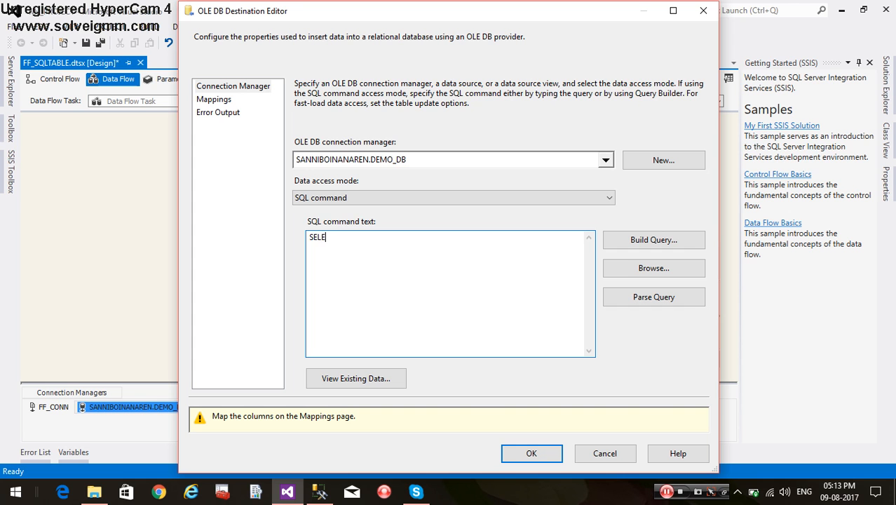
type("CT *")
key("BackSpace")
key("BackSpace")
key("BackSpace")
key("BackSpace")
key("BackSpace")
key("BackSpace")
key("BackSpace")
key("BackSpace")
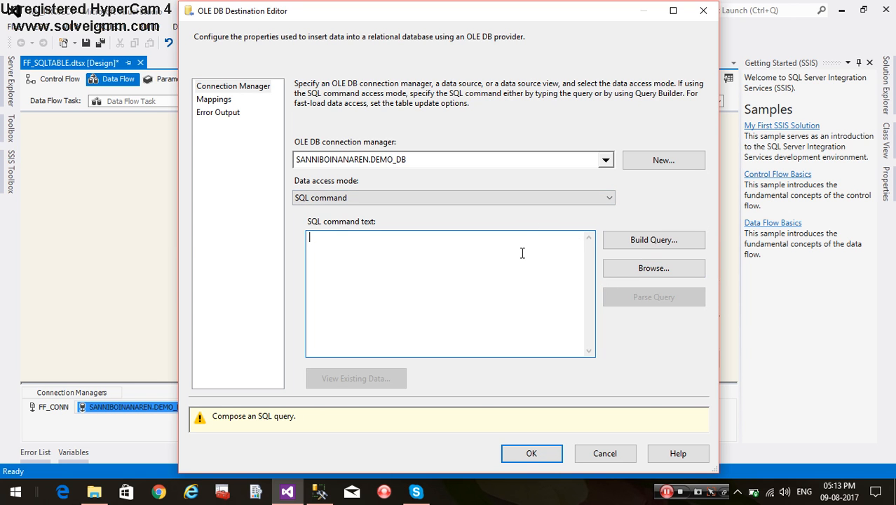
type("SELE")
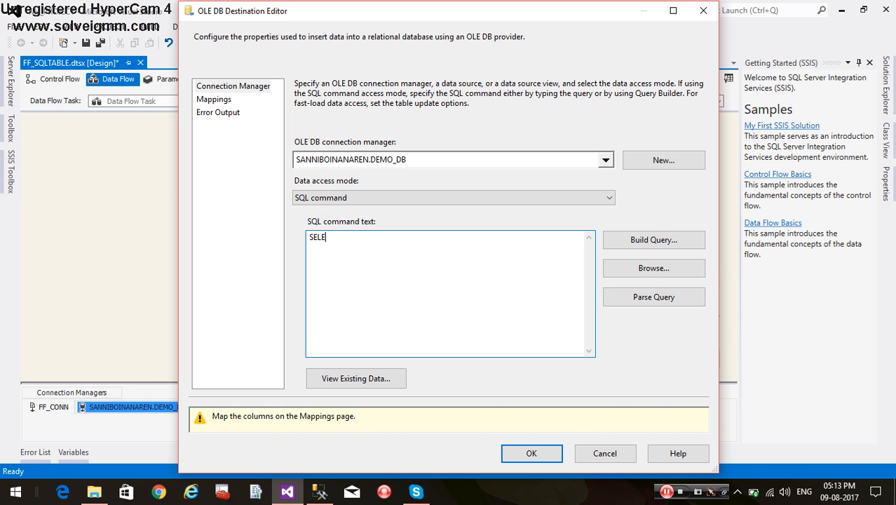
key("BackSpace")
key("BackSpace")
key("BackSpace")
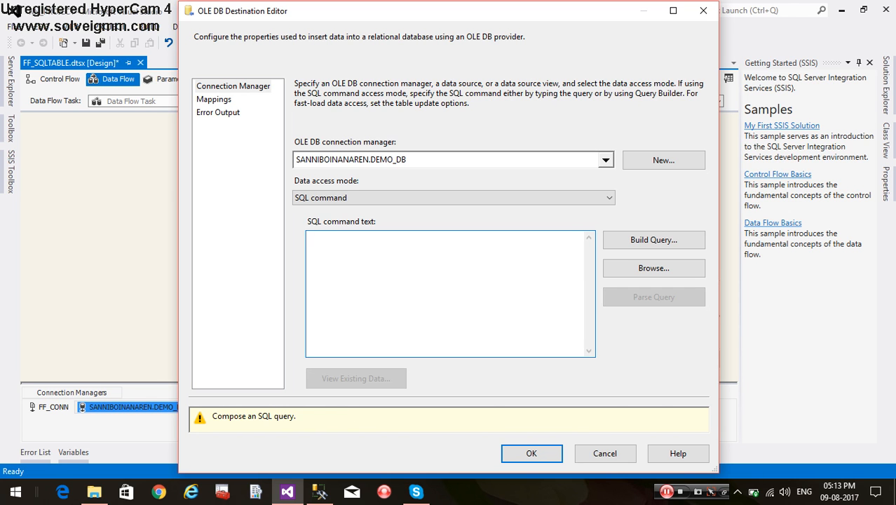
Open the Query Builder for the SQL command and hide and restore its diagram, SQL and result panes.
left_click(638, 241)
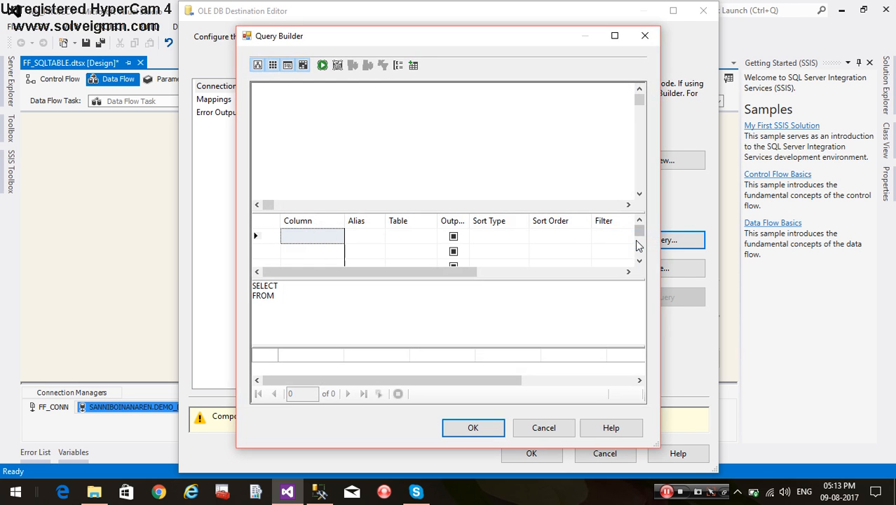
left_click(258, 66)
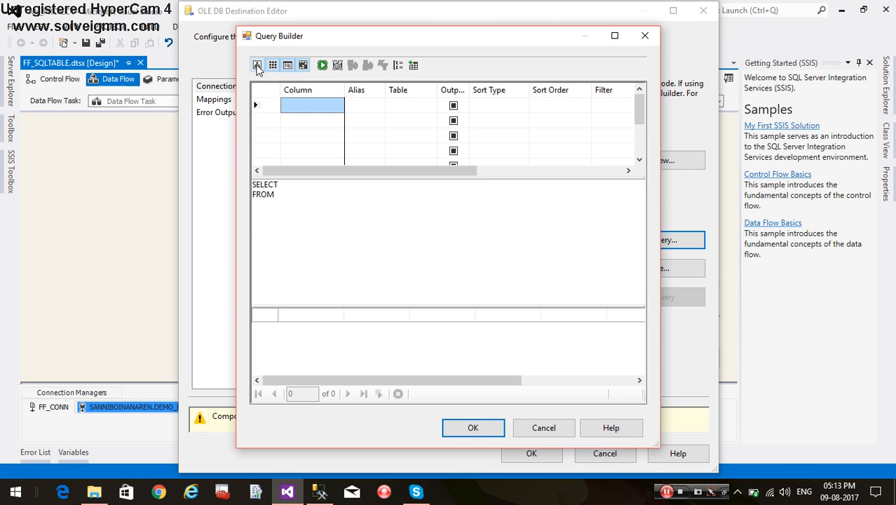
left_click(257, 66)
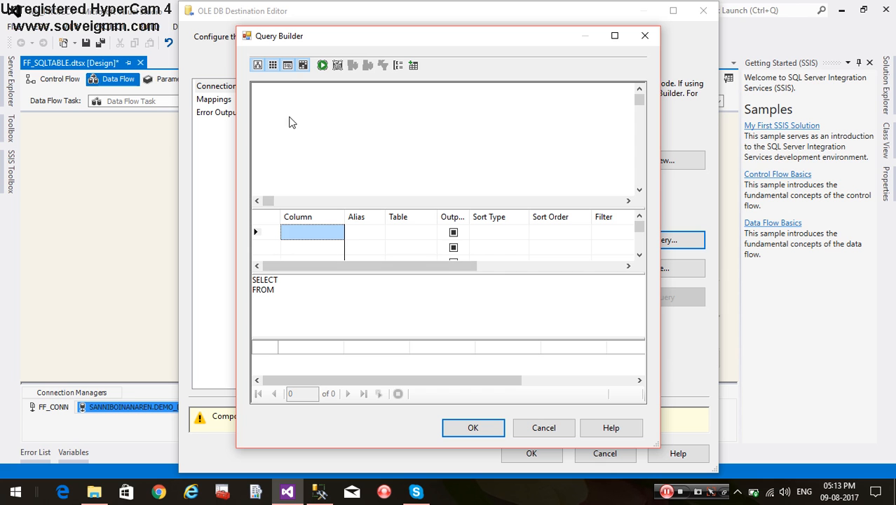
left_click(288, 68)
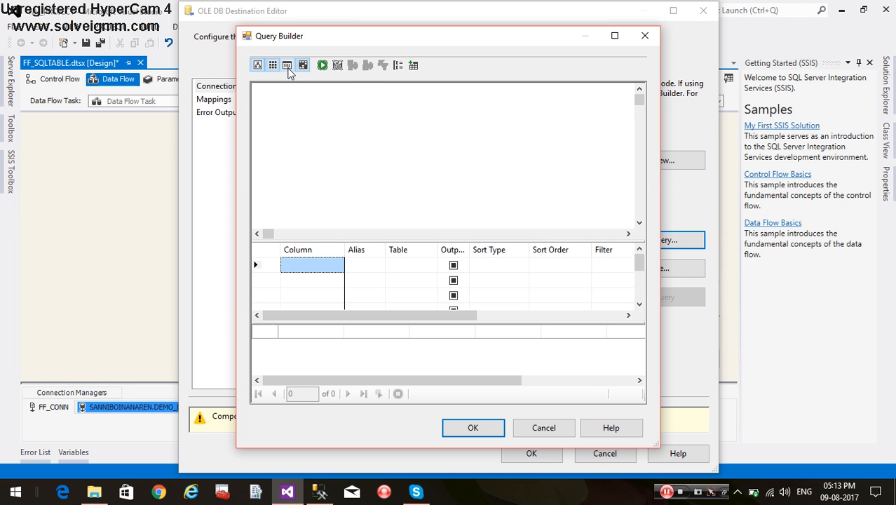
left_click(288, 68)
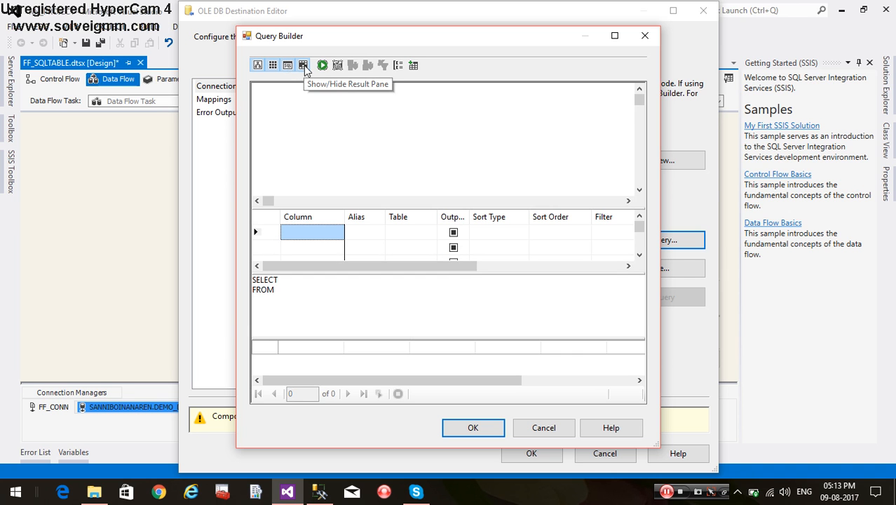
left_click(303, 66)
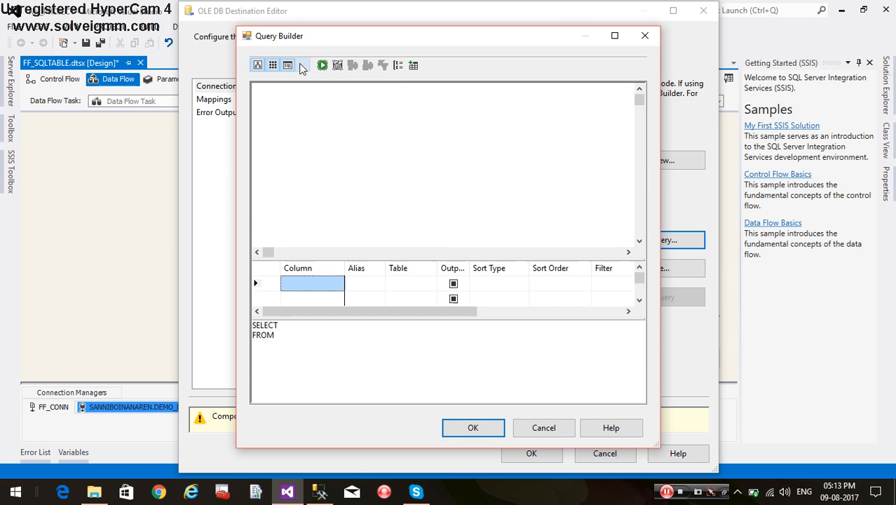
left_click(303, 65)
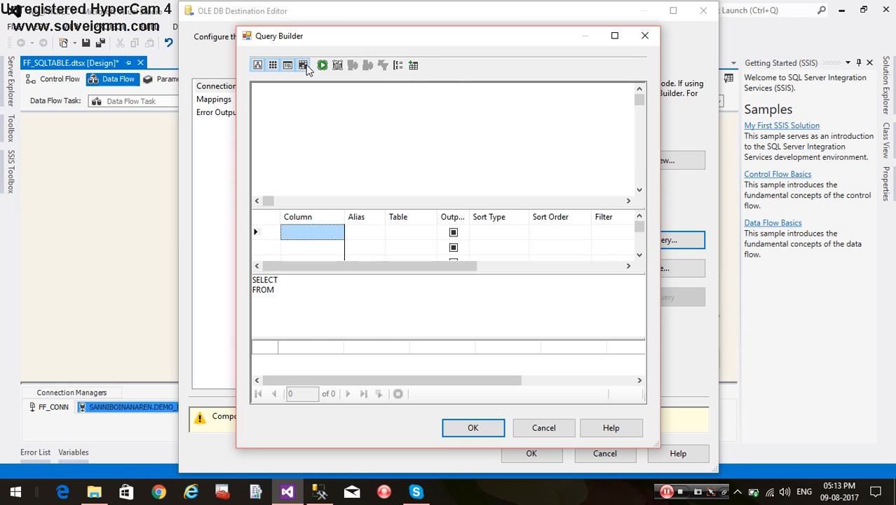
Add the BULK table to the query and finish adding tables.
left_click(415, 66)
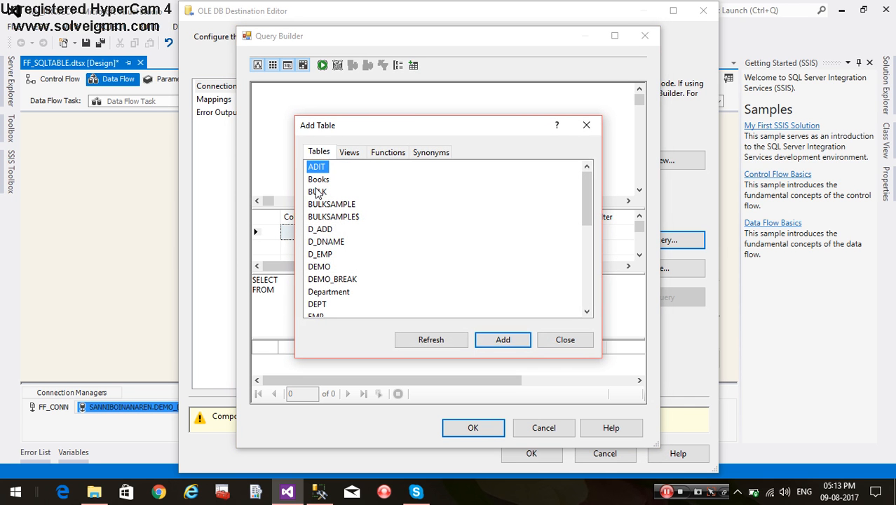
left_click(317, 193)
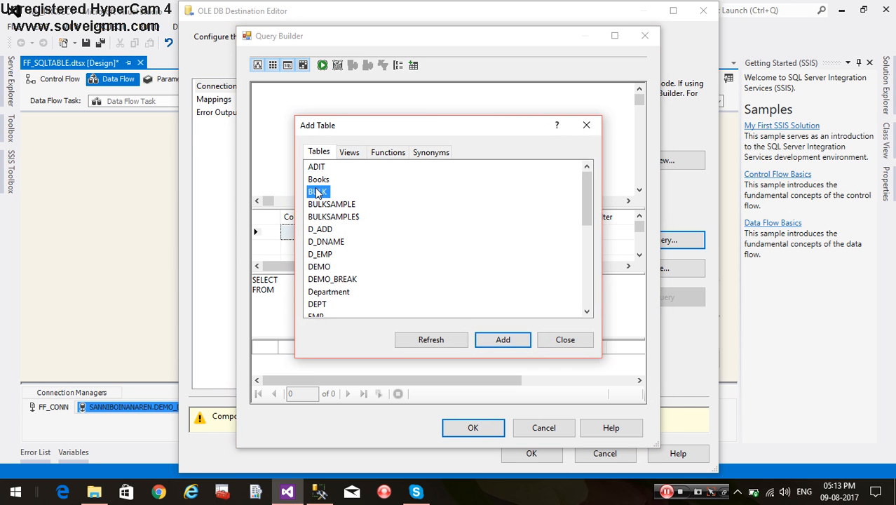
left_click(494, 342)
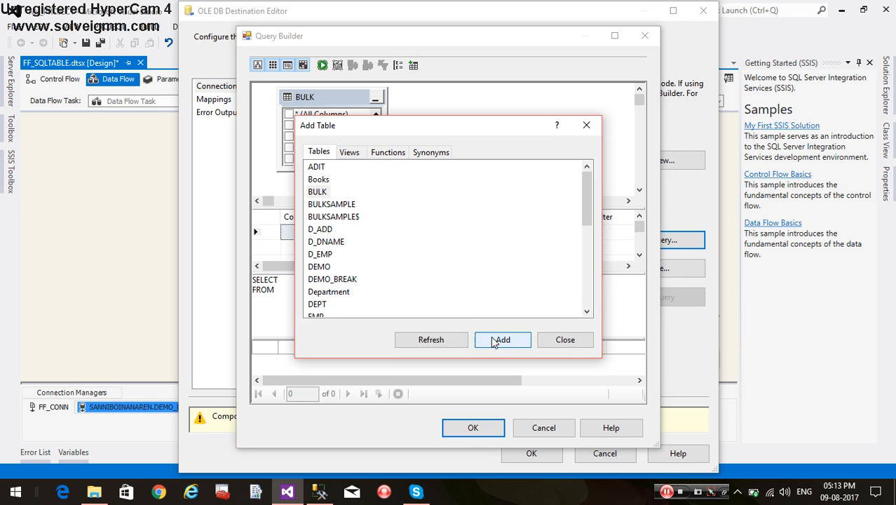
left_click(565, 340)
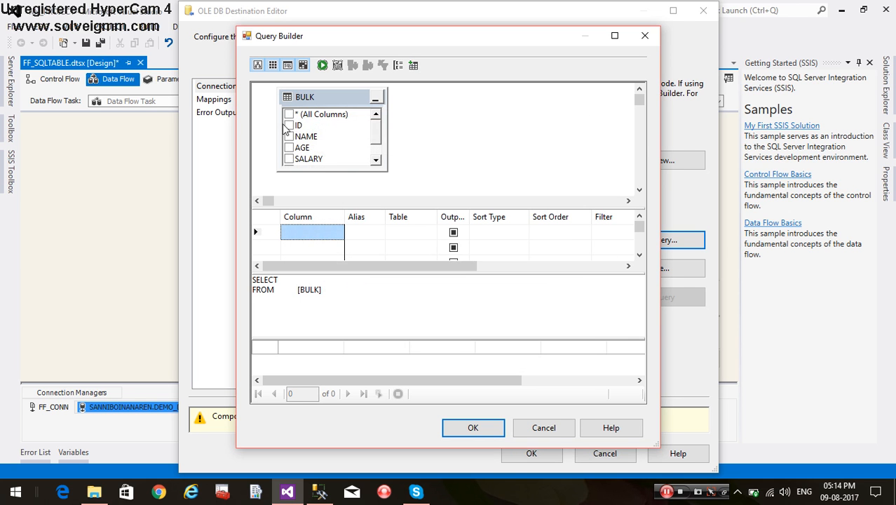
Include BULK's ID, NAME, AGE, SALARY and DNAME columns in the query output and run the query.
left_click(375, 160)
left_click(375, 113)
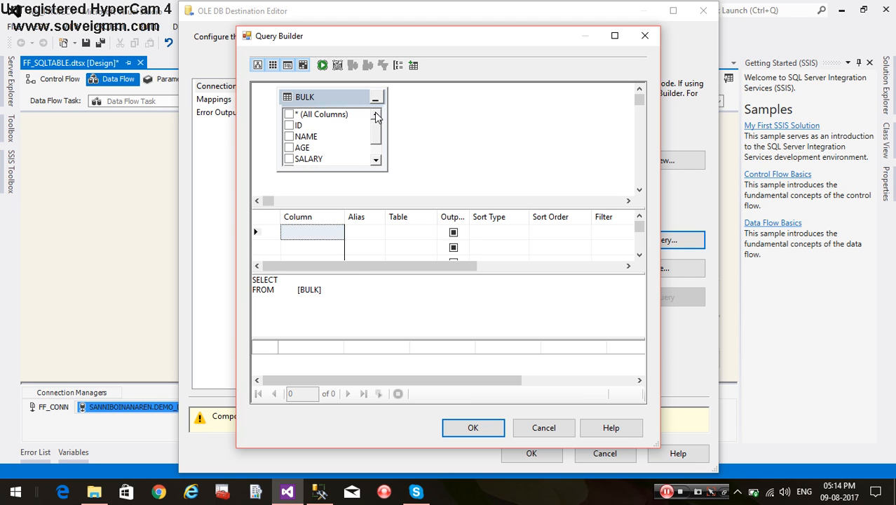
left_click(288, 126)
left_click(288, 136)
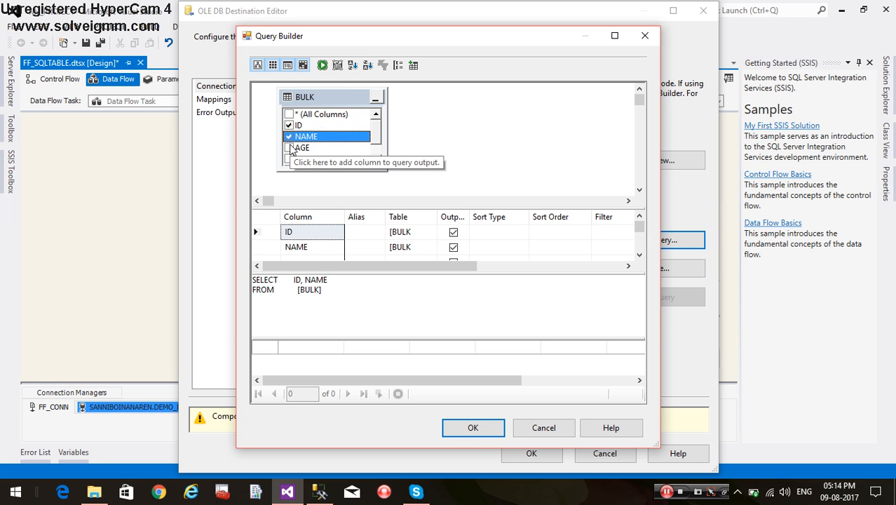
left_click(289, 148)
left_click(288, 159)
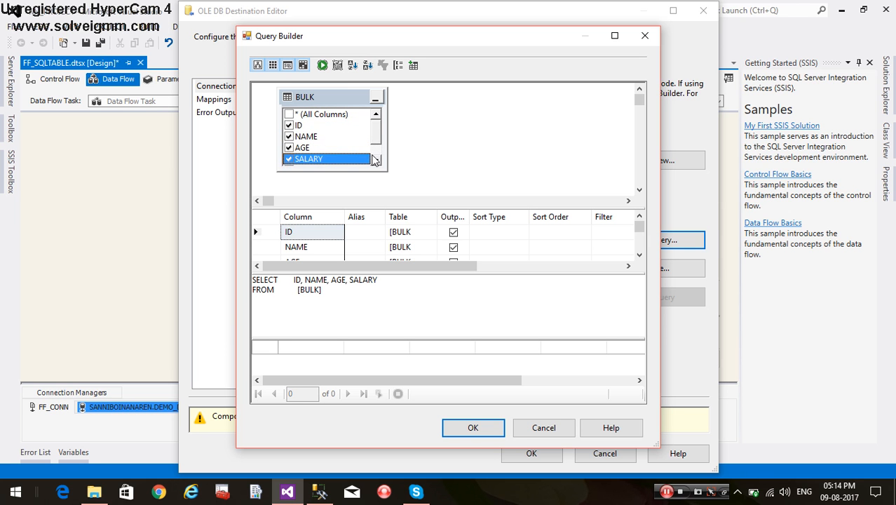
left_click(375, 160)
left_click(375, 160)
left_click(375, 159)
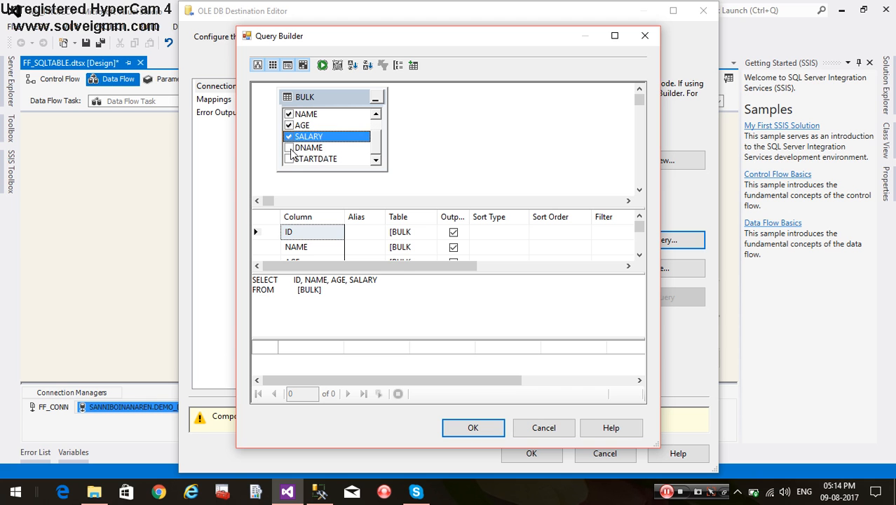
left_click(289, 148)
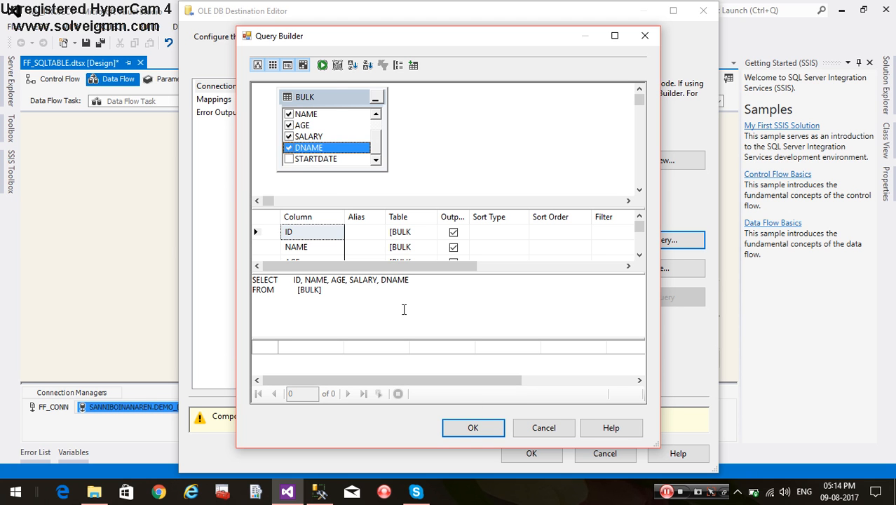
left_click(321, 65)
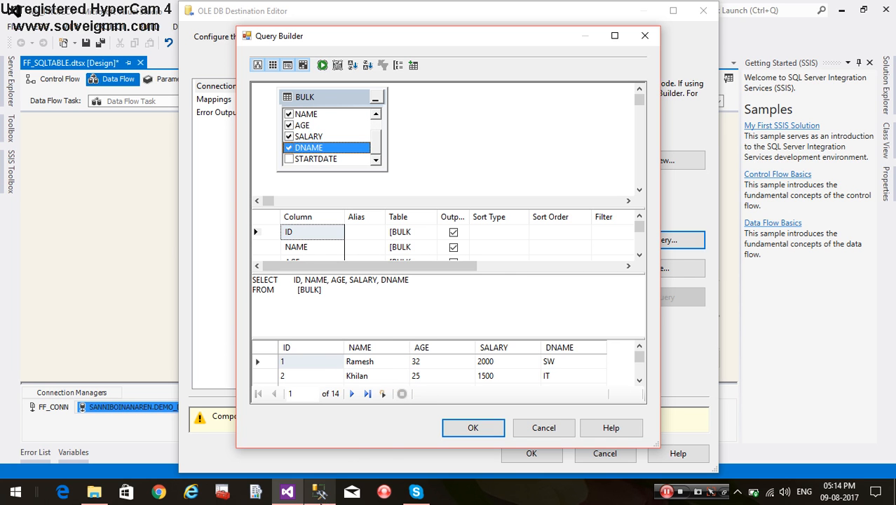
Switch to SQL Server Management Studio and open a new query connected to the local database engine with Windows Authentication.
left_click(320, 499)
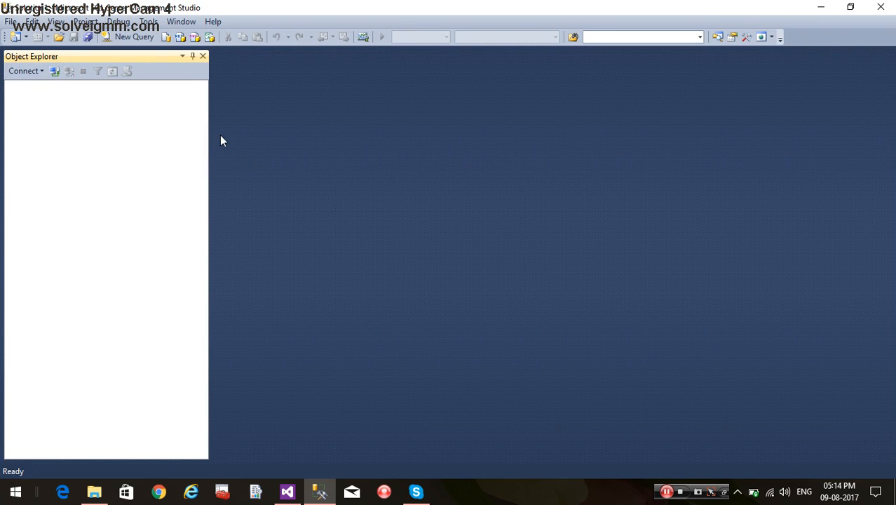
left_click(120, 38)
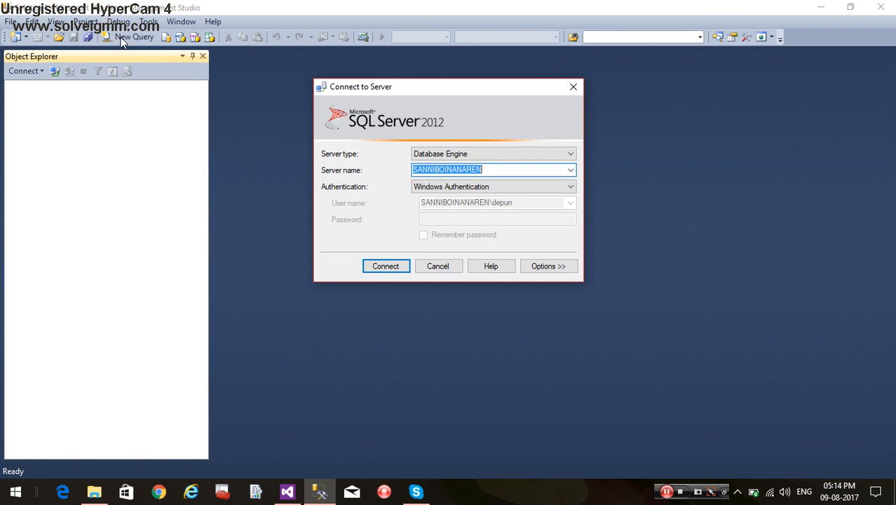
left_click(386, 265)
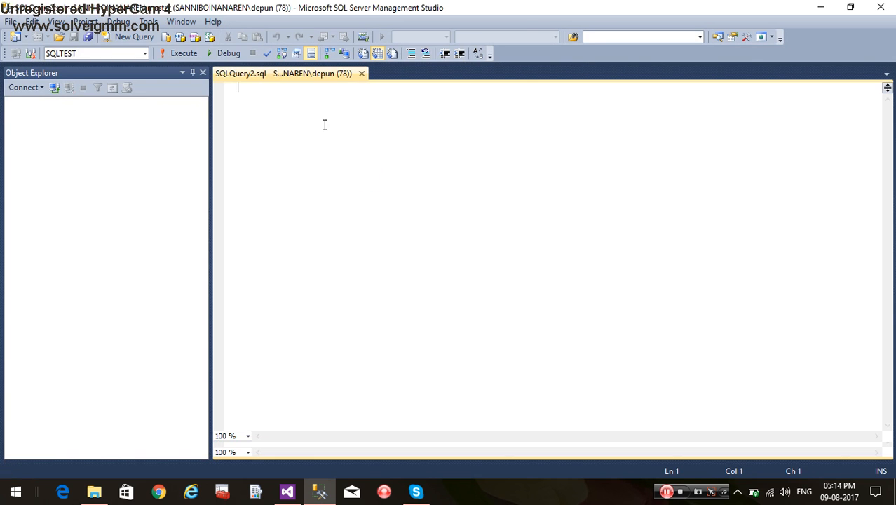
Write USE DEMO_DB in the new query and execute it.
type("US")
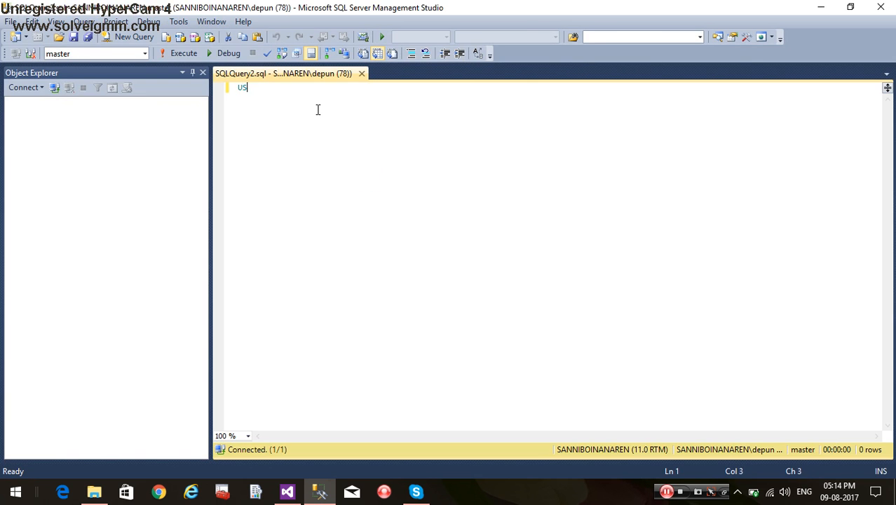
type("E DEMO")
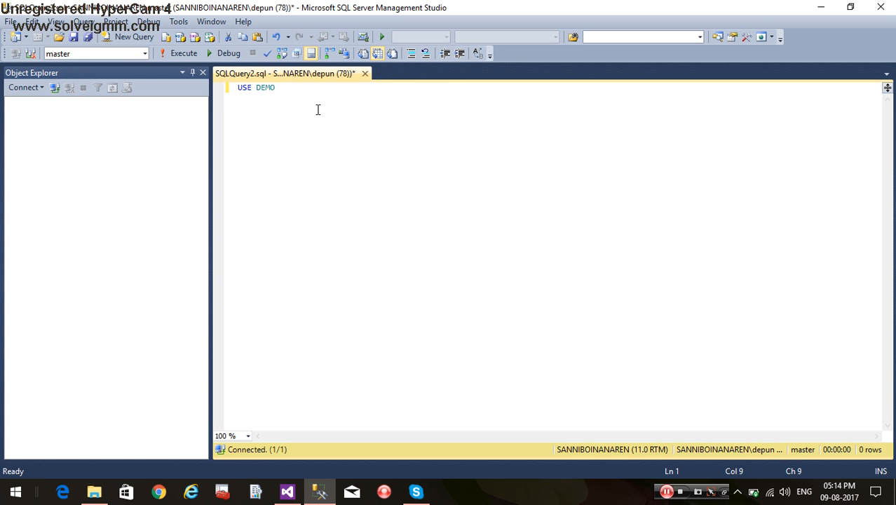
type("_DEB")
key("BackSpace")
key("BackSpace")
type("B")
key("F5")
Replace the statement with SELECT * FROM BULK and execute it.
key("ctrl+a")
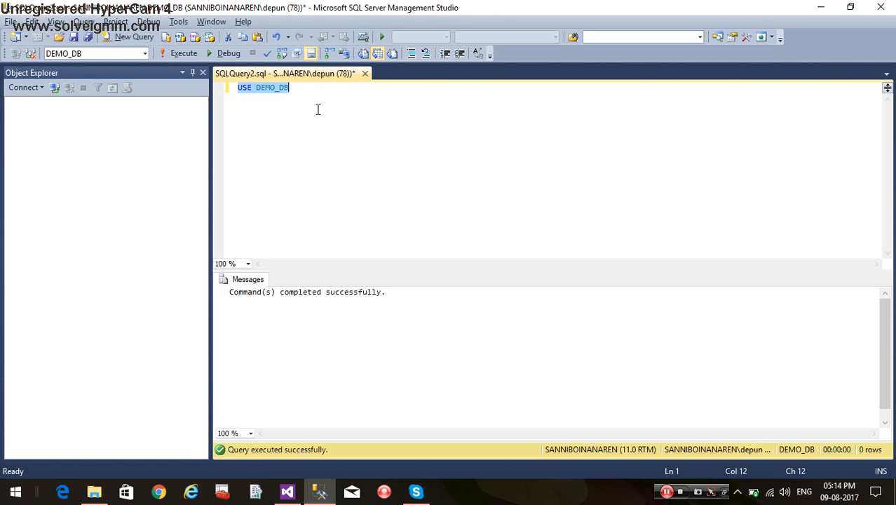
key("BackSpace")
type("SELECT ")
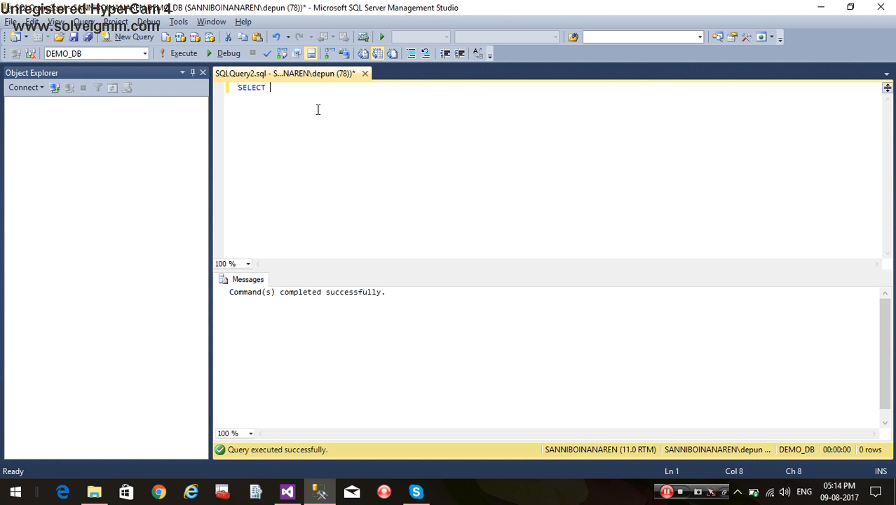
type("* FROM BU")
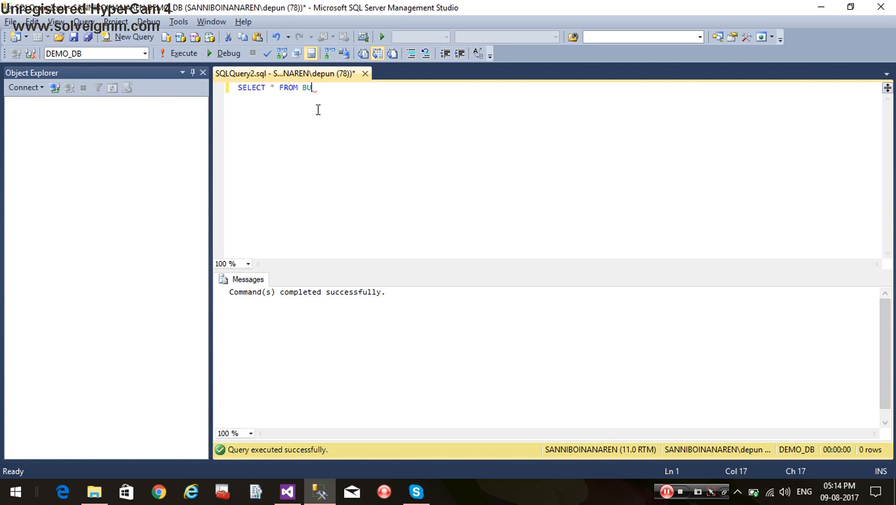
type("LK")
key("F5")
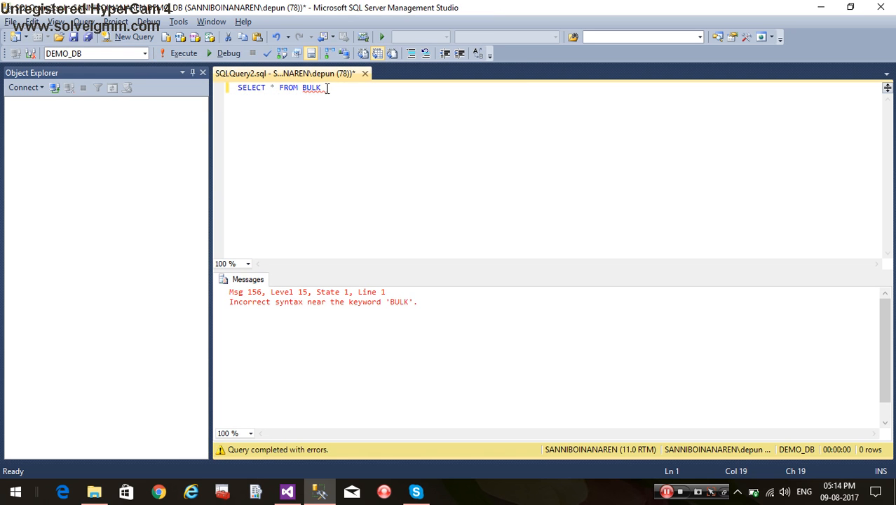
Enclose the BULK table name in square brackets in the SELECT statement and execute it.
left_click(286, 490)
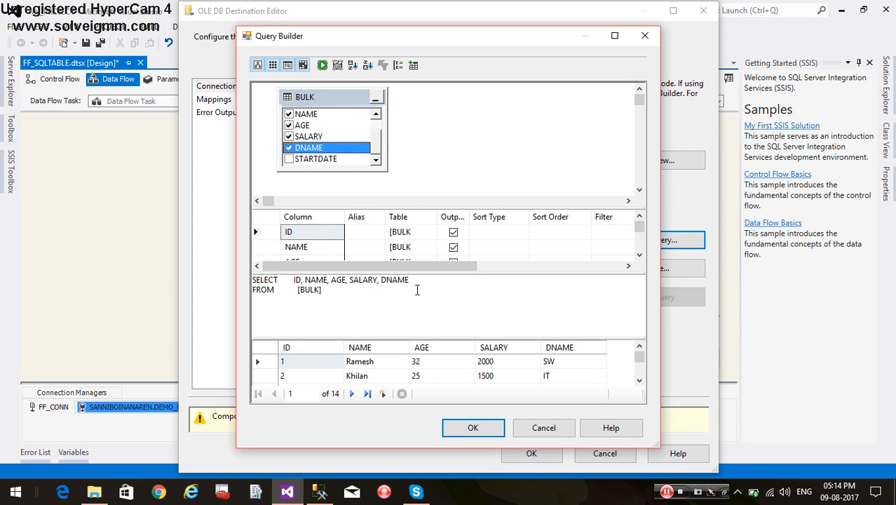
left_click(318, 491)
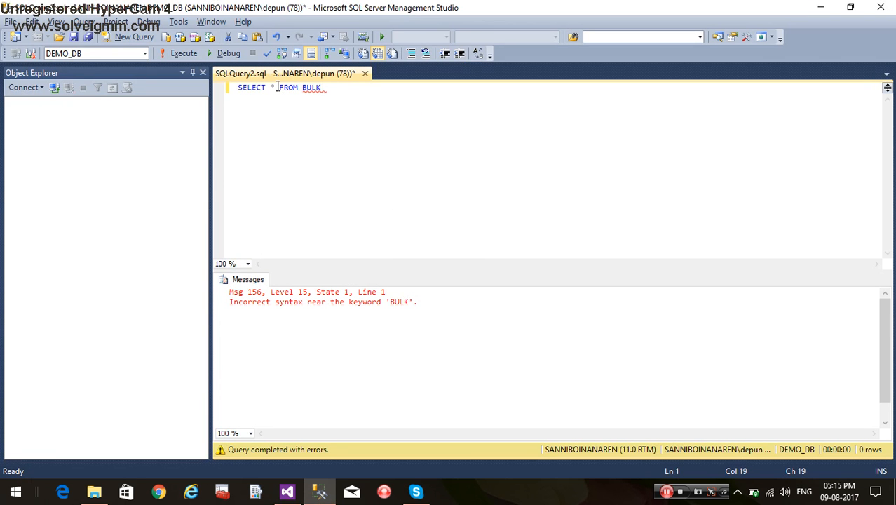
left_click(301, 87)
type("[")
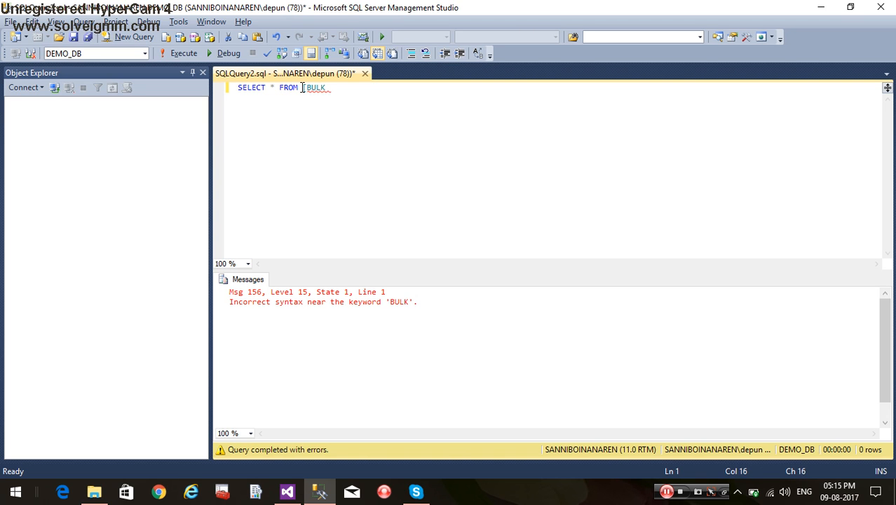
key("Right")
key("Right")
key("Right")
key("Right")
type("]")
key("Left")
key("F5")
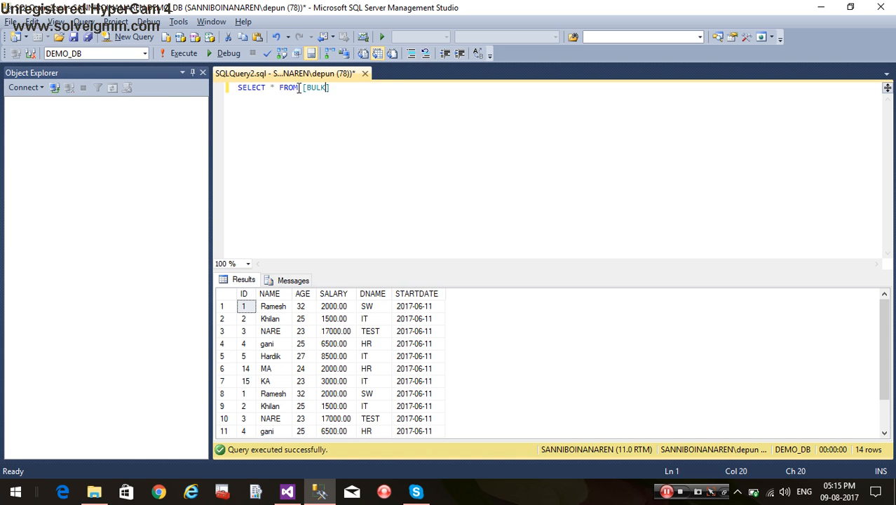
Turn the [BULK] reference into a separate TRUNCATE TABLE [BULK] statement two lines below and execute only that statement.
left_click(301, 87)
key("Return")
key("Return")
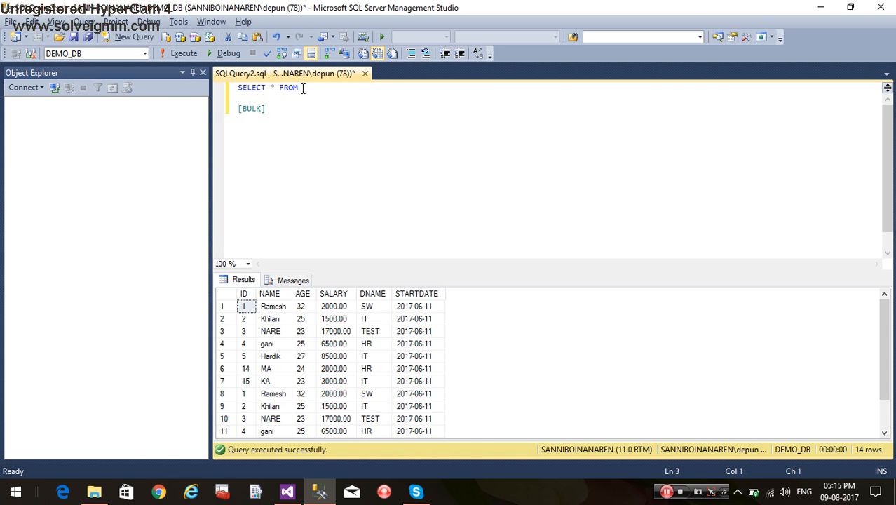
type("TRUNC")
type("ATE ")
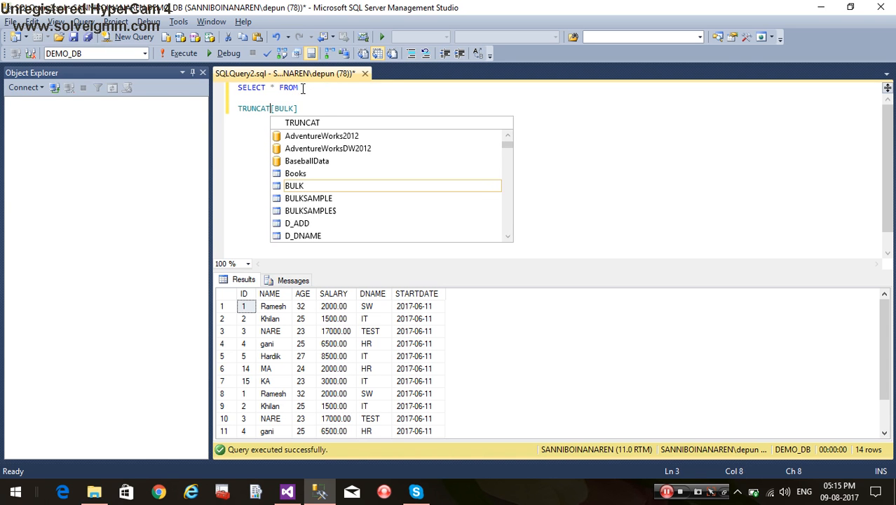
type("TABLE")
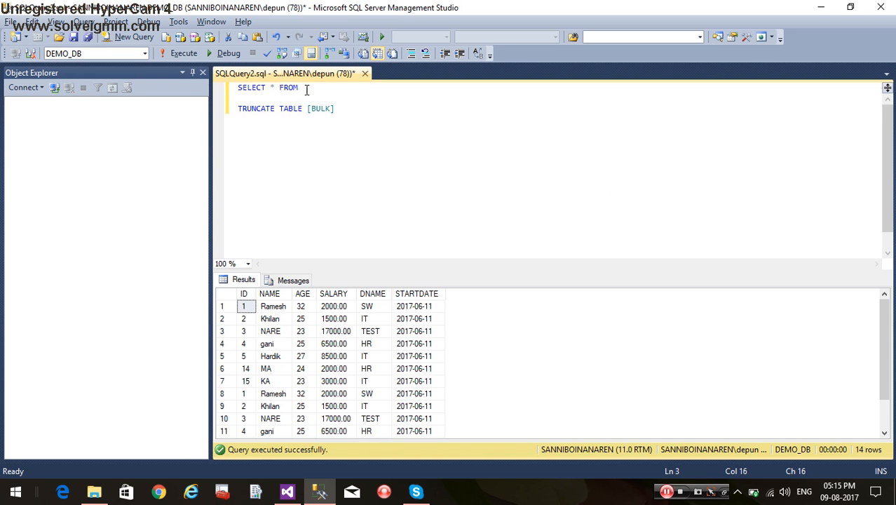
left_click(337, 108)
key("shift+Left")
key("shift+Left")
key("shift+Left")
key("shift+Left")
key("shift+Left")
key("shift+Left")
key("shift+Left")
key("shift+Left")
key("shift+Left")
key("shift+Left")
key("shift+Left")
key("shift+Left")
key("shift+Left")
key("shift+Left")
key("shift+Left")
key("shift+Left")
key("shift+Left")
key("shift+Left")
key("shift+Left")
key("shift+Left")
key("shift+Left")
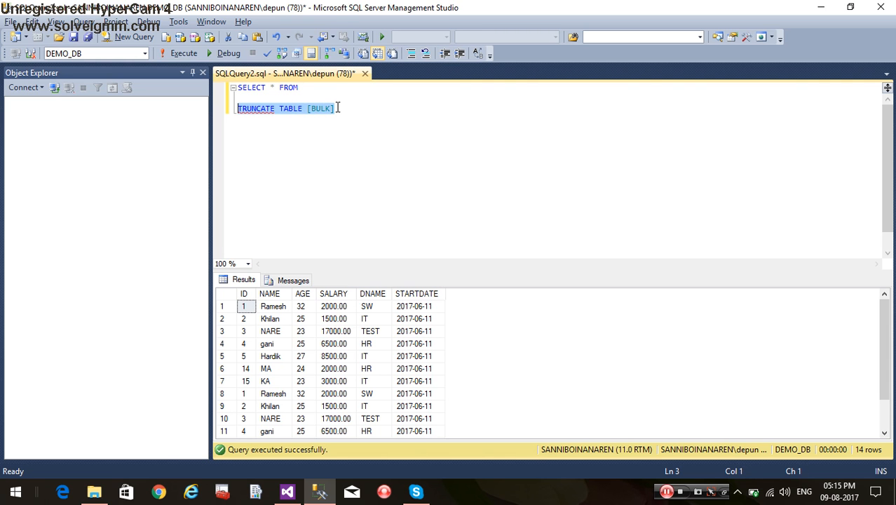
key("F5")
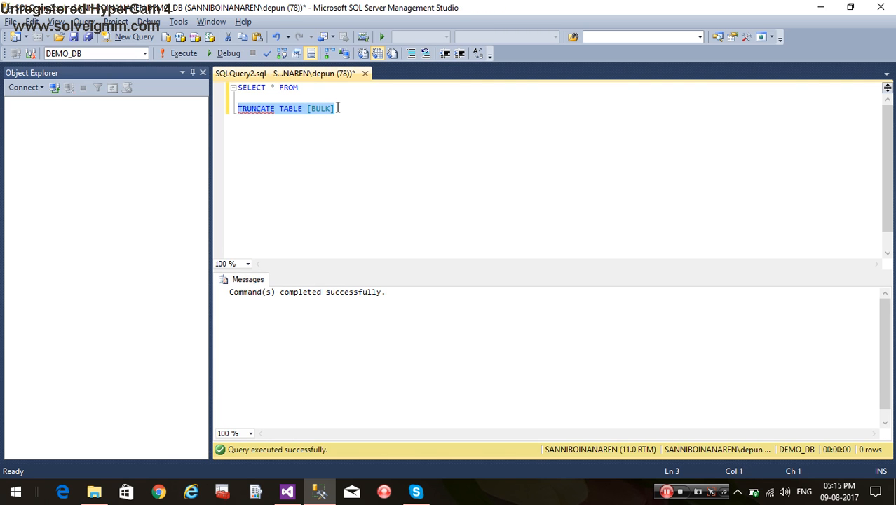
Copy [BULK] from the TRUNCATE statement and add it after SELECT * FROM on the first line.
left_click(338, 108)
double_click(316, 110)
key("ctrl+c")
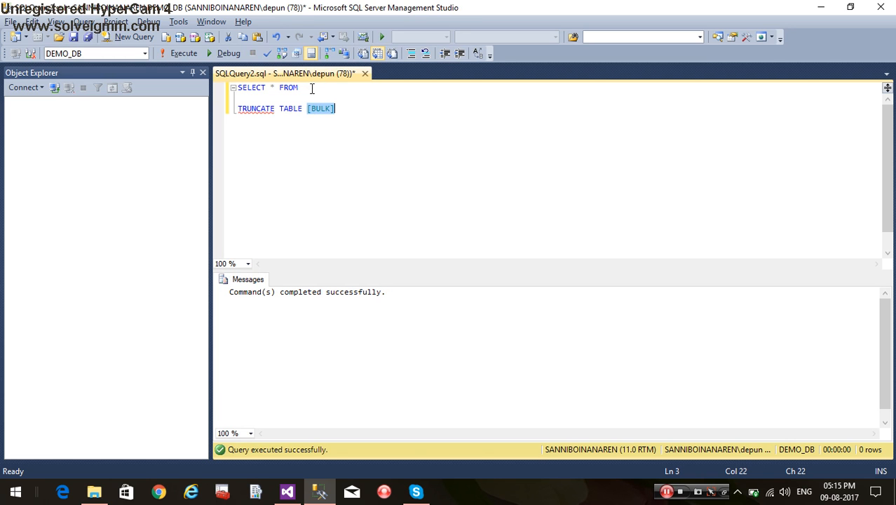
left_click(312, 88)
key("ctrl+v")
left_click(355, 108)
Switch to Visual Studio, rerun and accept the query in Query Builder, and open the destination's column mappings.
left_click(287, 491)
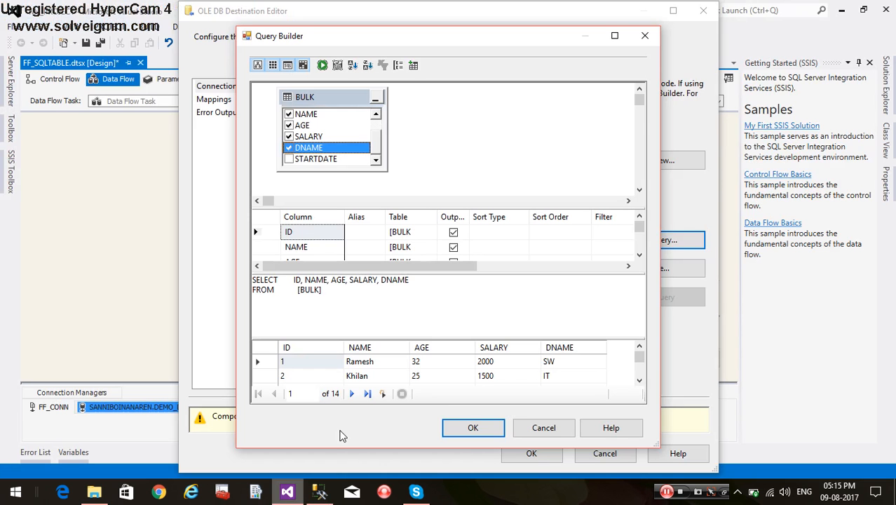
left_click(322, 65)
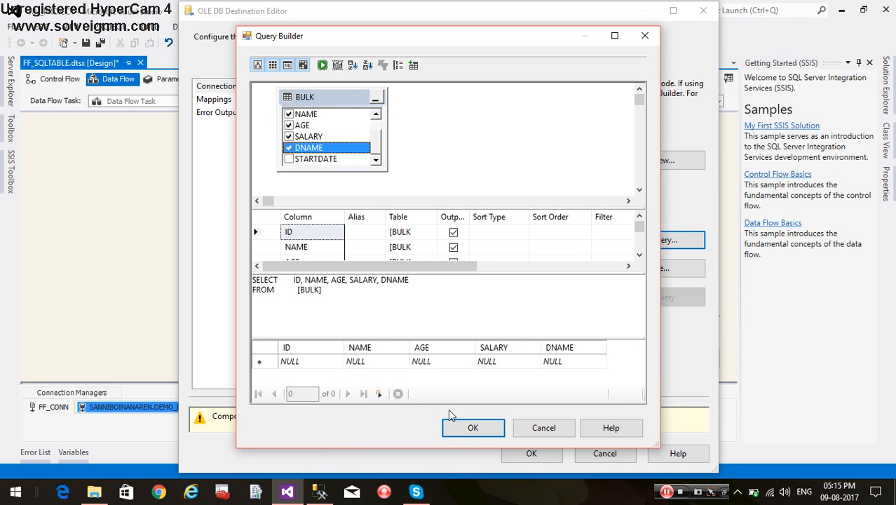
left_click(468, 429)
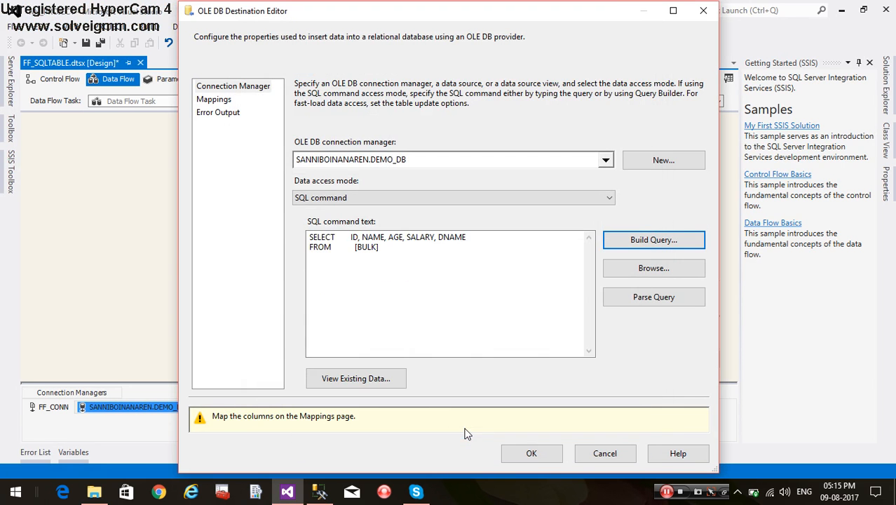
left_click(217, 100)
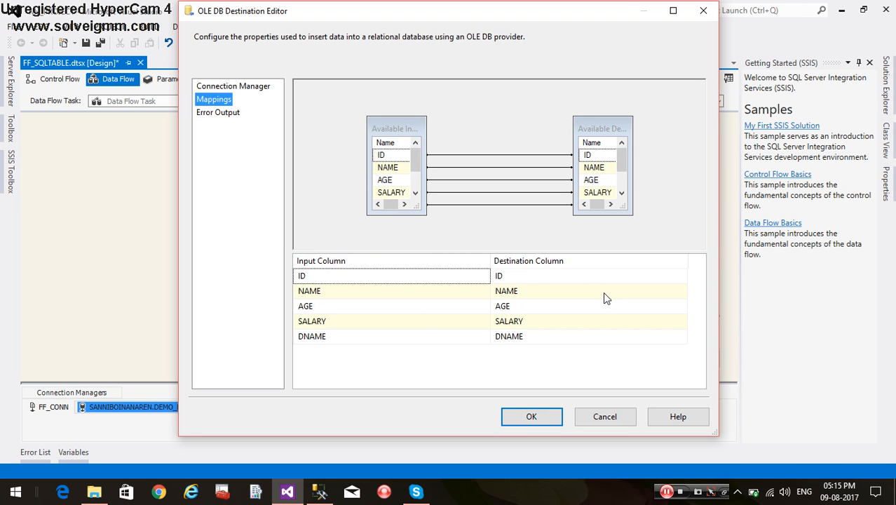
Delete the DNAME mapping and restore it by choosing DNAME as the input column for the DNAME destination column.
left_click(491, 206)
right_click(492, 205)
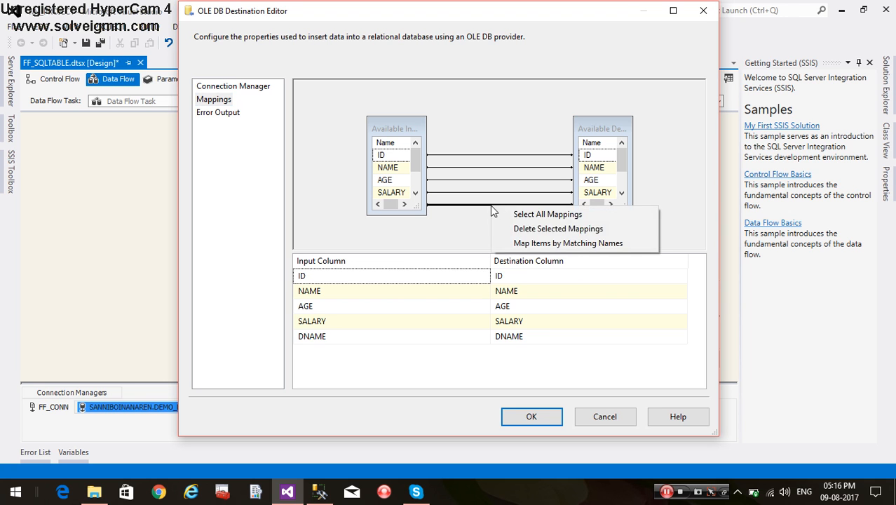
left_click(524, 228)
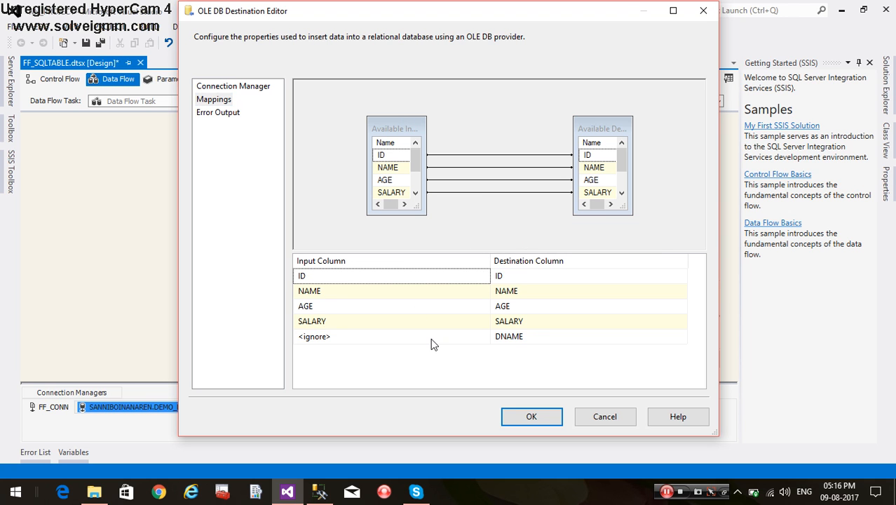
left_click(480, 336)
left_click(482, 337)
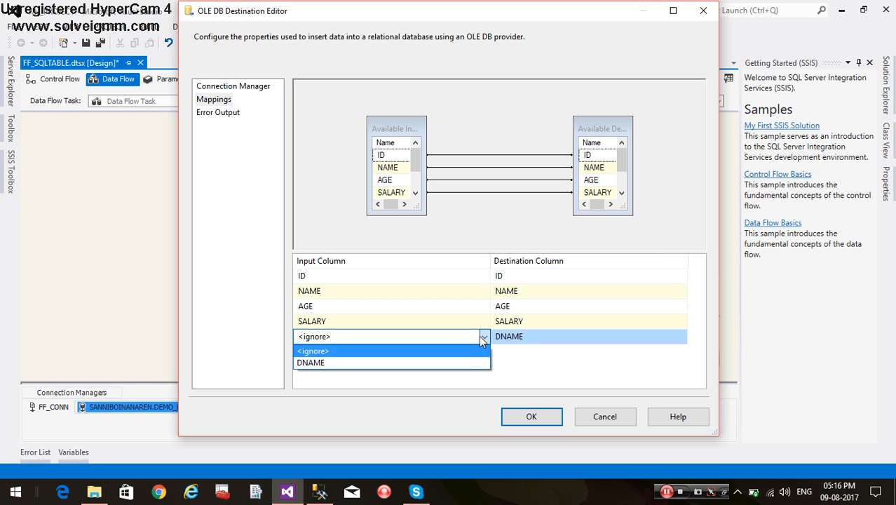
left_click(457, 363)
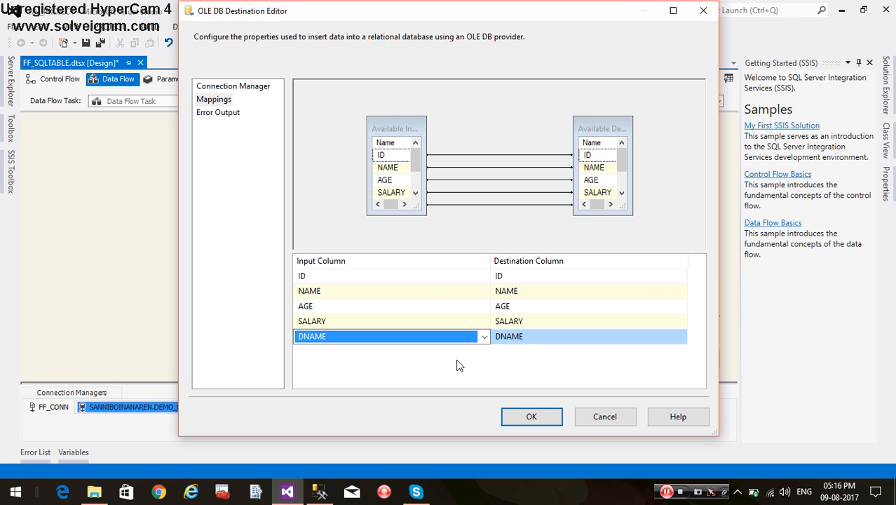
Delete the DNAME mapping, enlarge both column boxes and link input DNAME directly to destination DNAME in the diagram.
right_click(491, 203)
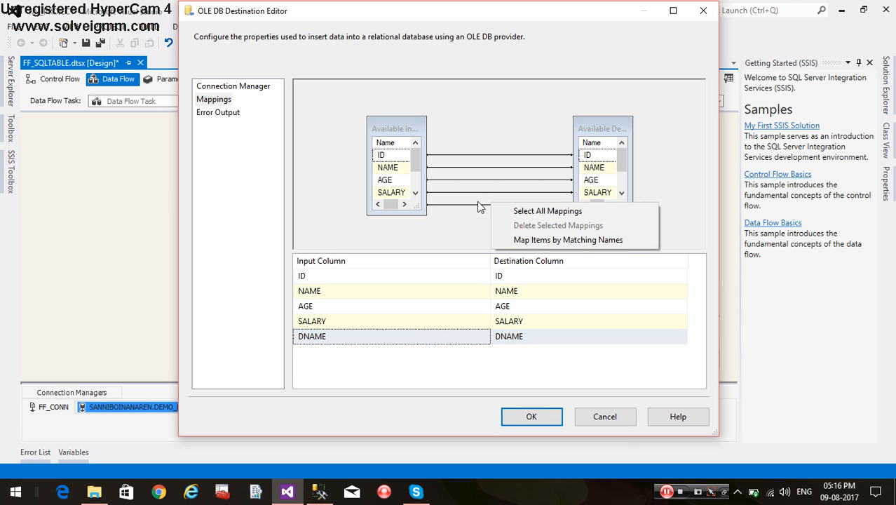
left_click(479, 206)
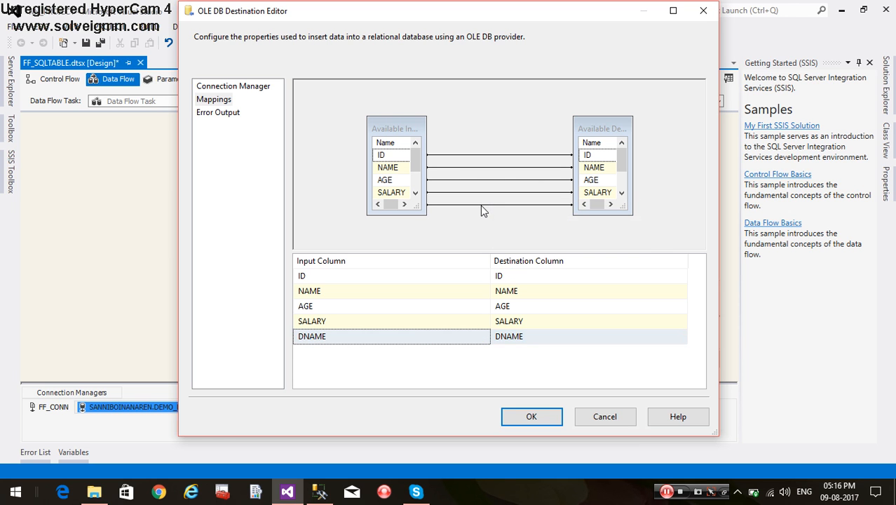
right_click(481, 206)
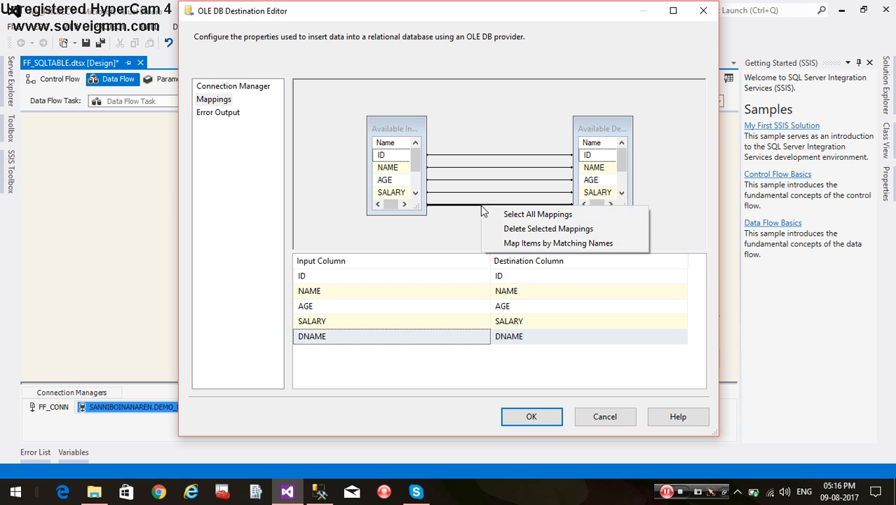
left_click(509, 228)
left_click_drag(420, 210, 444, 225)
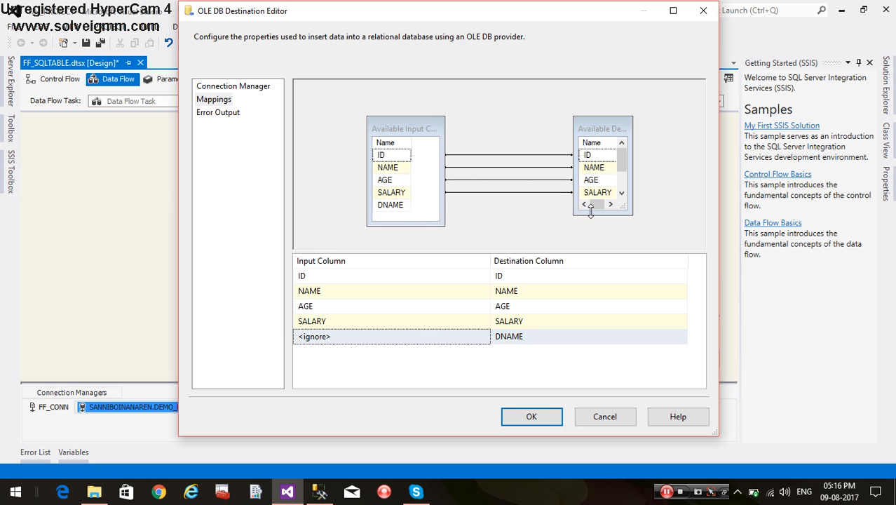
left_click_drag(589, 216, 591, 231)
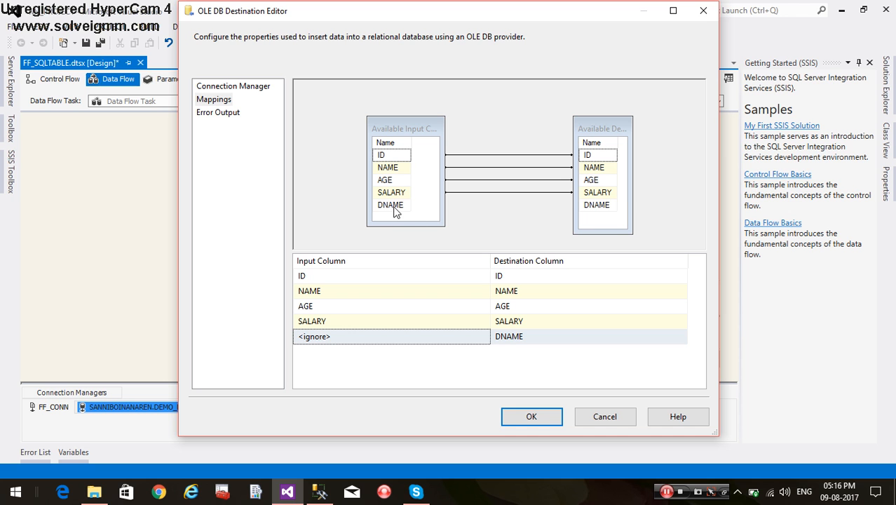
left_click_drag(396, 205, 609, 212)
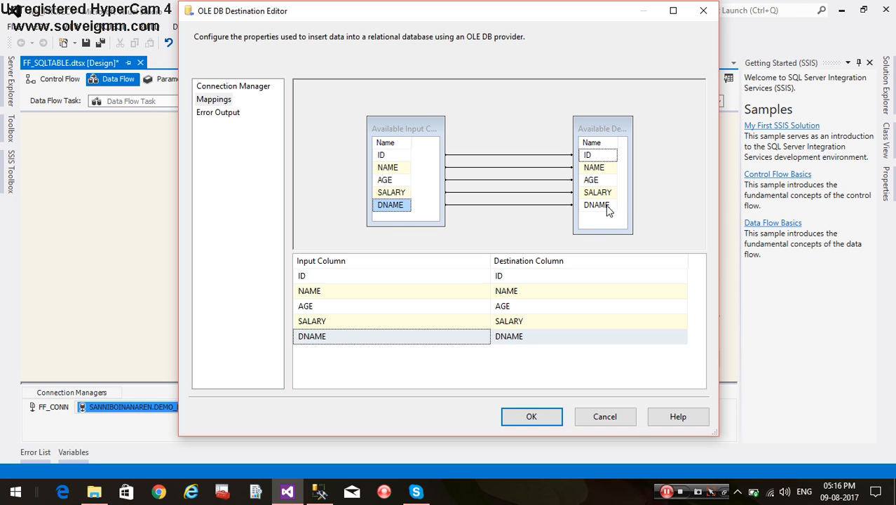
Accept the OLE DB Destination settings and run the FF_SQLTABLE package, stopping debugging once it finishes.
left_click(531, 416)
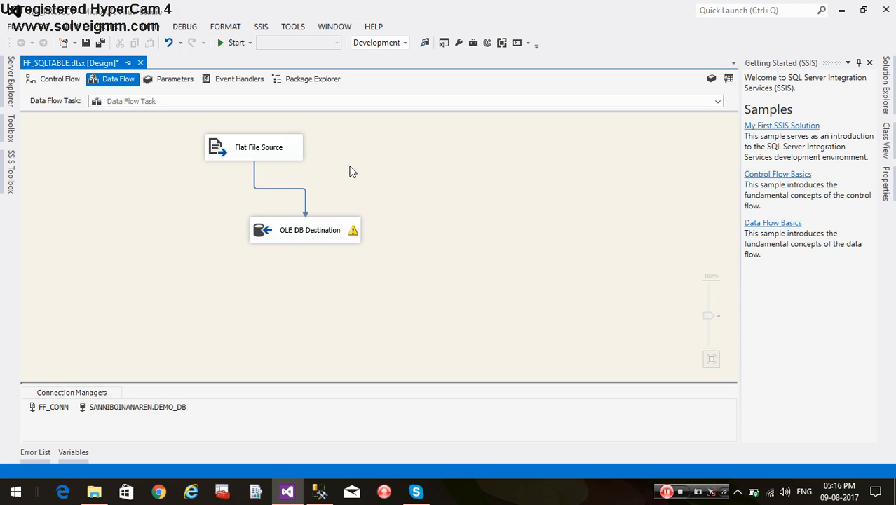
mouse_move(353, 236)
left_click(236, 43)
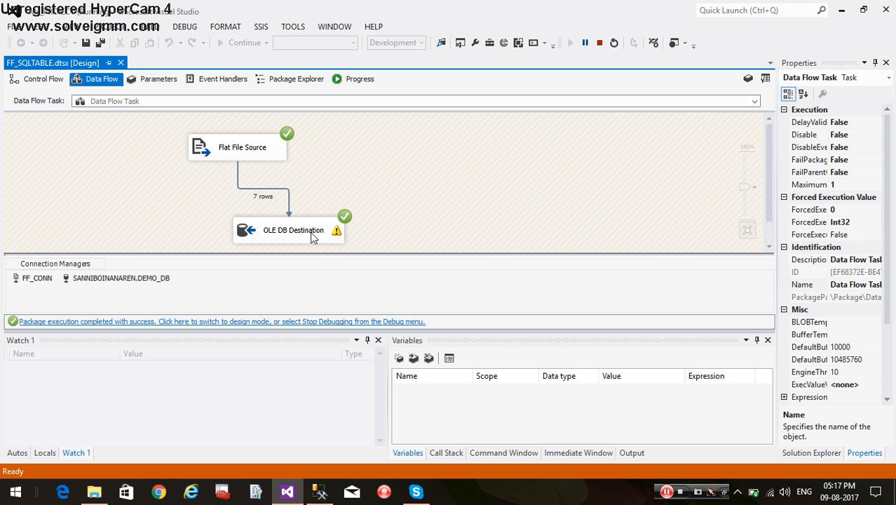
left_click(602, 44)
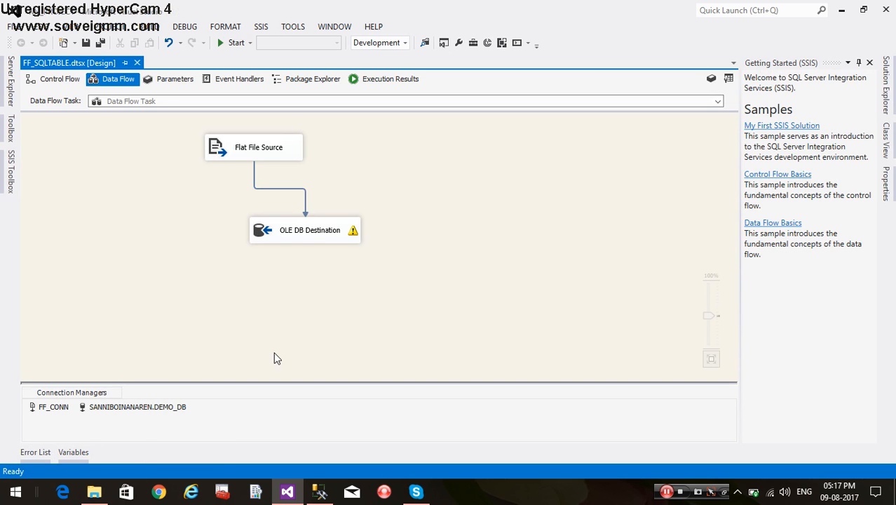
Switch to SQL Server Management Studio and execute only SELECT * FROM [BULK] to check the loaded rows.
left_click(322, 493)
left_click(344, 90)
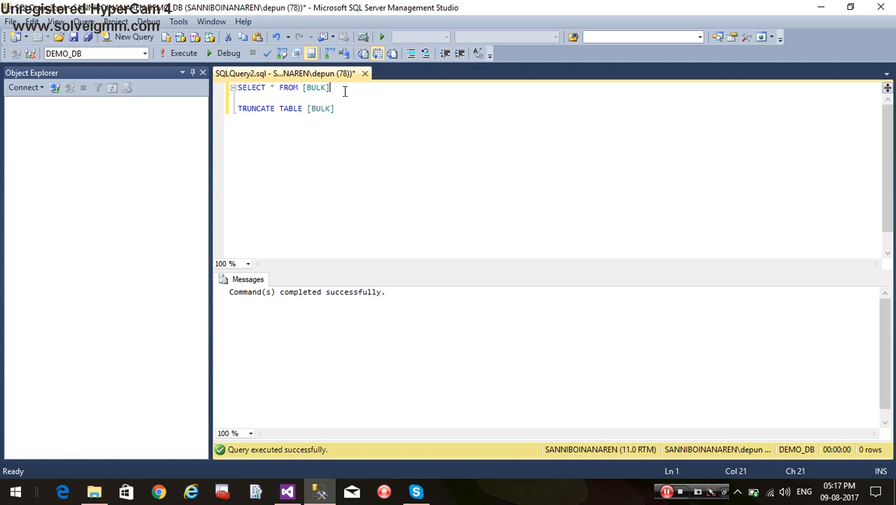
key("shift+Home")
key("F5")
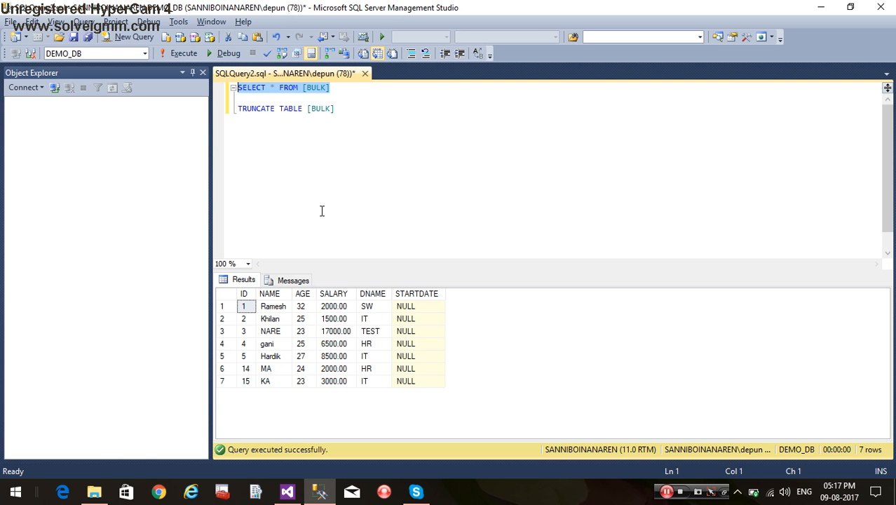
Remove the TRUNCATE TABLE [BULK] statement from the query.
left_click(366, 101)
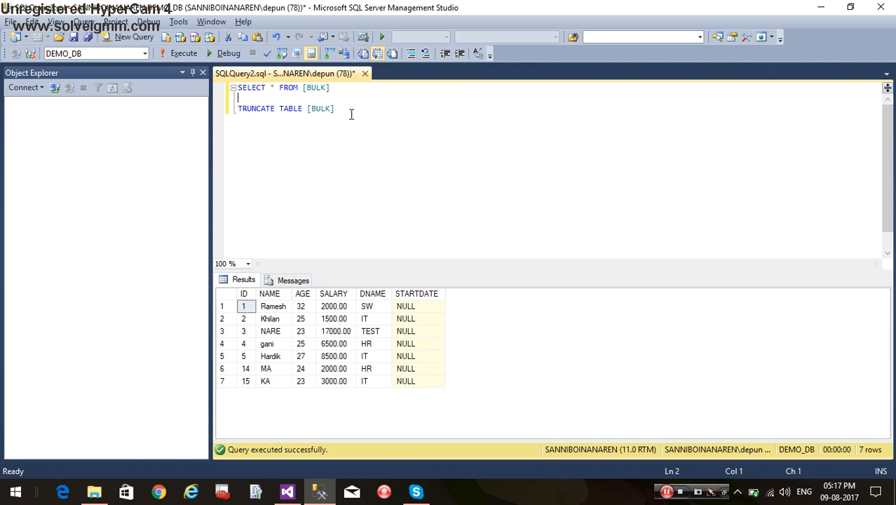
left_click(350, 113)
key("shift+Left")
key("shift+Left")
key("shift+Left")
key("shift+Left")
key("shift+Left")
key("shift+Left")
key("shift+Left")
key("shift+Left")
key("shift+Left")
key("shift+Left")
key("shift+Left")
key("shift+Left")
key("shift+Left")
key("shift+Left")
key("shift+Left")
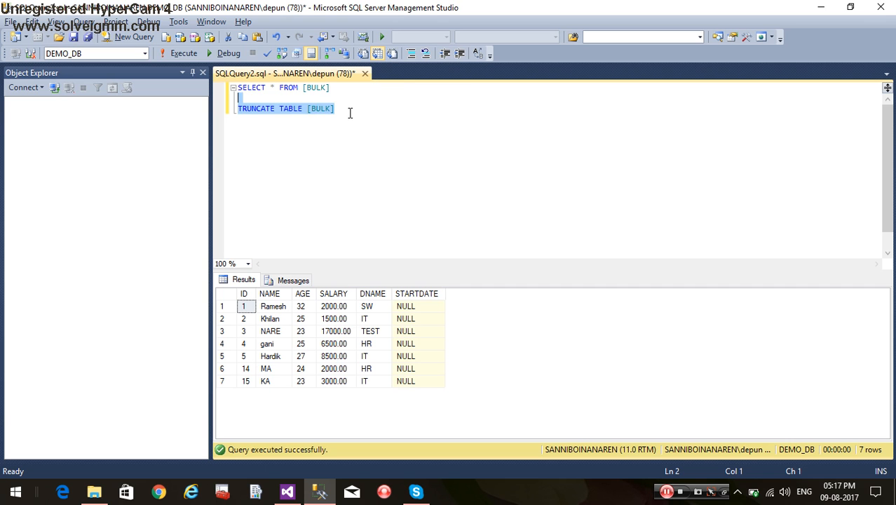
key("Delete")
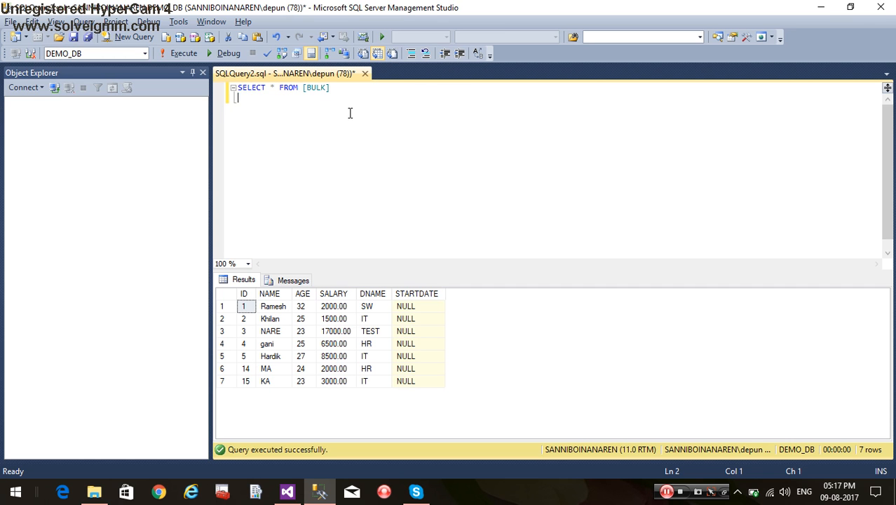